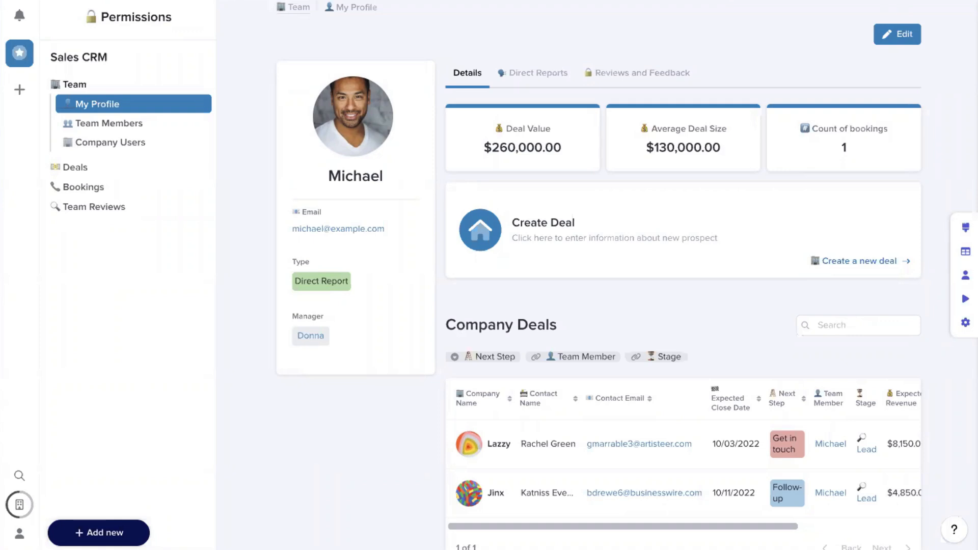
Examine the Type values assigned to the people in the Users table
left_click(965, 251)
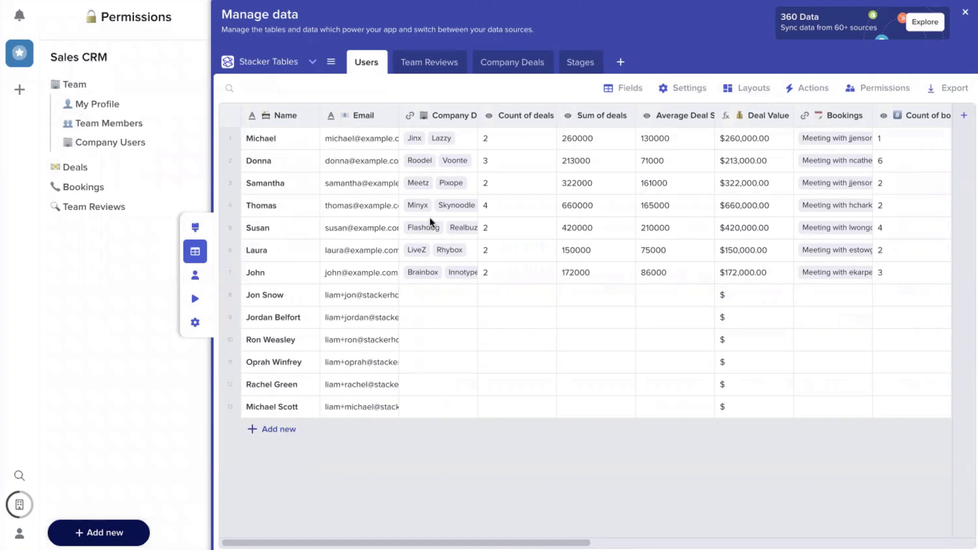
scroll(430, 217, "right", 10)
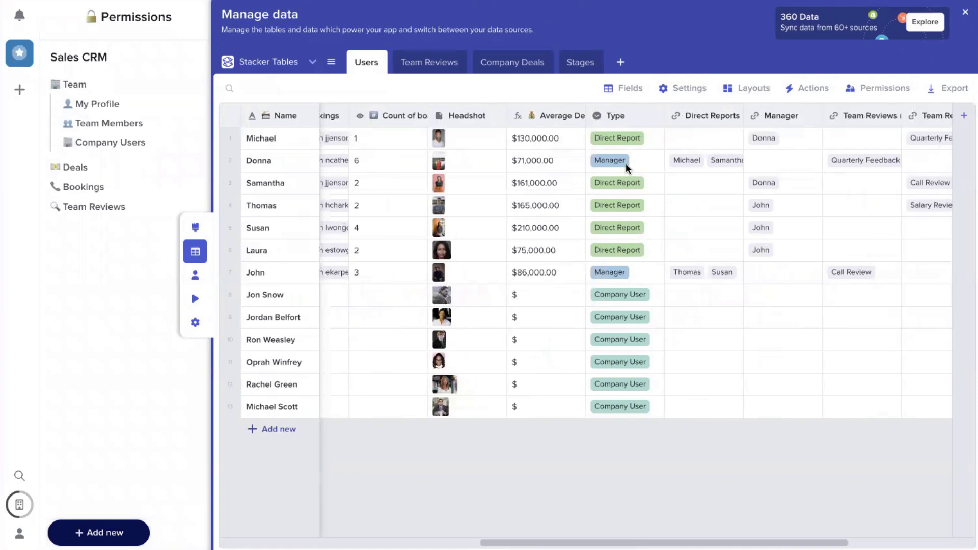
left_click(643, 140)
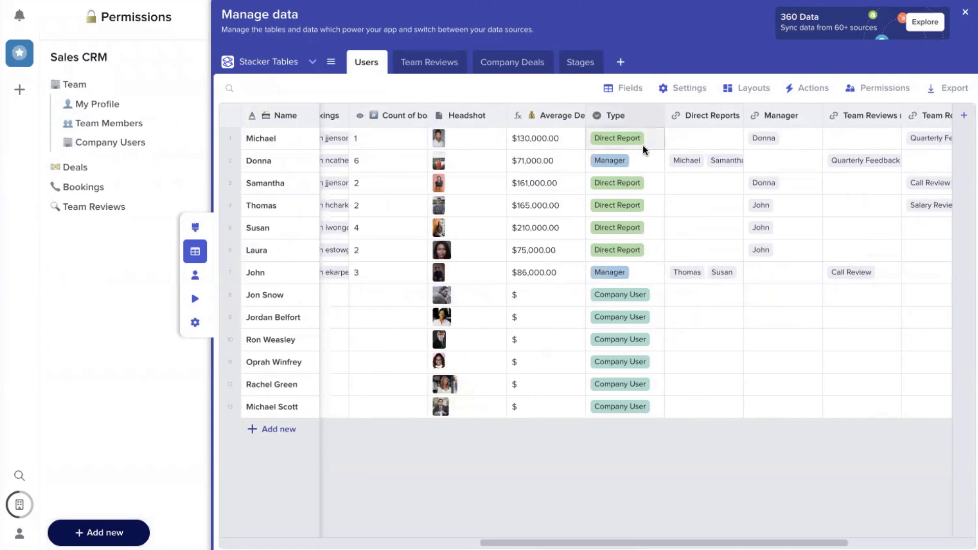
left_click(643, 159)
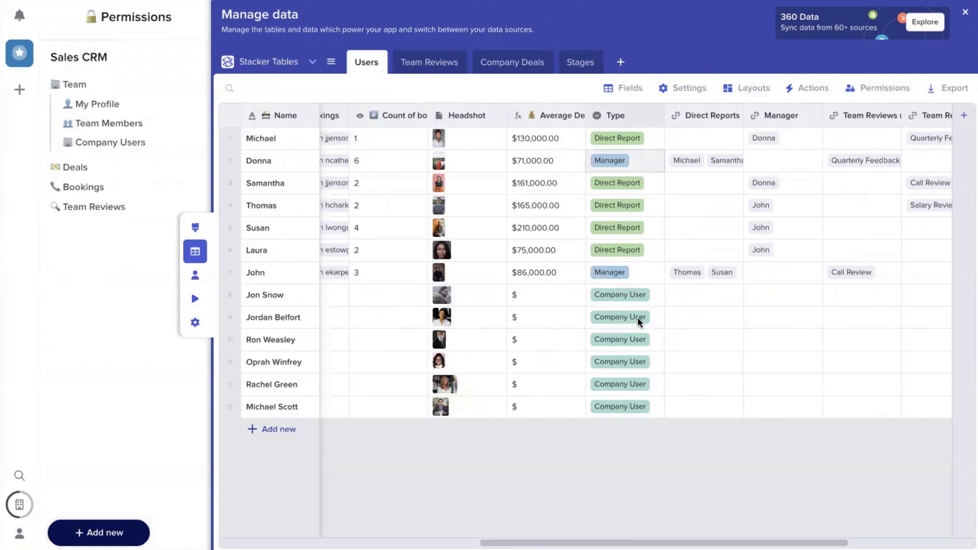
left_click(636, 345)
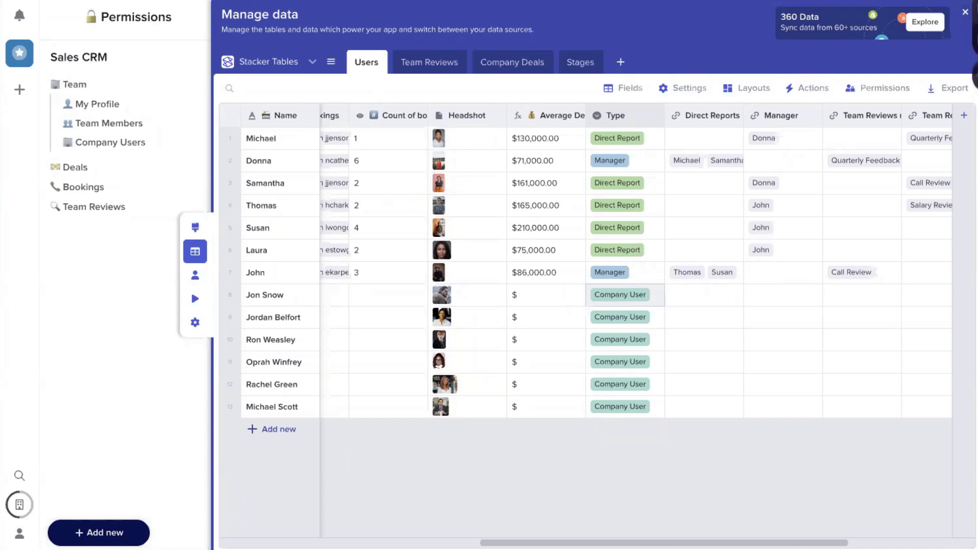
left_click(965, 12)
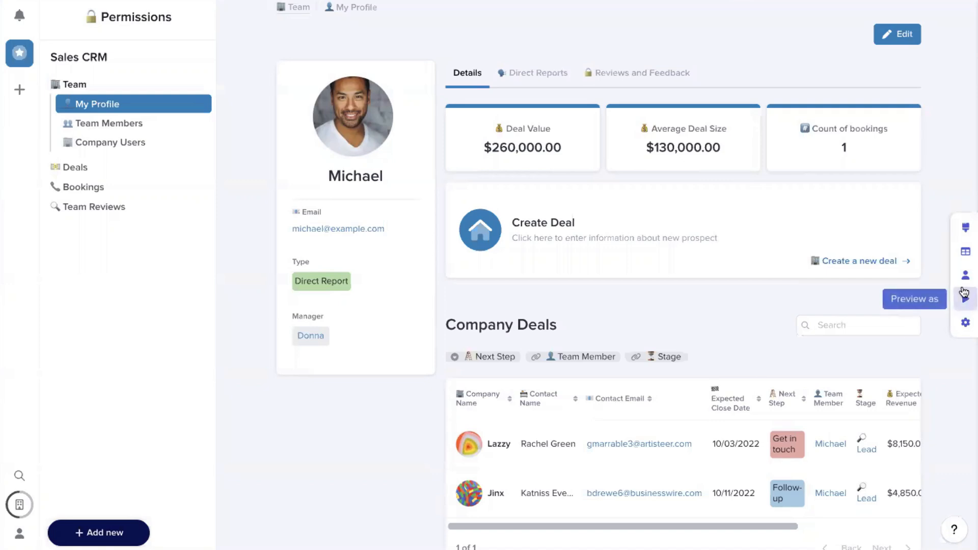
Rename the Company role to Company Users in the app's role settings and save the change
left_click(966, 330)
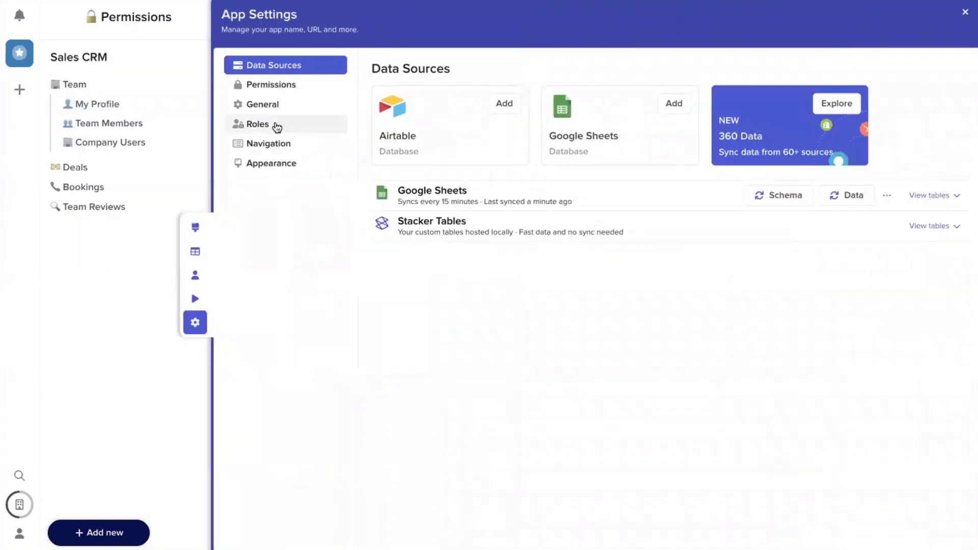
left_click(277, 126)
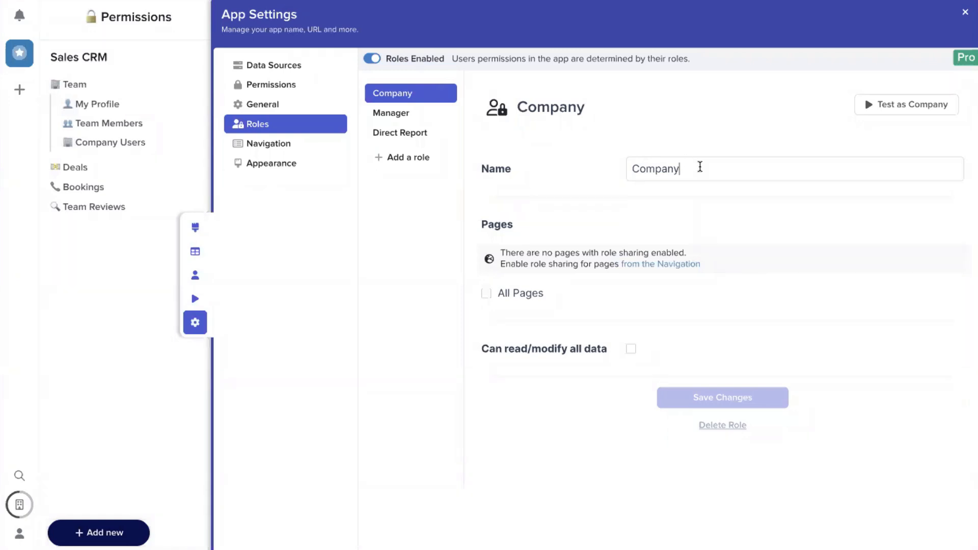
type("Users")
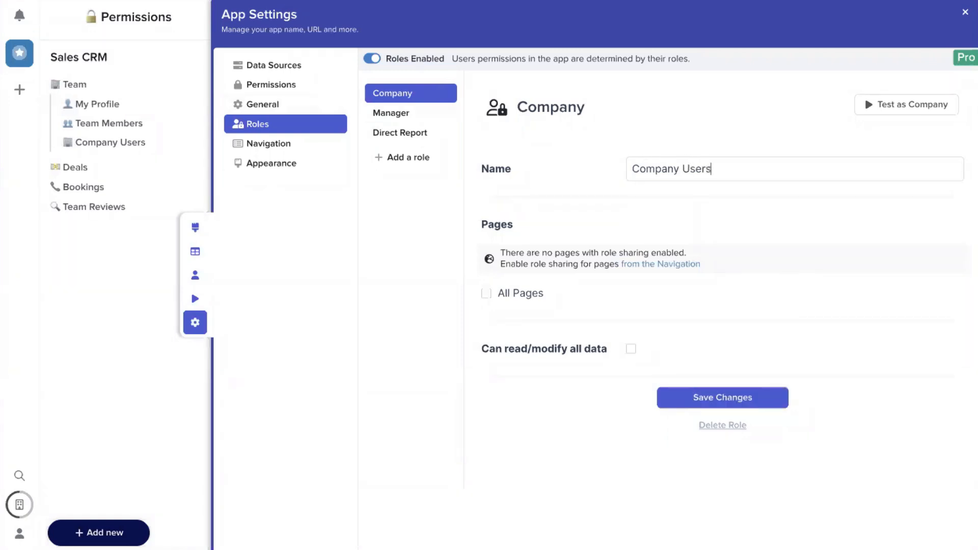
left_click(741, 411)
Review the Manager and Direct Report role settings, and leave the app settings
left_click(425, 114)
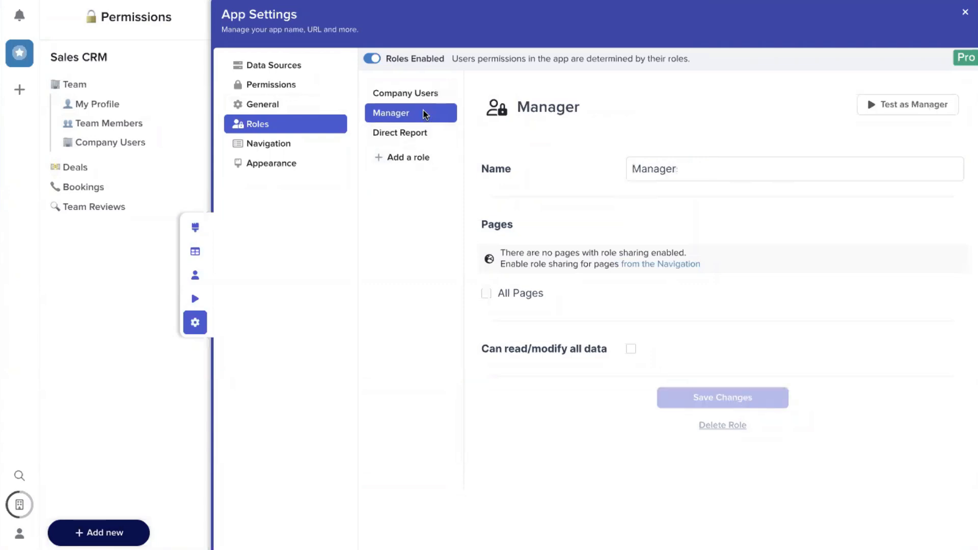
left_click(417, 135)
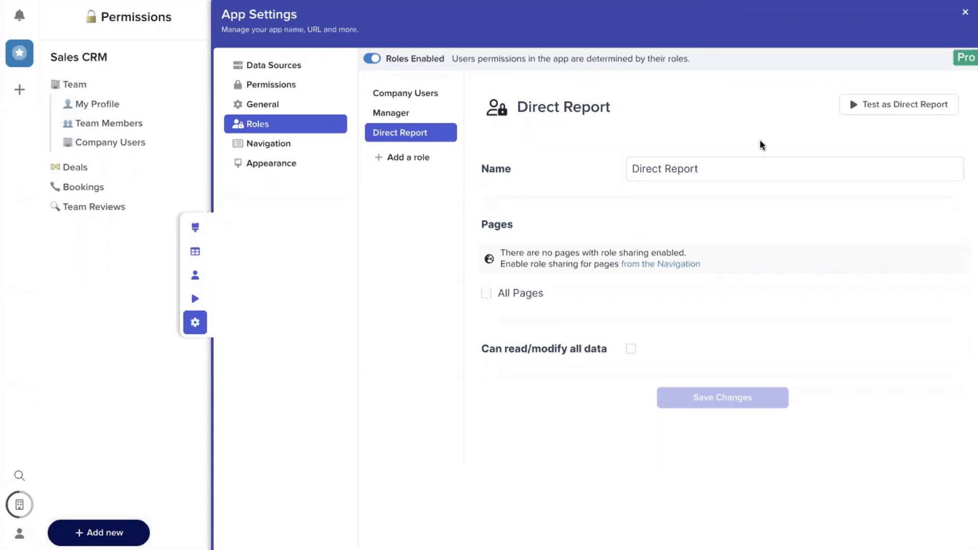
left_click(964, 13)
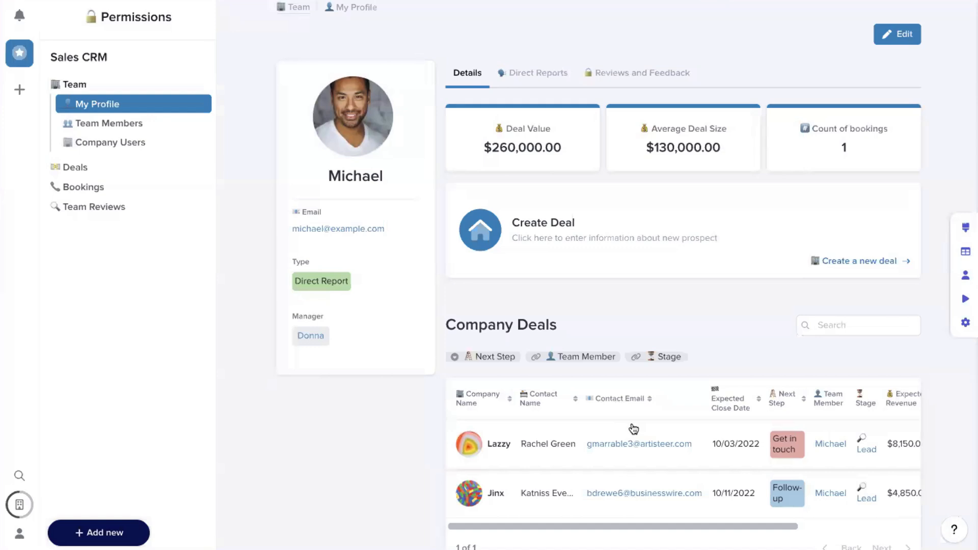
Inspect the user table setup, including the email field, app access, default role and conditional role assignments
left_click(964, 278)
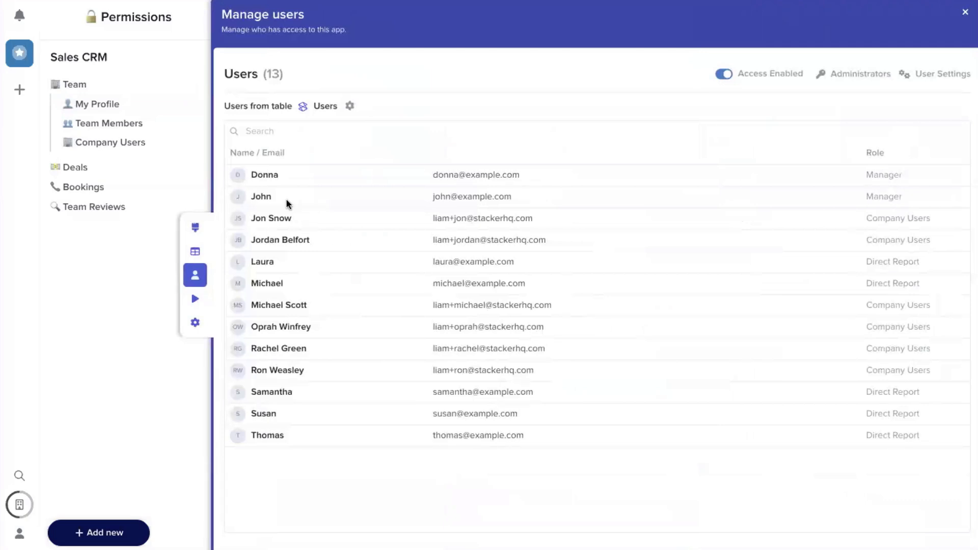
left_click(351, 108)
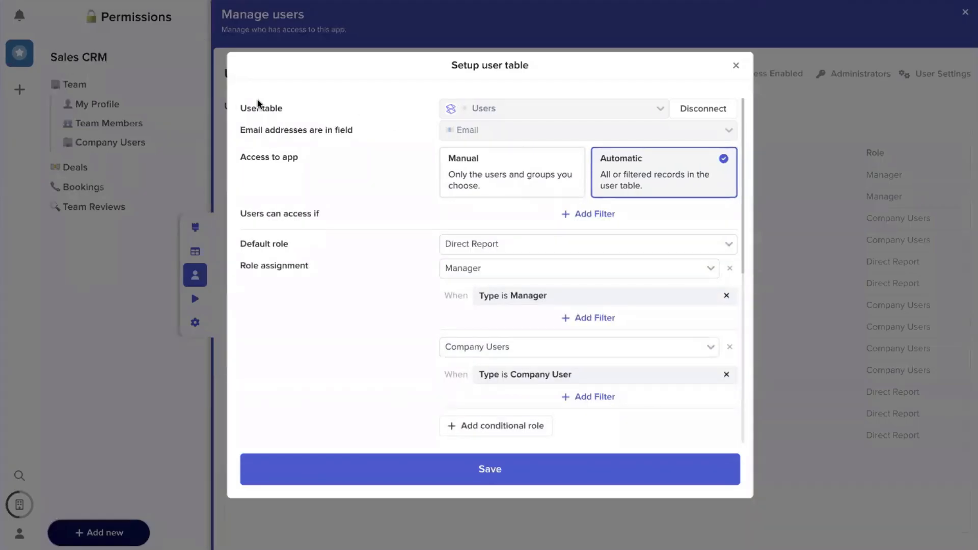
left_click_drag(246, 108, 291, 105)
left_click(472, 135)
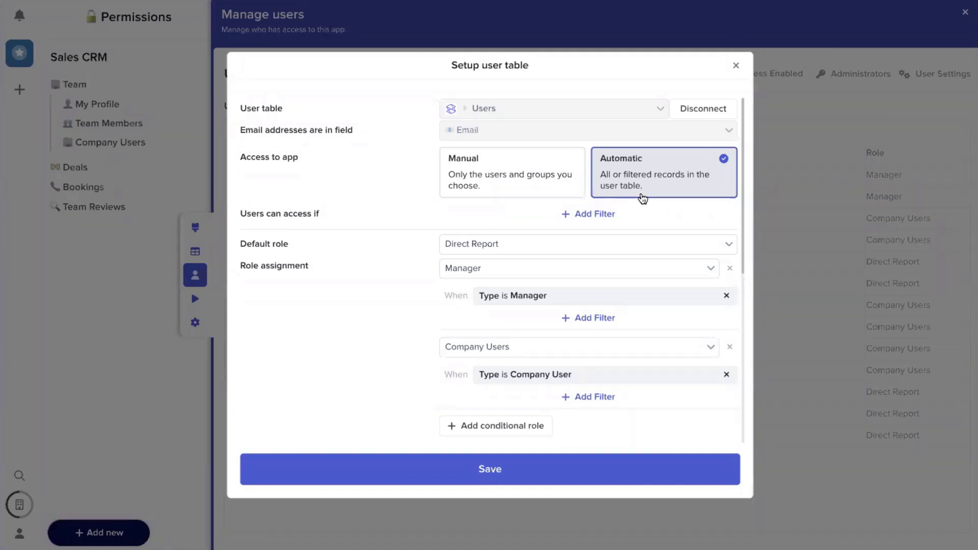
scroll(435, 205, "down", 3)
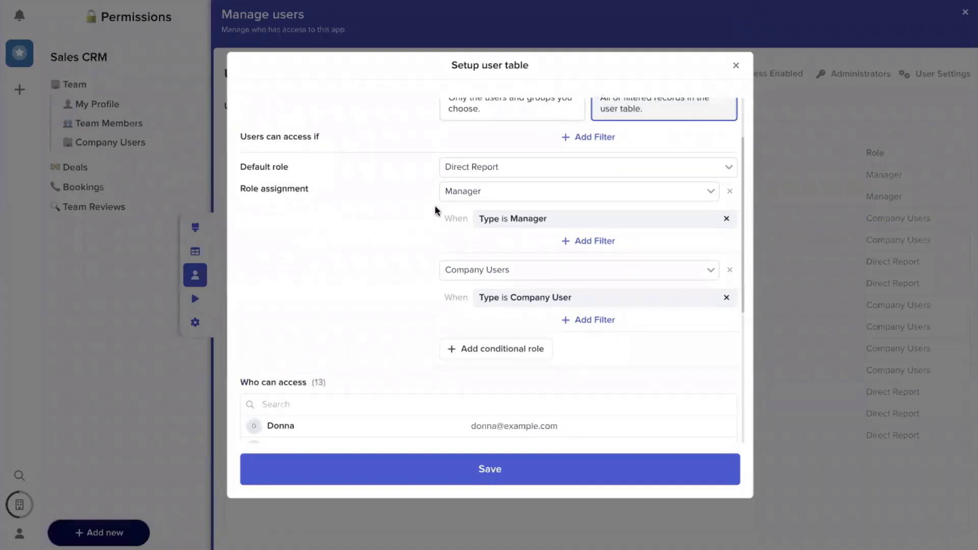
scroll(402, 208, "up", 2)
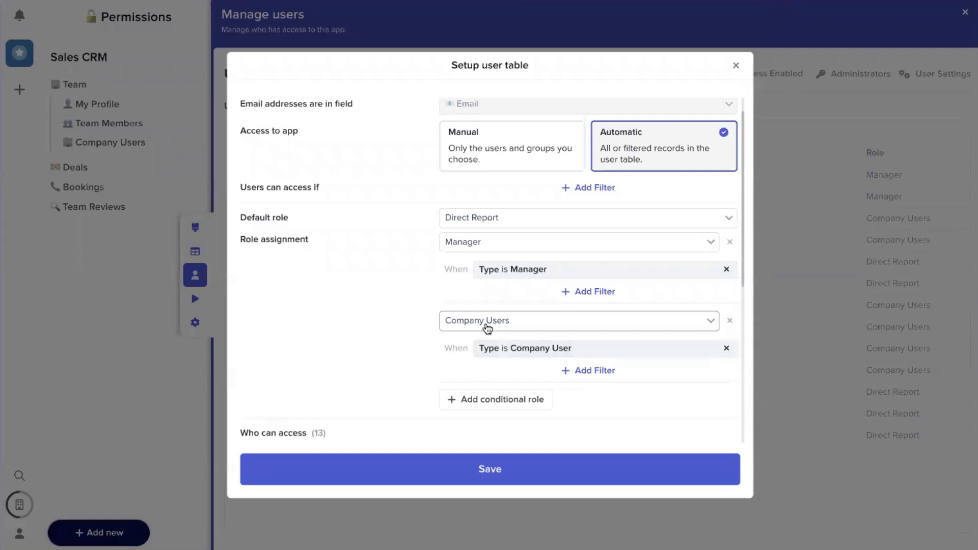
left_click(735, 66)
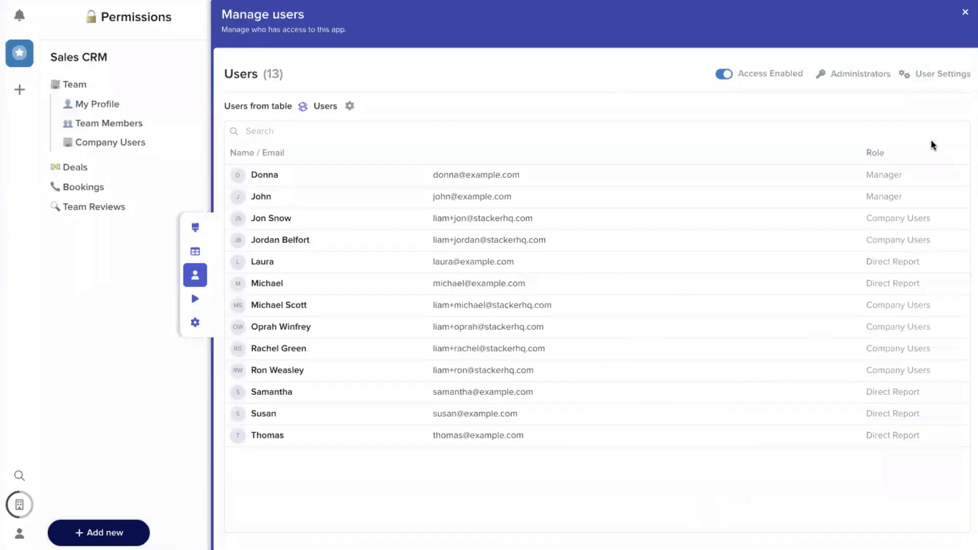
Compare the roles in the user list with the Type field in the Users table
left_click_drag(868, 176, 893, 244)
left_click(196, 251)
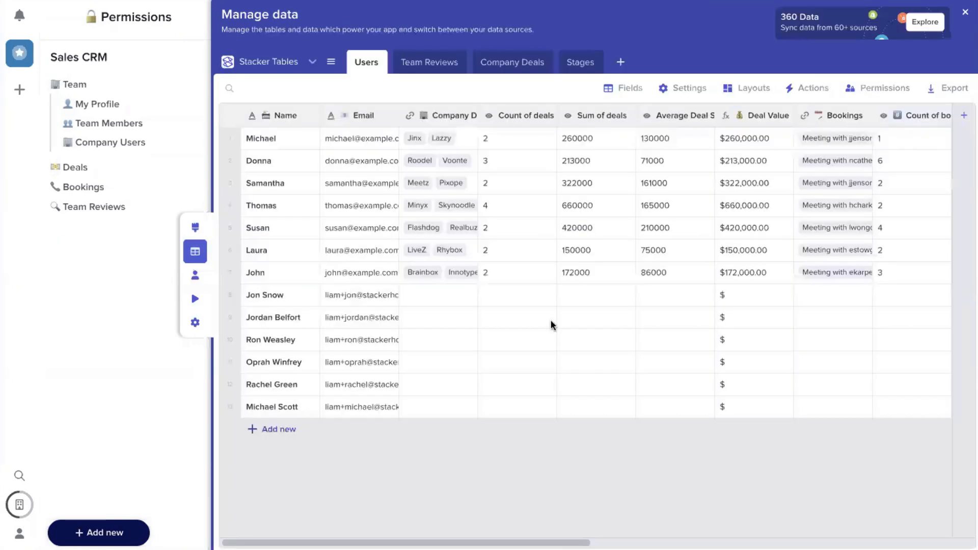
scroll(550, 319, "right", 10)
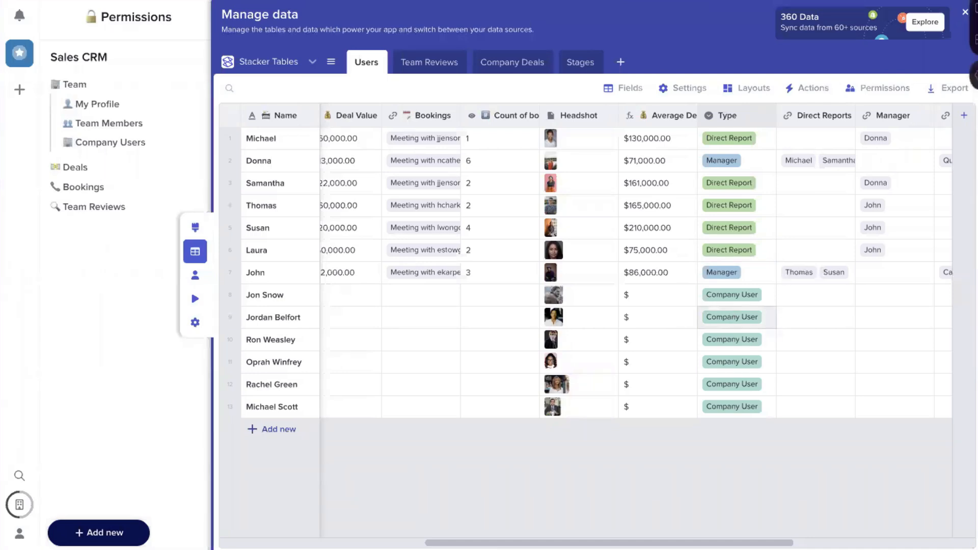
left_click(965, 12)
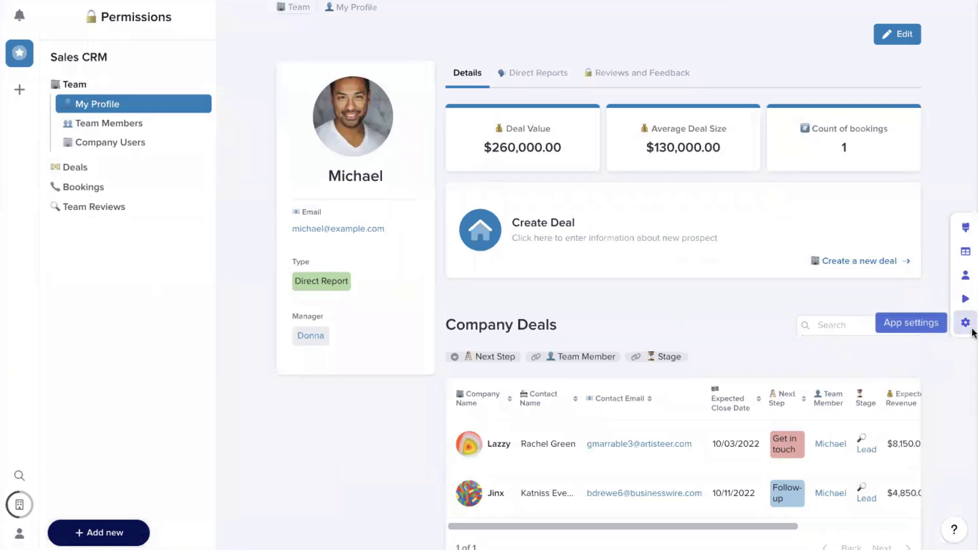
Look through the app's Team Reviews, Bookings and Deals pages
left_click(116, 209)
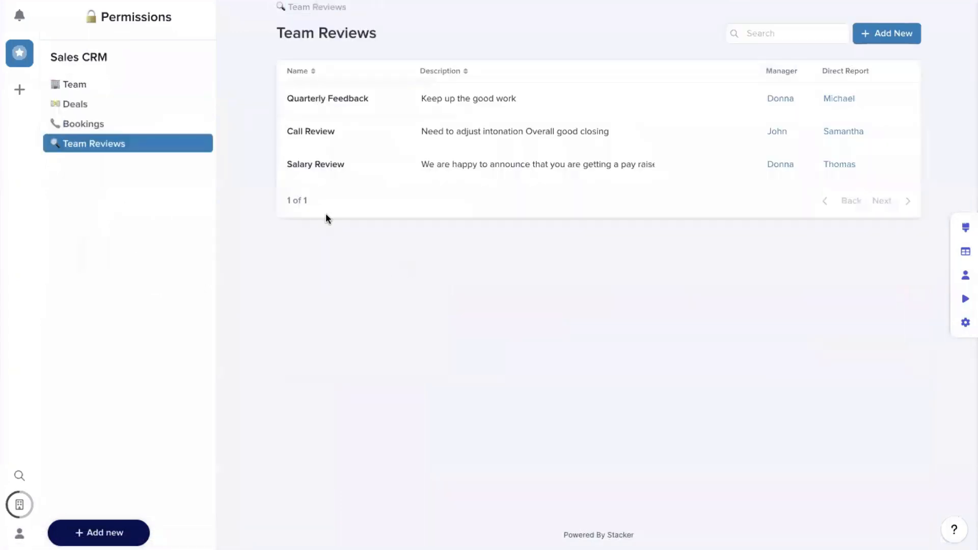
left_click(77, 123)
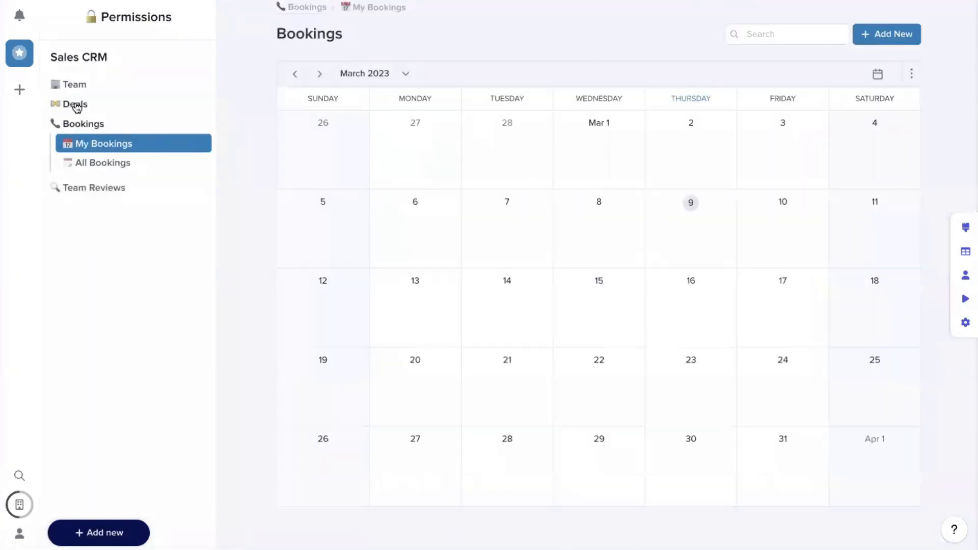
left_click(76, 106)
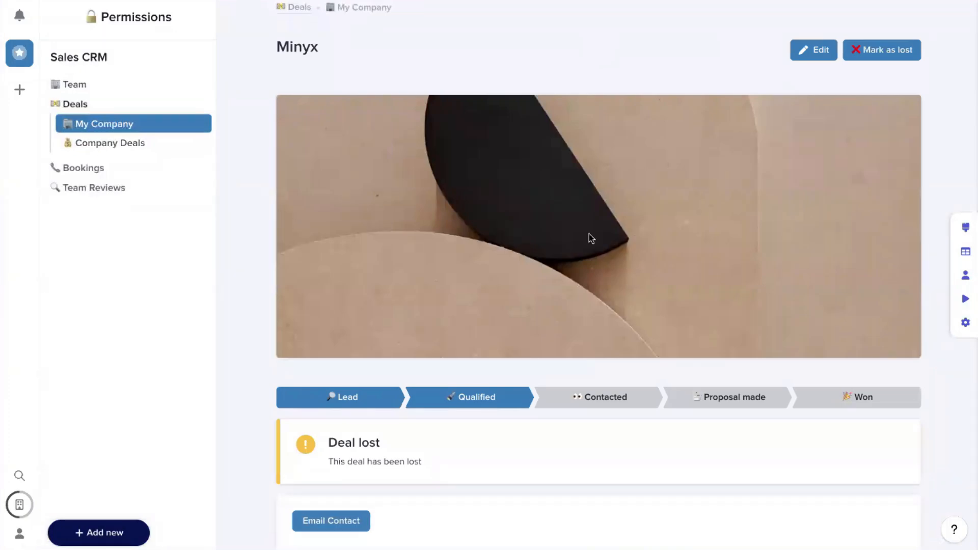
scroll(532, 242, "down", 1)
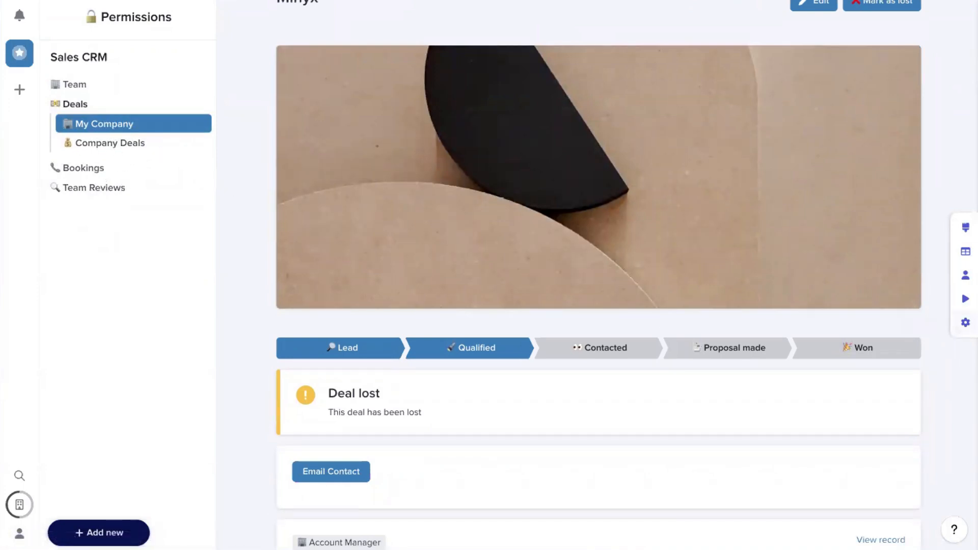
In the navigation settings, restrict access to the My Profile page to only users in roles
left_click(965, 322)
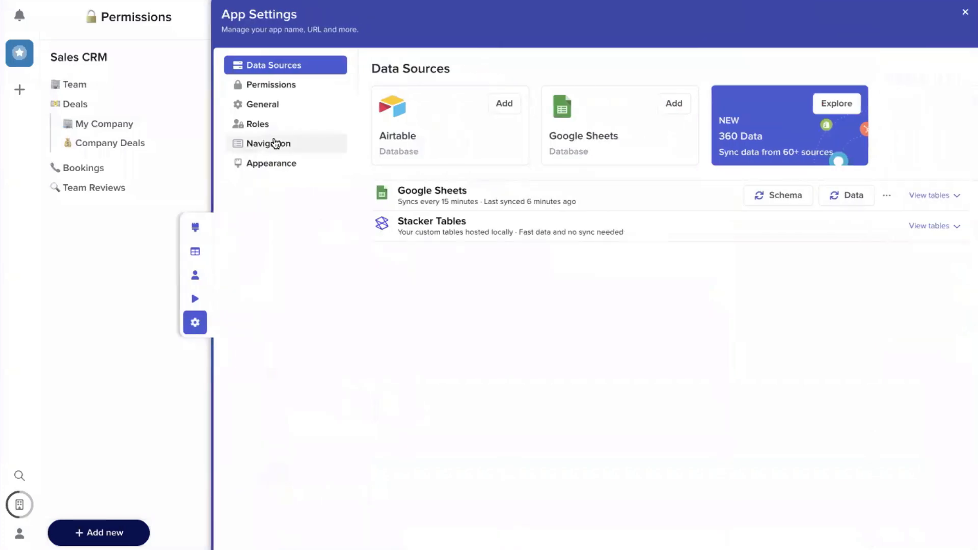
left_click(289, 143)
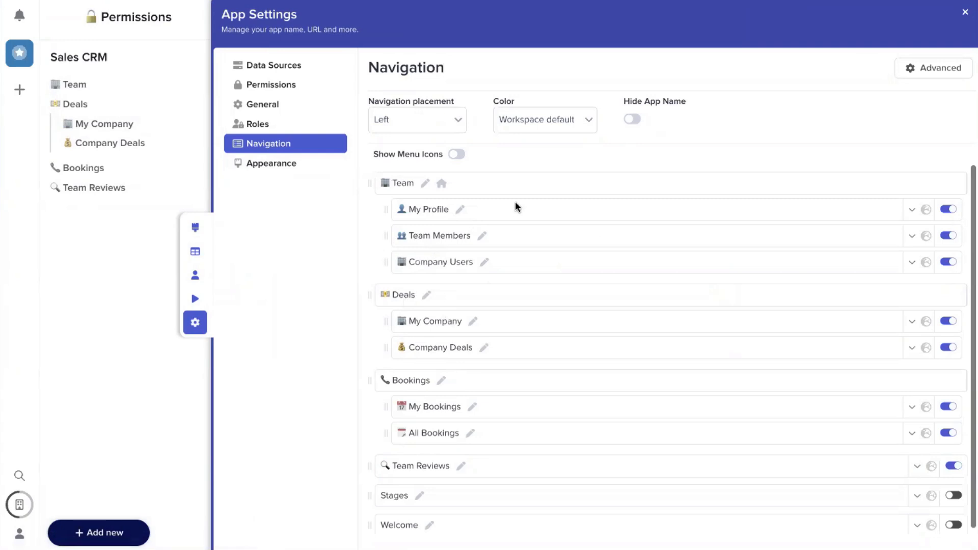
left_click(914, 210)
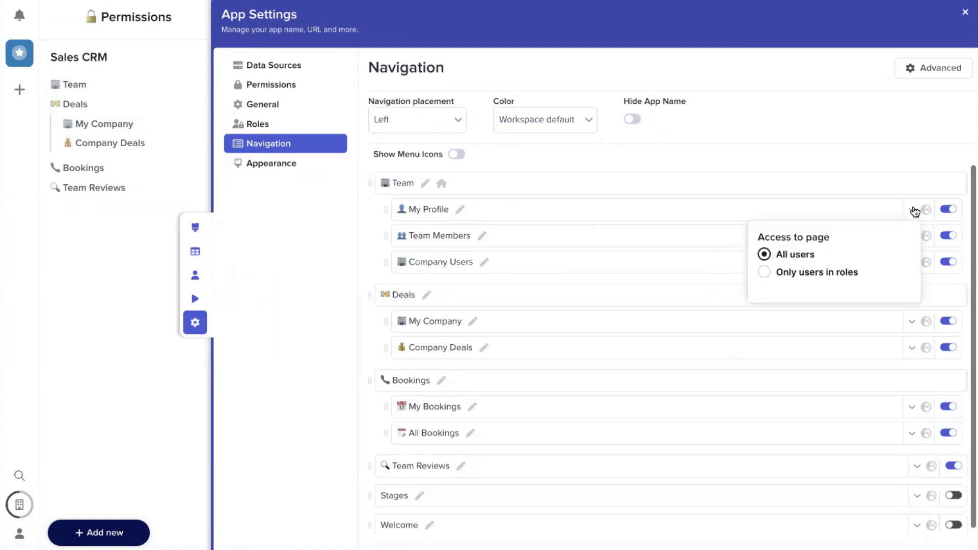
left_click(789, 273)
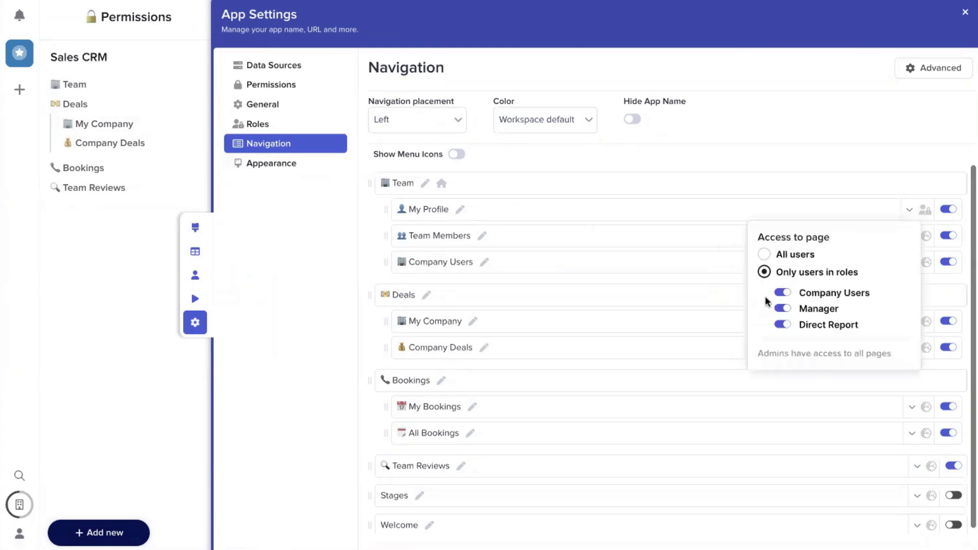
left_click(828, 166)
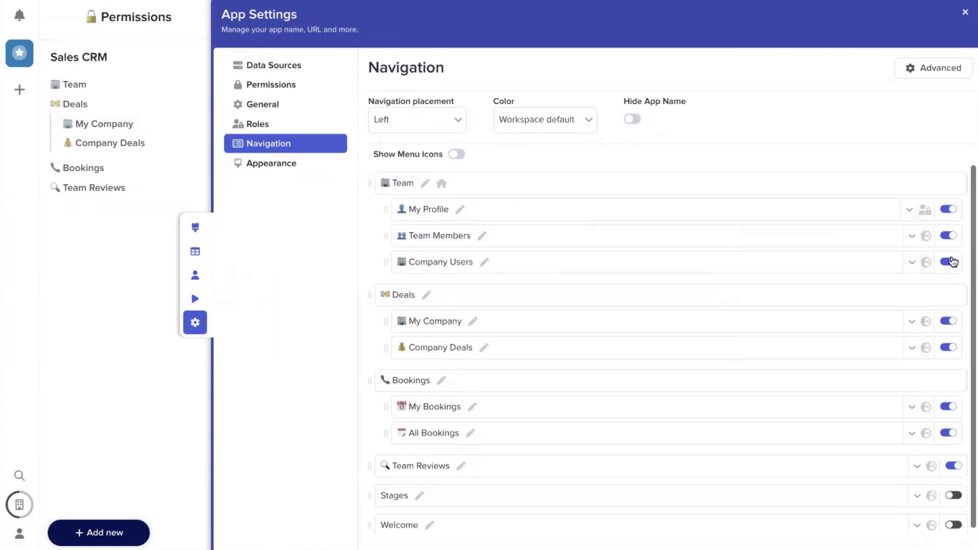
Restrict the Team Members page to users in roles, excluding Company Users, and switch off the Company Users page in the navigation
left_click(911, 240)
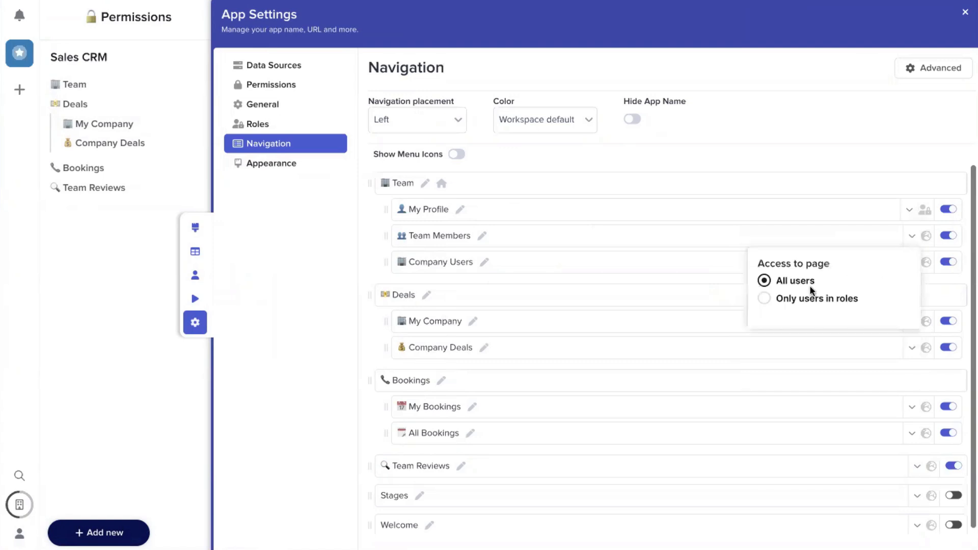
left_click(806, 299)
left_click(788, 321)
left_click(828, 145)
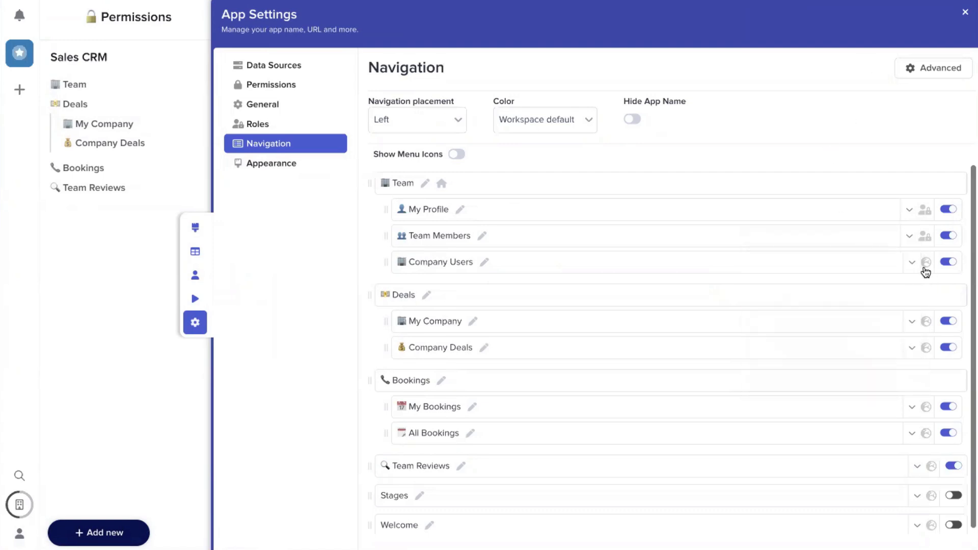
left_click(946, 262)
Restrict the My Company page to only users in roles, excluding Manager and Direct Report so only Company Users have access
scroll(687, 328, "down", 1)
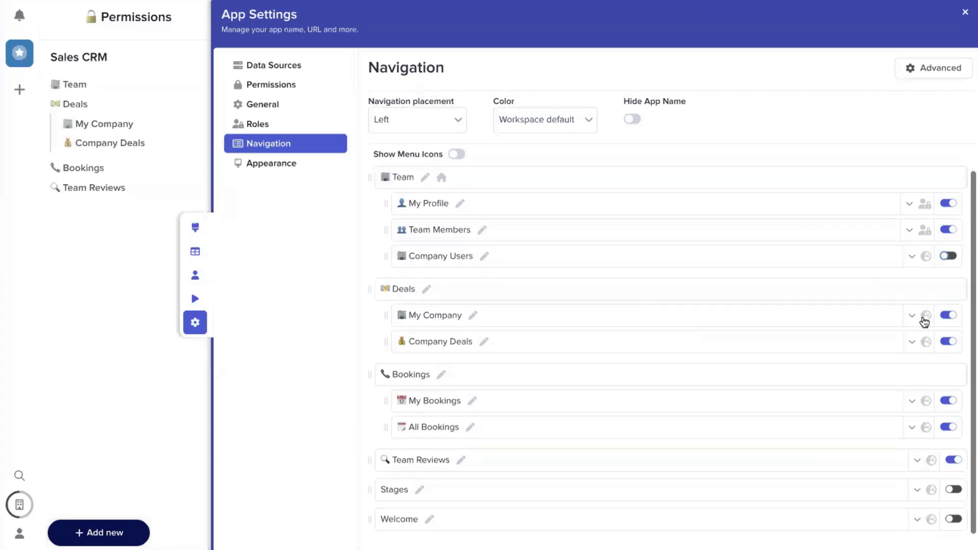
mouse_move(924, 322)
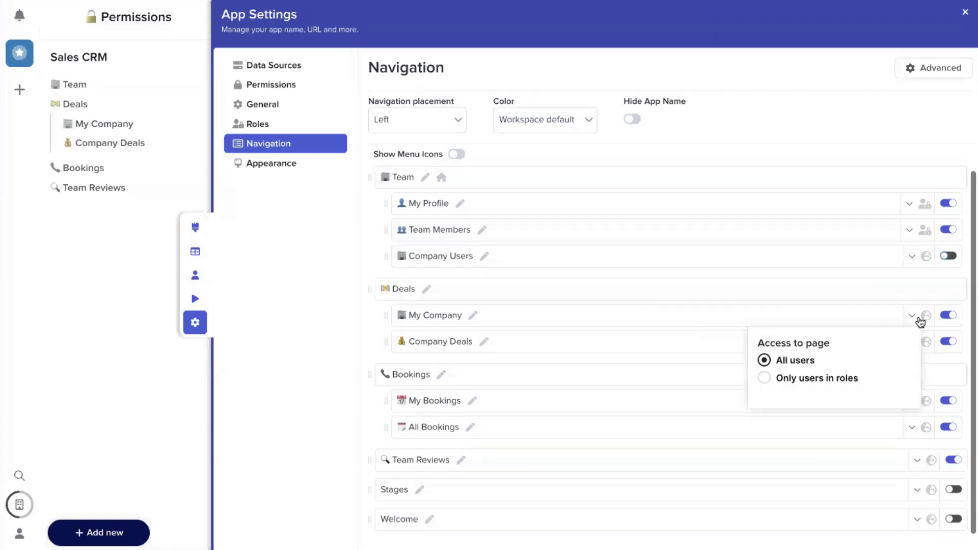
left_click(799, 379)
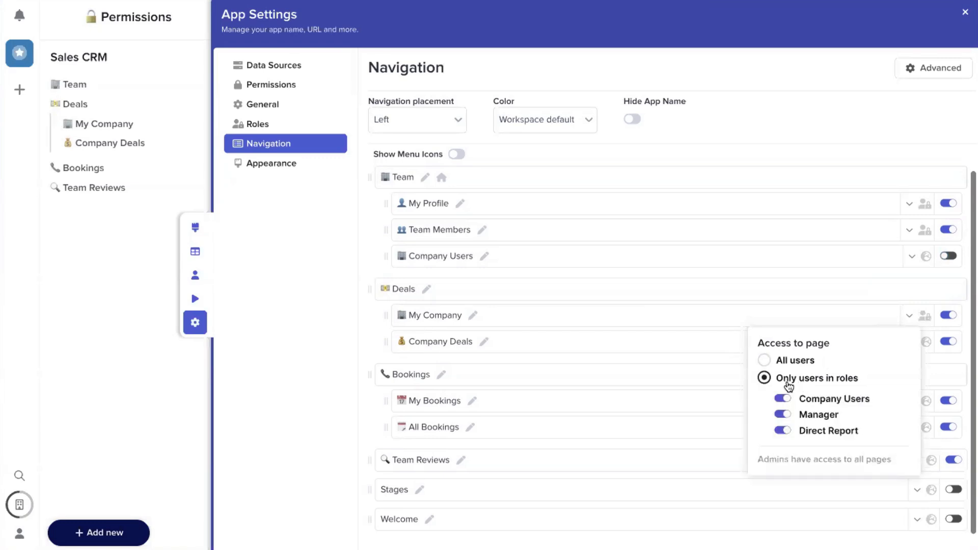
left_click(783, 414)
left_click(782, 433)
left_click(819, 135)
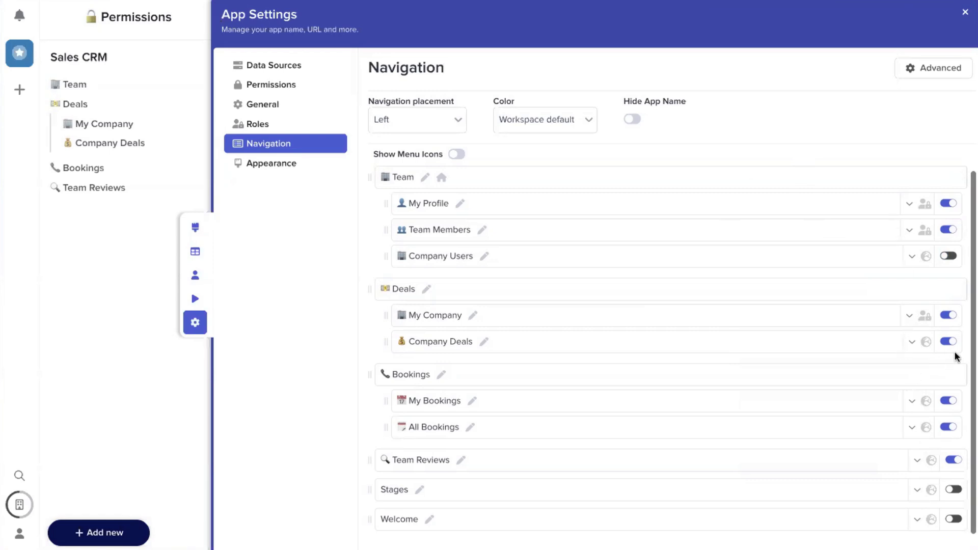
Restrict the Company Deals page to only users in roles, excluding Company Users
left_click(913, 341)
left_click(823, 405)
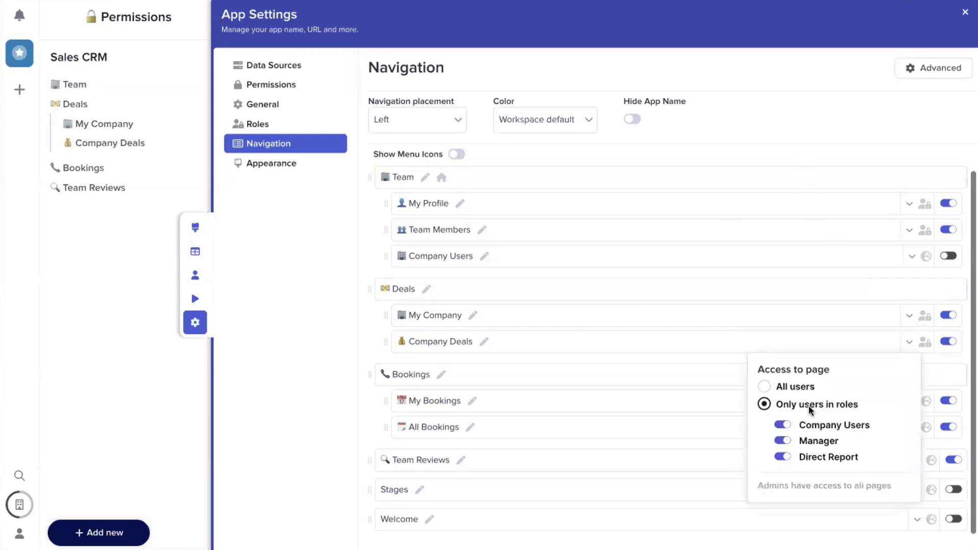
left_click(783, 426)
left_click(343, 330)
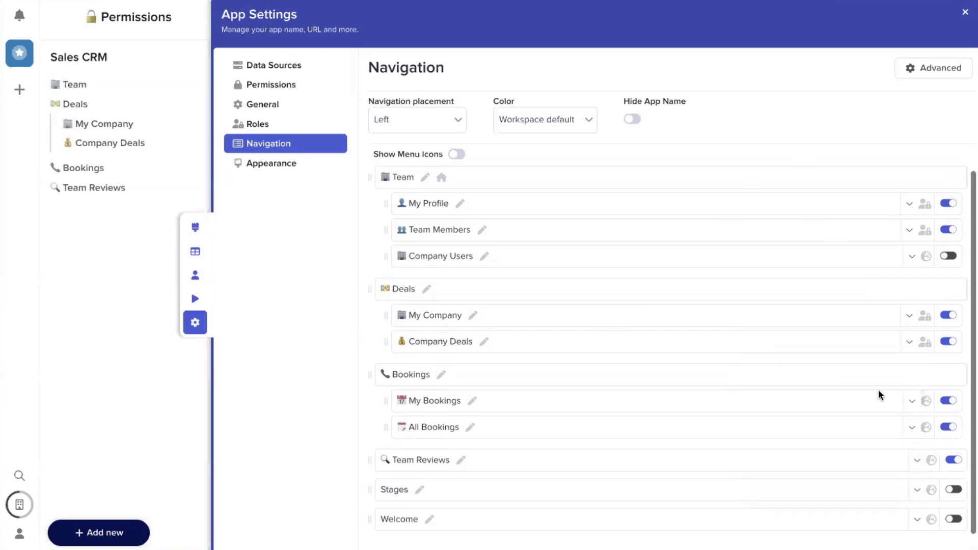
Restrict the My Bookings page to only users in roles, excluding Company Users and Manager
left_click(912, 401)
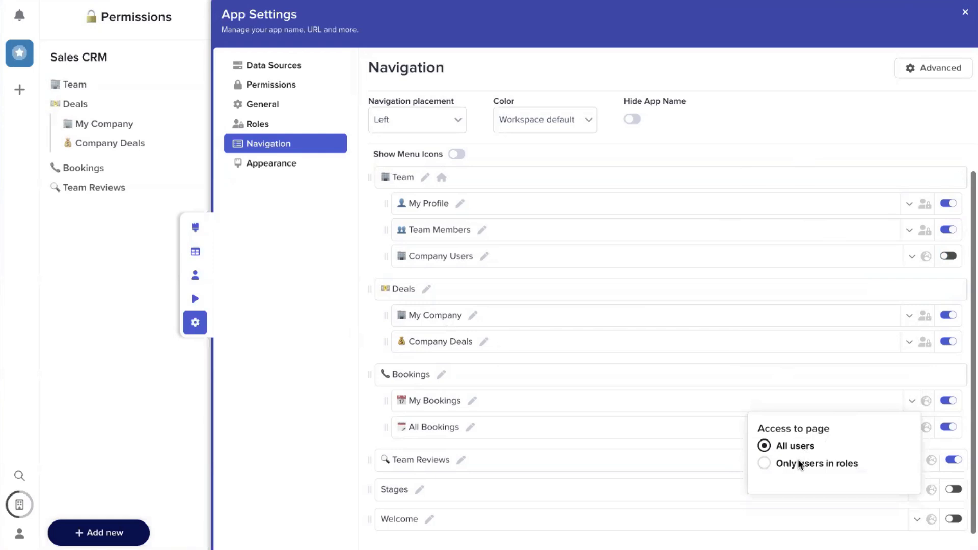
left_click(799, 463)
left_click(782, 484)
left_click(781, 500)
left_click(849, 363)
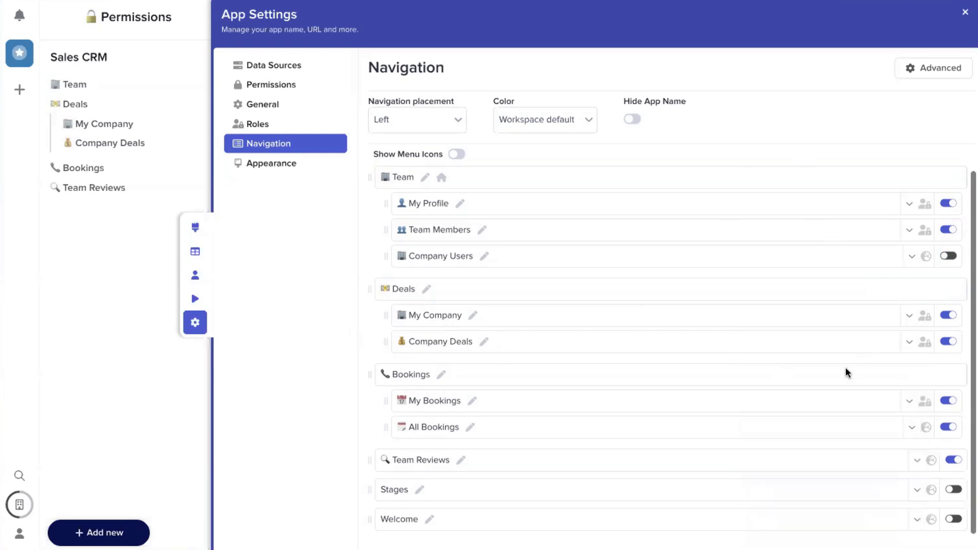
Restrict the All Bookings page to only users in roles, excluding Company Users and Direct Report
left_click(911, 428)
left_click(776, 490)
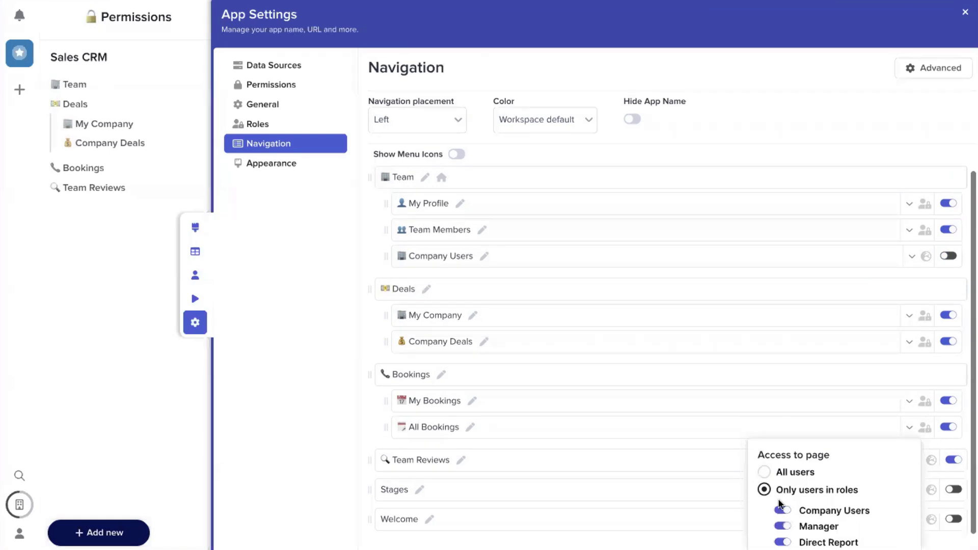
left_click(783, 339)
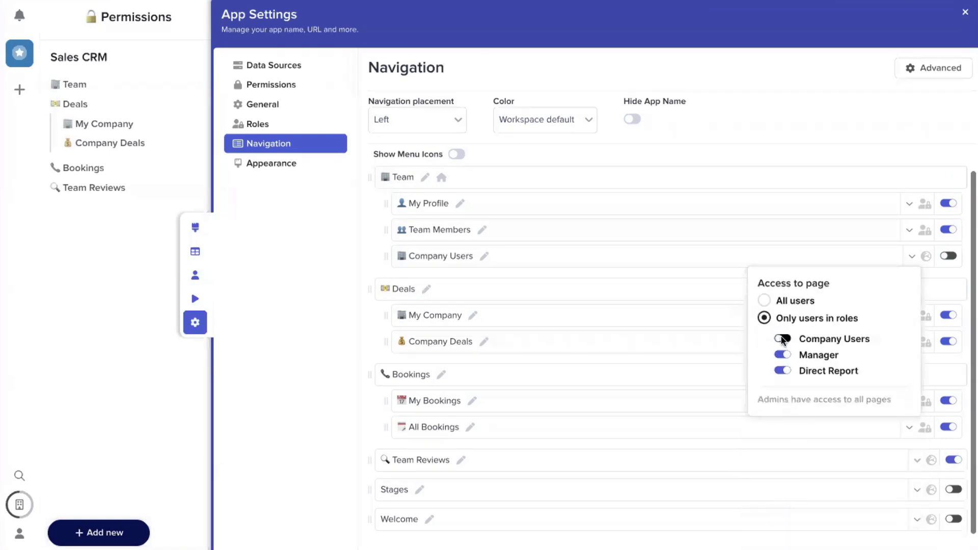
left_click(781, 370)
left_click(437, 421)
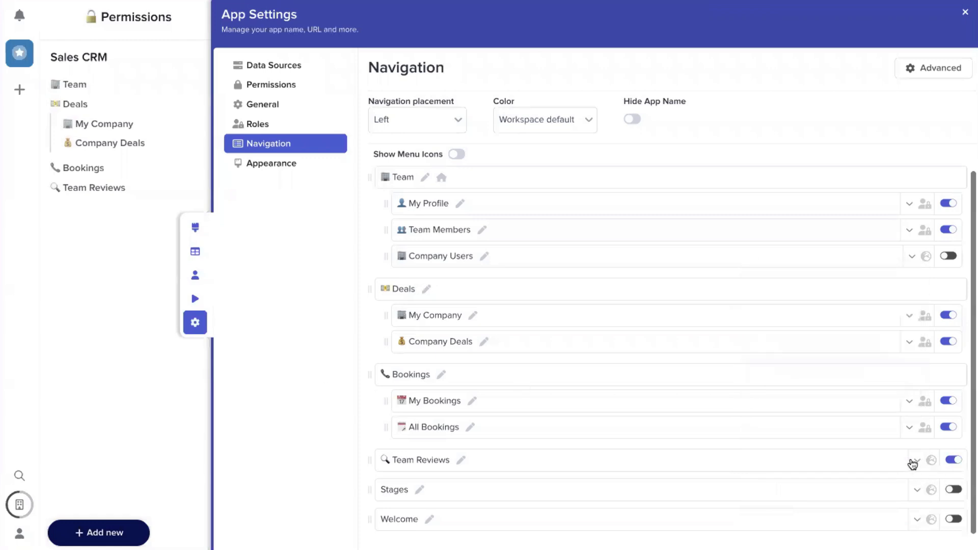
Restrict the Team Reviews page to only users in roles, excluding Direct Report and Company Users, and close the app settings
left_click(929, 461)
left_click(799, 417)
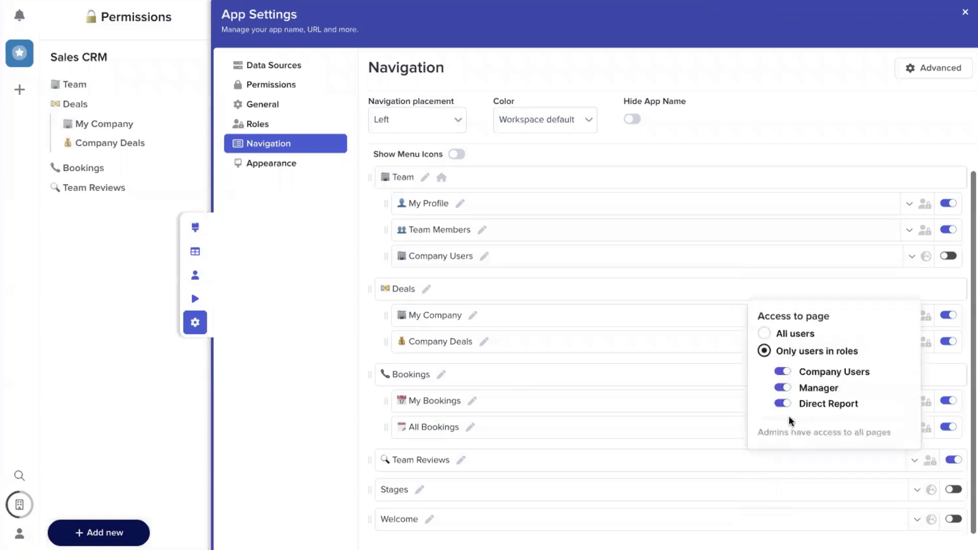
left_click(782, 404)
left_click(782, 371)
left_click(329, 309)
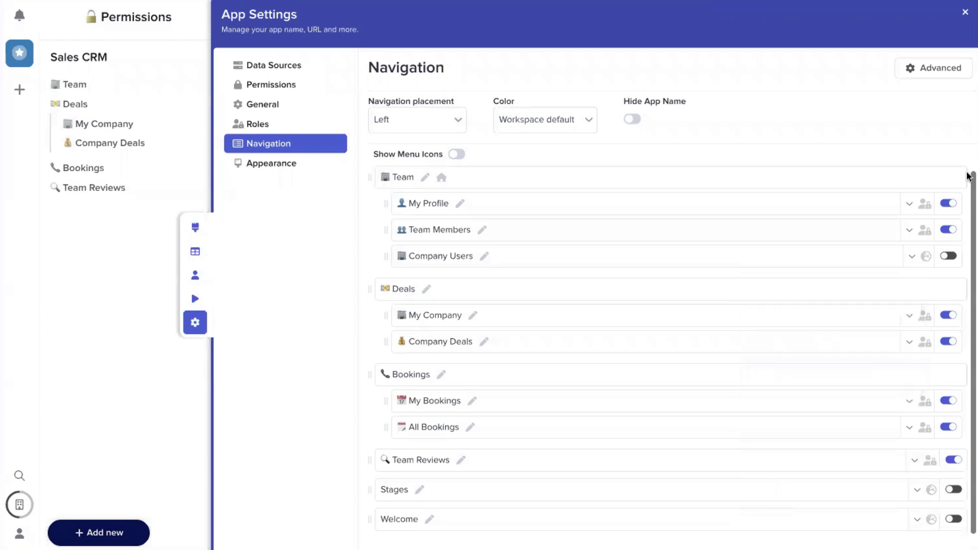
left_click(964, 12)
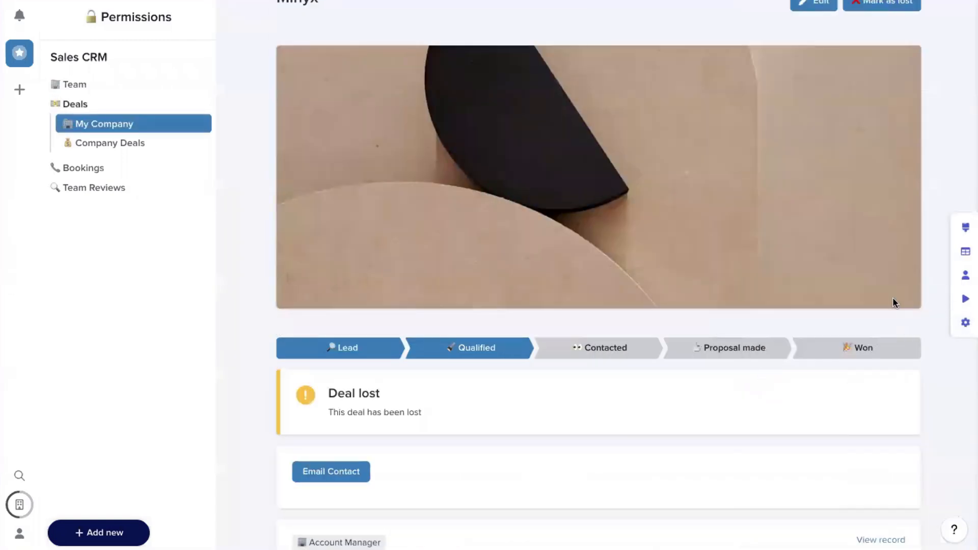
Preview the app as a Manager user and as a Direct Report user to compare their navigation pages
scroll(863, 282, "up", 1)
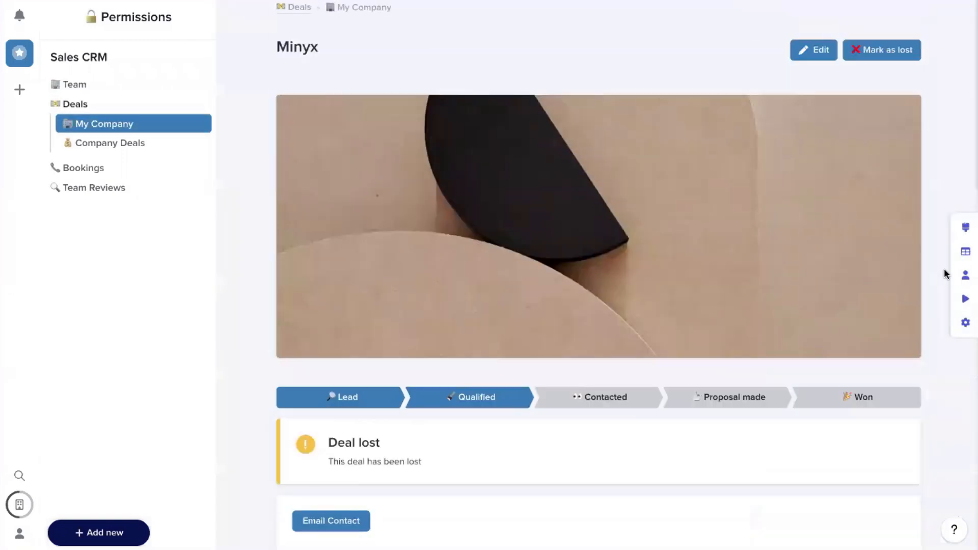
left_click(965, 299)
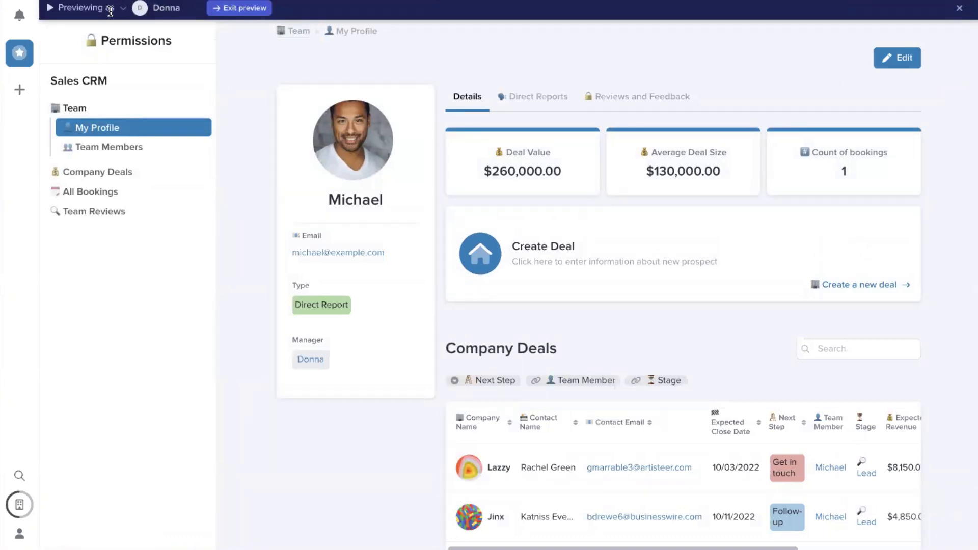
left_click(134, 10)
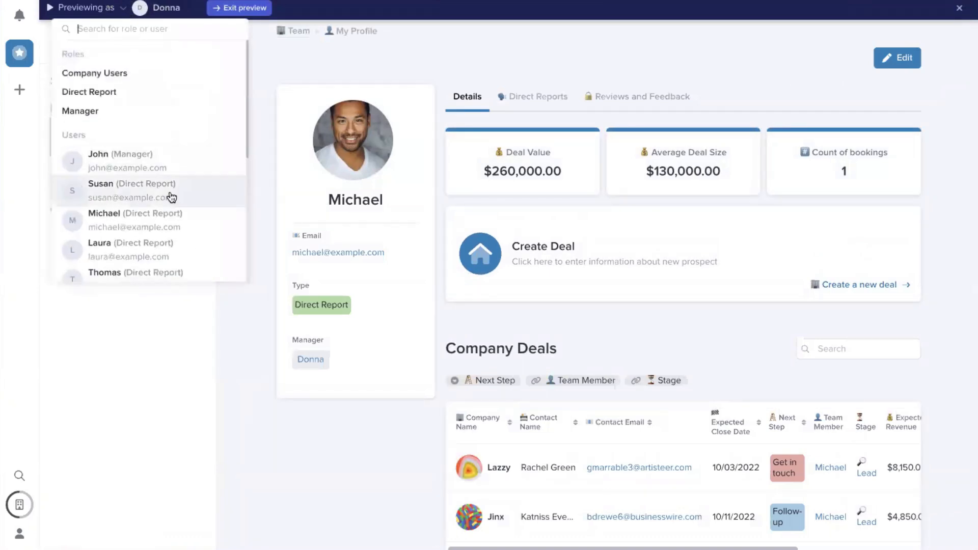
scroll(171, 197, "down", 3)
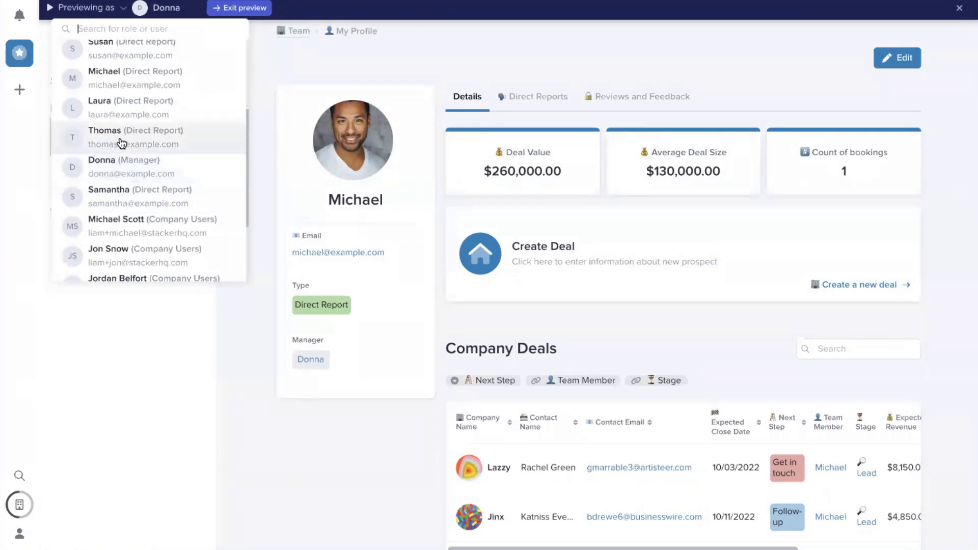
left_click(128, 141)
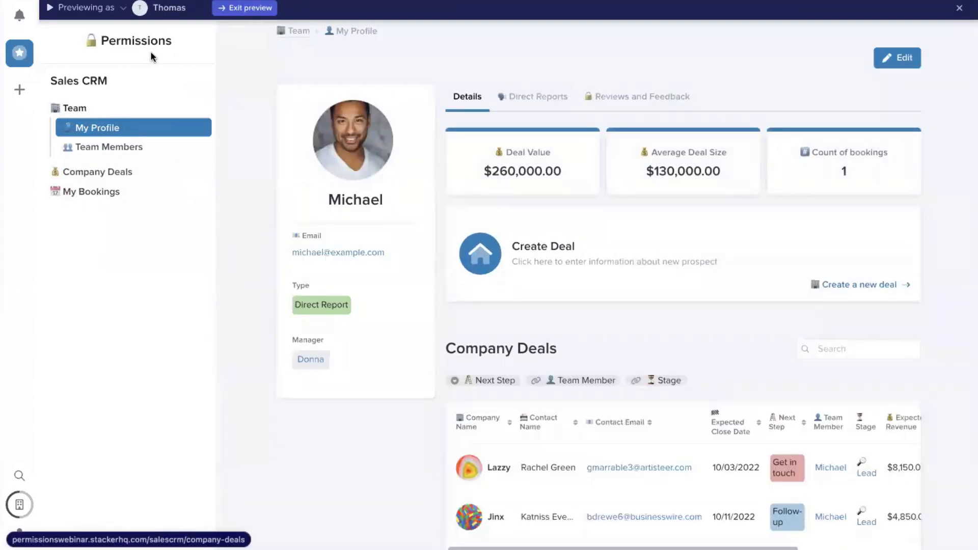
Switch the preview to a user with the Company Users role to check which pages are accessible
left_click(137, 15)
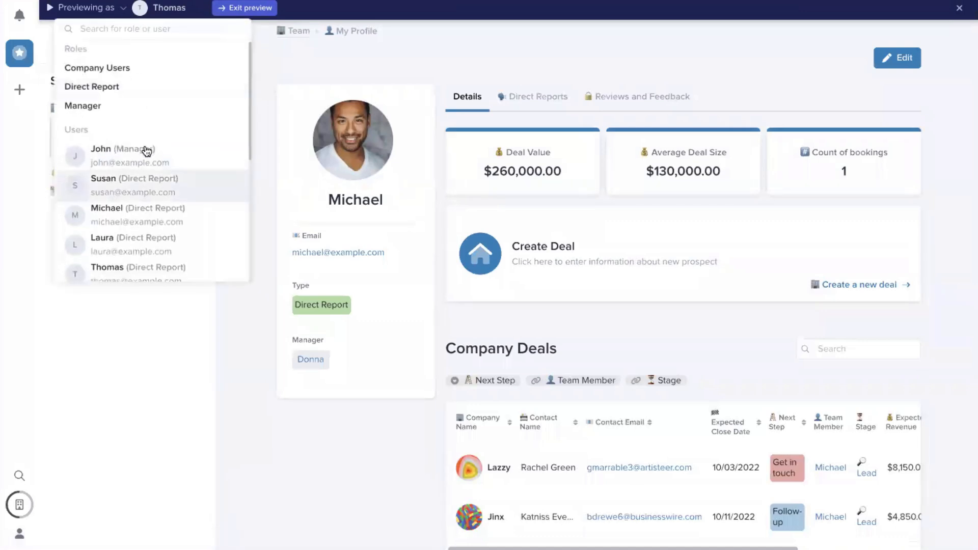
scroll(146, 148, "down", 3)
scroll(164, 197, "down", 2)
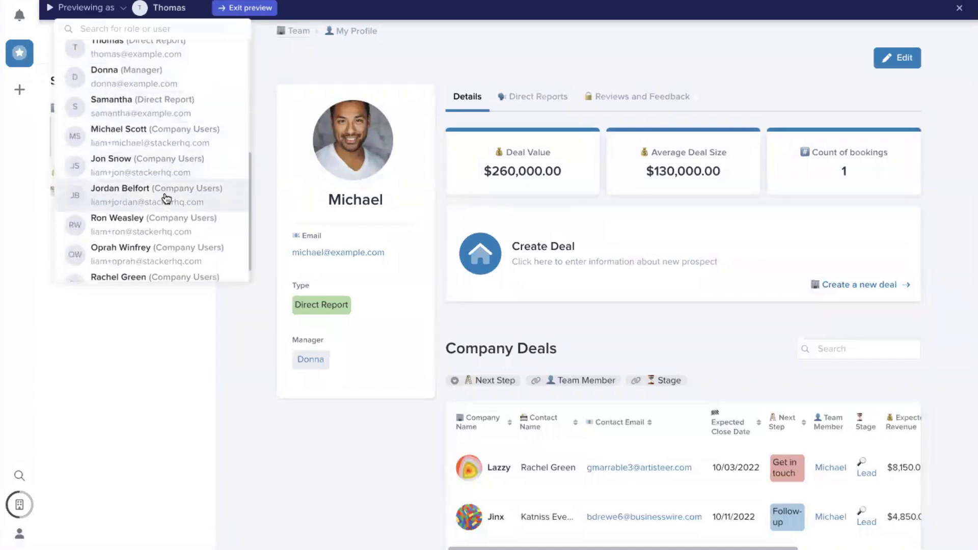
left_click(190, 193)
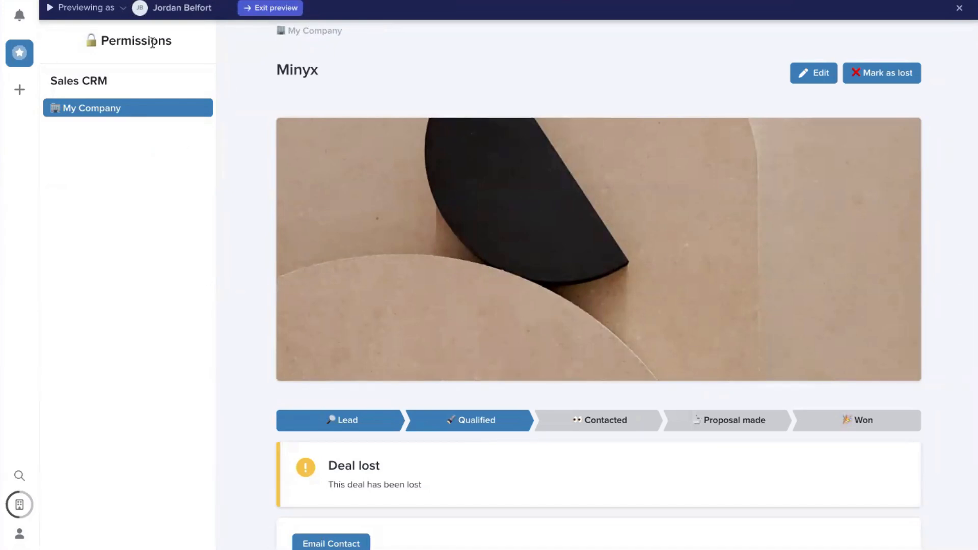
Preview the app as another Direct Report user, check the My Profile and Team Members pages, and exit the preview
left_click(140, 7)
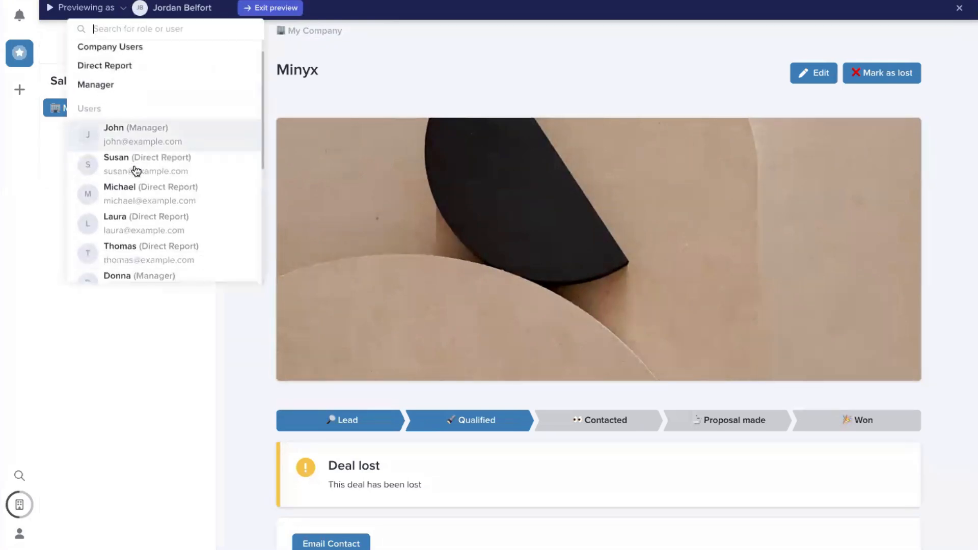
scroll(137, 172, "down", 1)
left_click(149, 156)
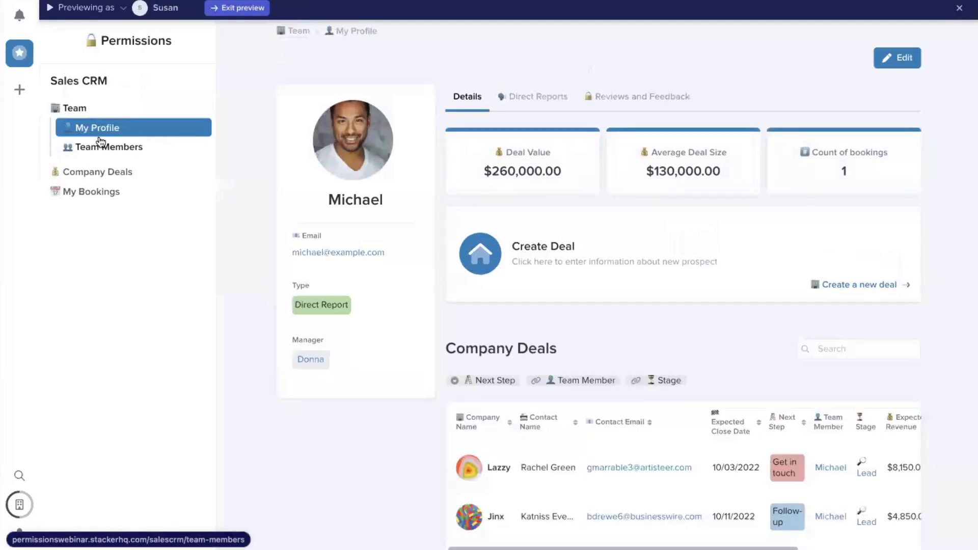
left_click_drag(373, 207, 326, 158)
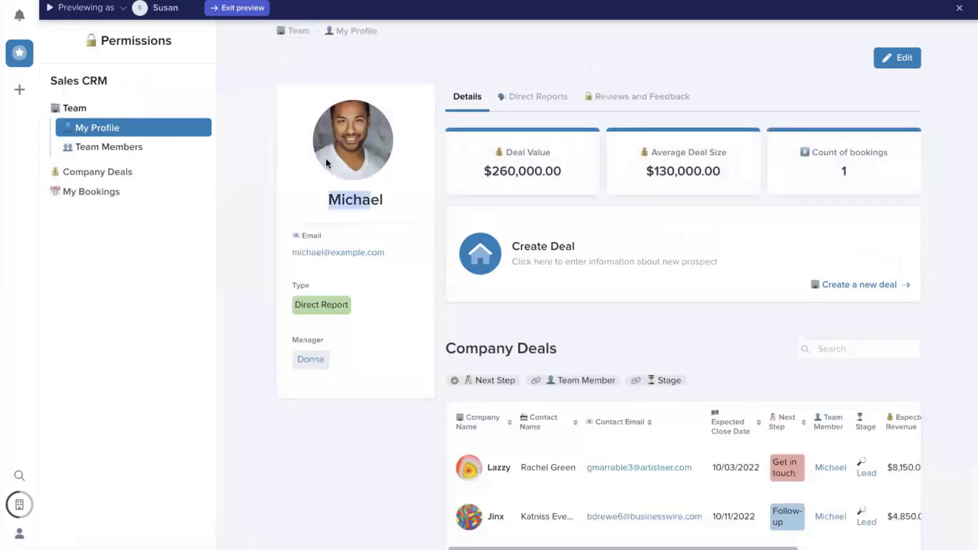
left_click(409, 220)
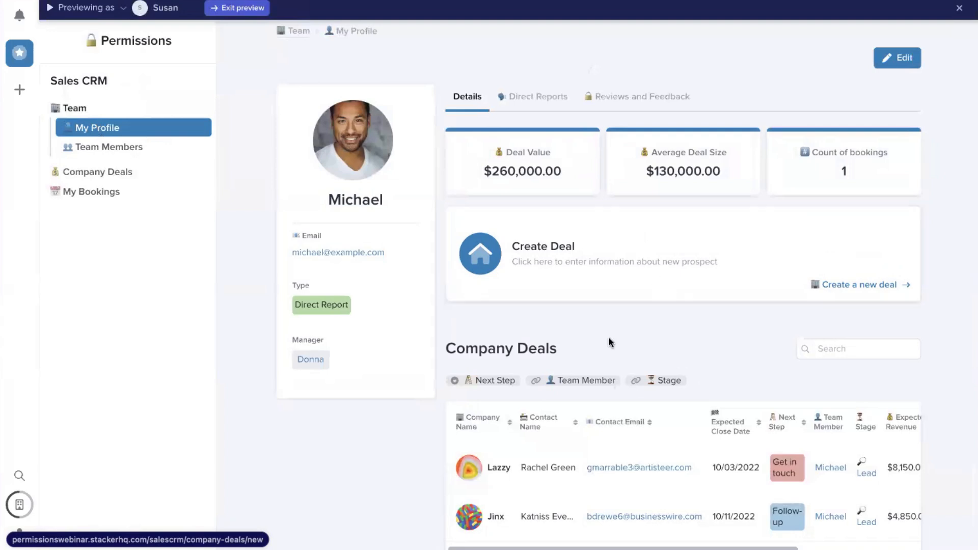
left_click(132, 150)
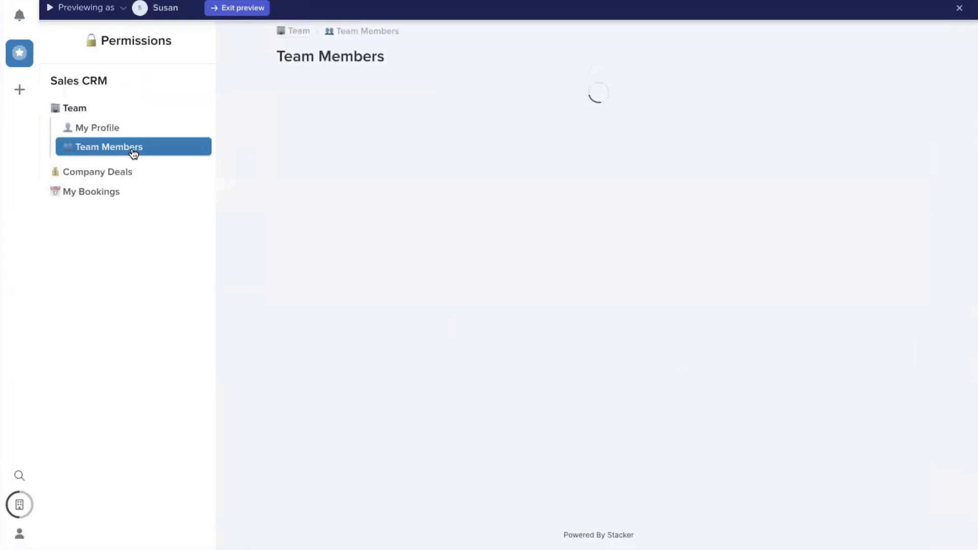
left_click(123, 130)
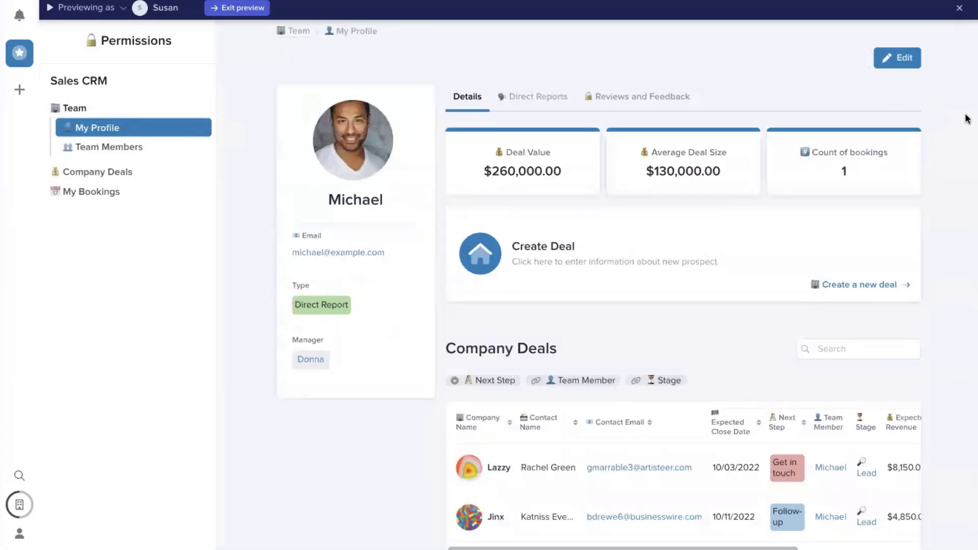
left_click(959, 8)
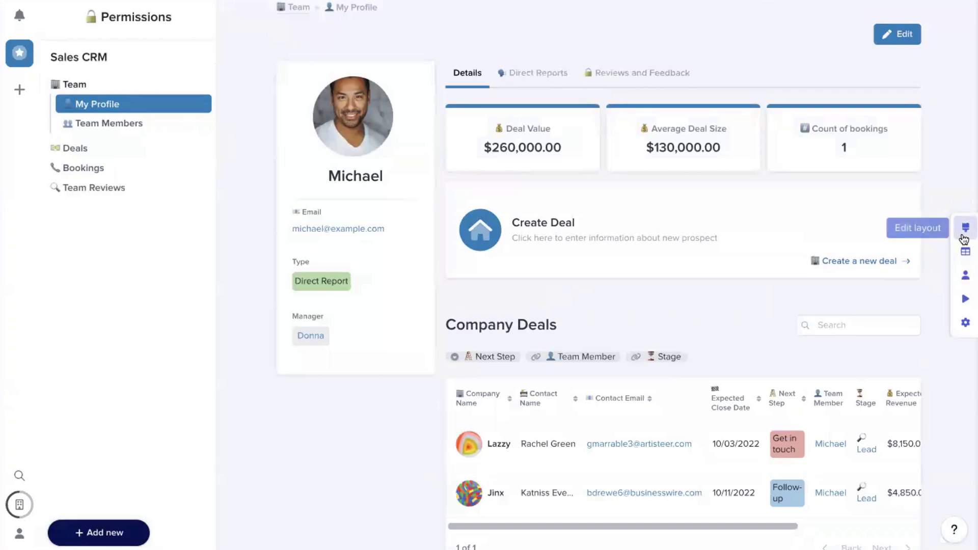
Add a filter to the My Profile layout where The Record is current user, and save the layout
left_click(964, 234)
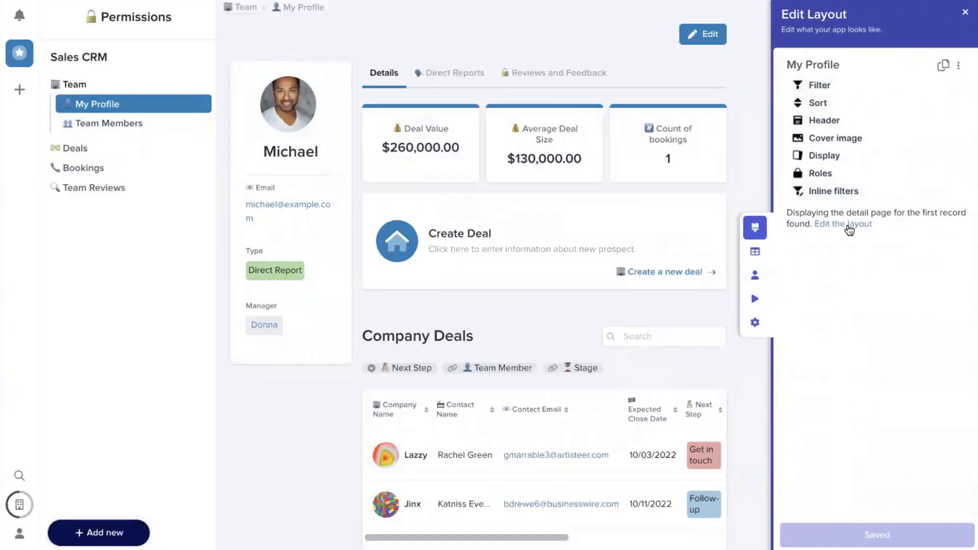
left_click(816, 85)
left_click(699, 156)
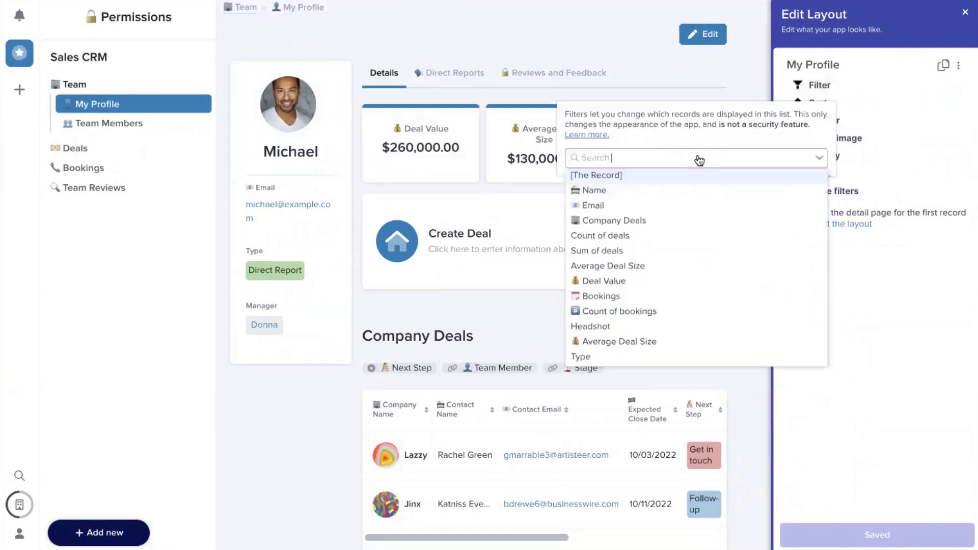
left_click(603, 173)
left_click(646, 156)
left_click(612, 197)
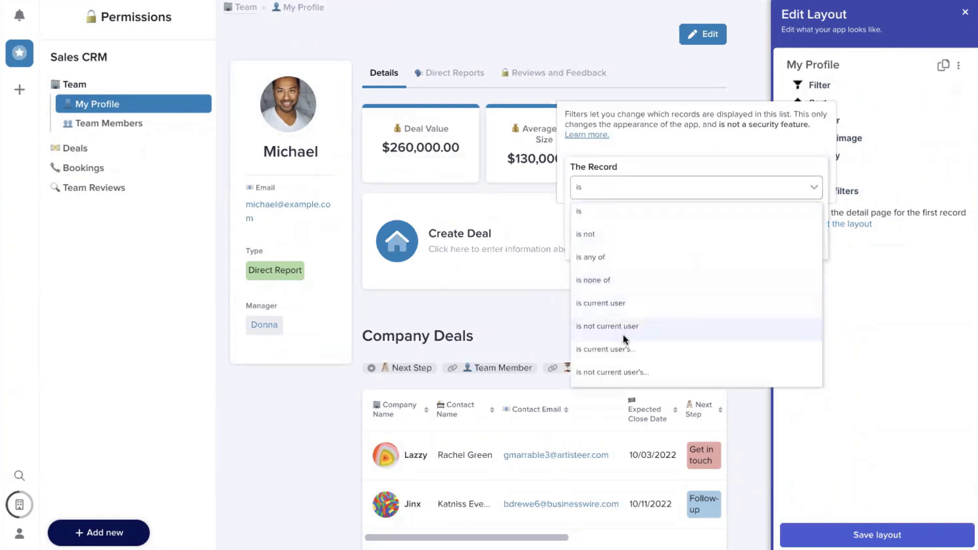
left_click(621, 302)
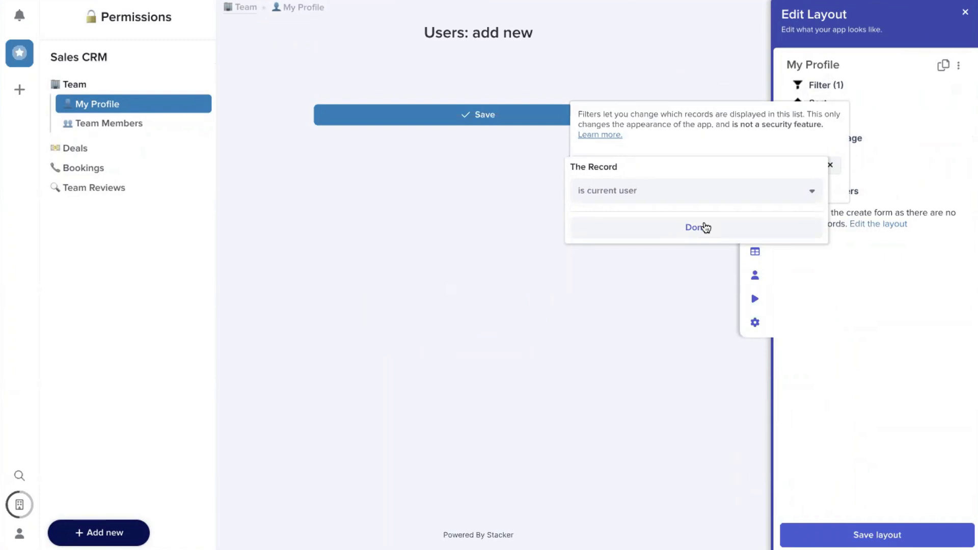
left_click(705, 227)
left_click(943, 345)
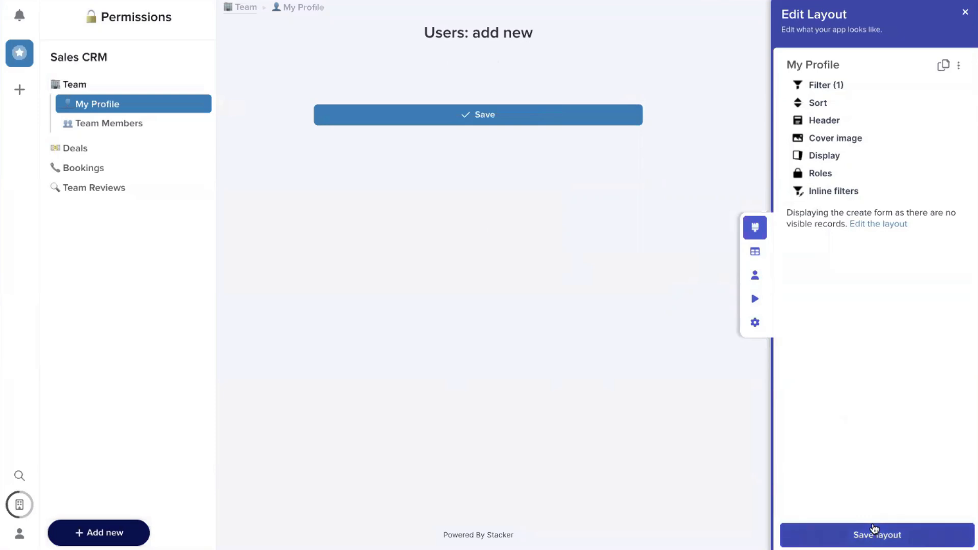
left_click(900, 531)
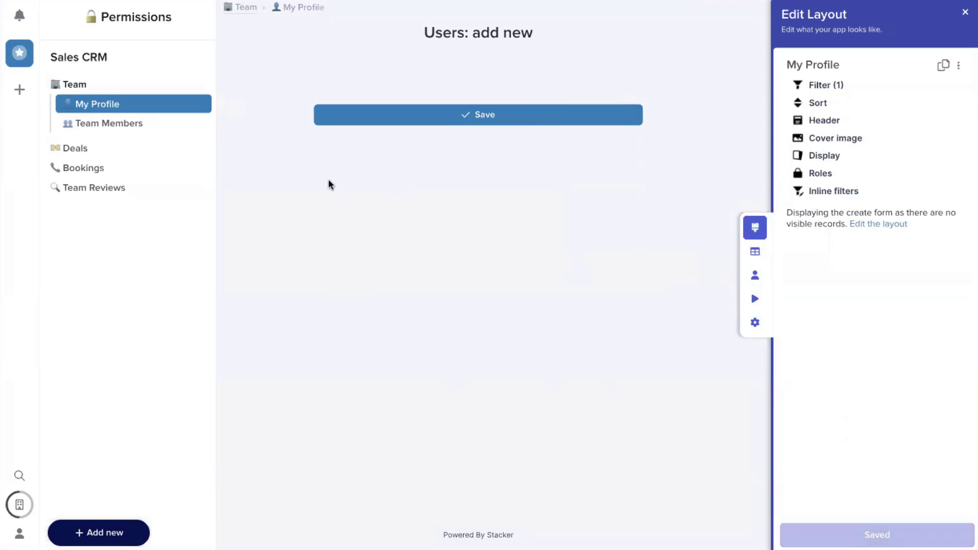
Preview the My Profile page as one Direct Report user, and switch the preview to a different Direct Report user
left_click(752, 301)
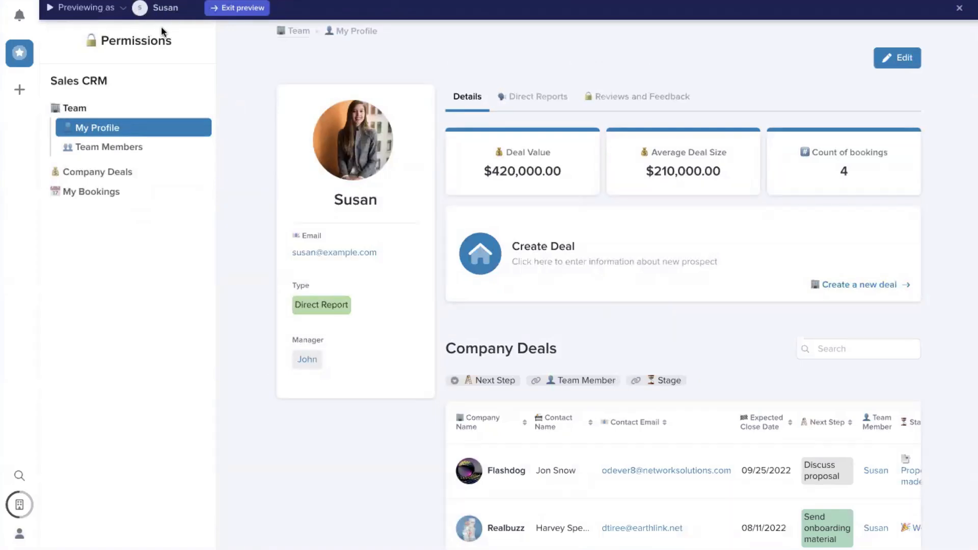
left_click(142, 15)
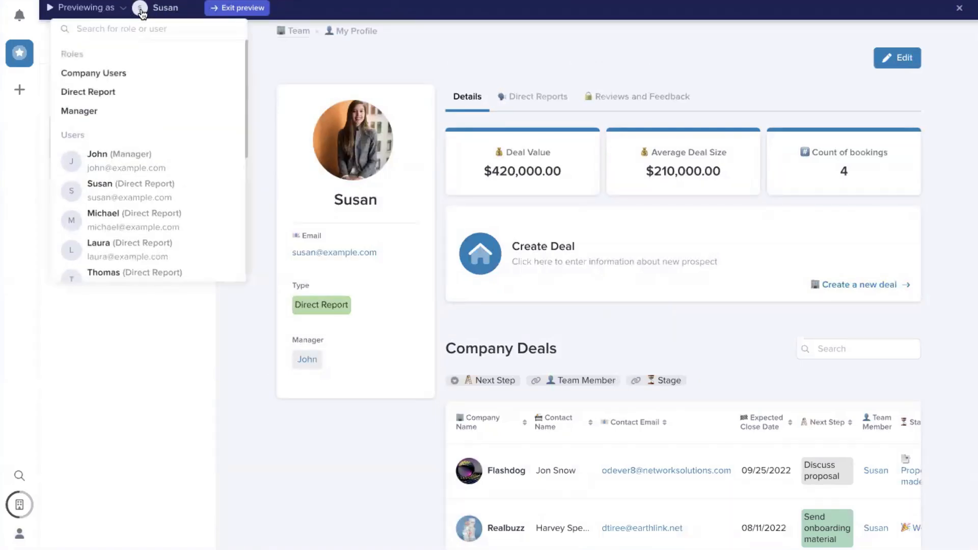
scroll(154, 164, "down", 1)
left_click(155, 172)
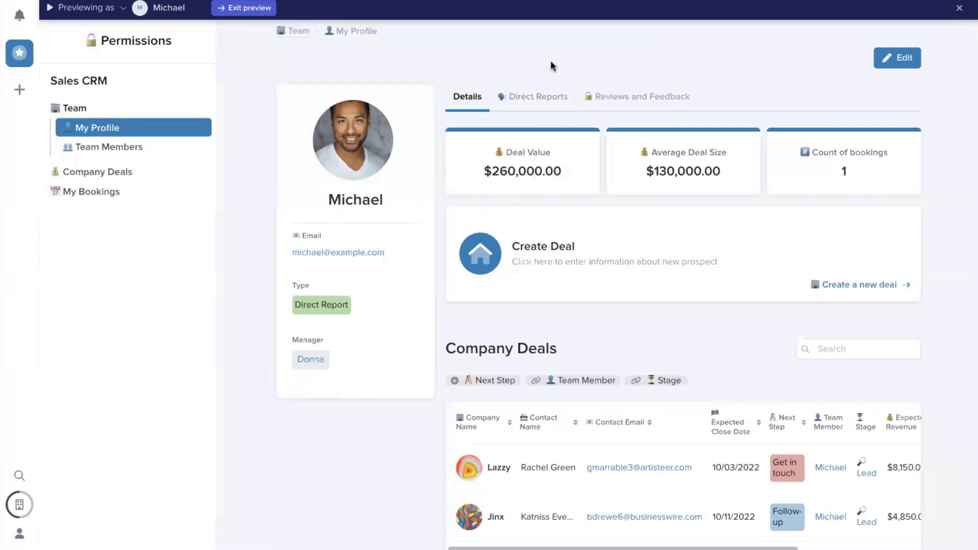
Open the manager's profile from My Profile, check its Direct Reports, Details and Reviews and Feedback tabs, and exit the preview
left_click(308, 360)
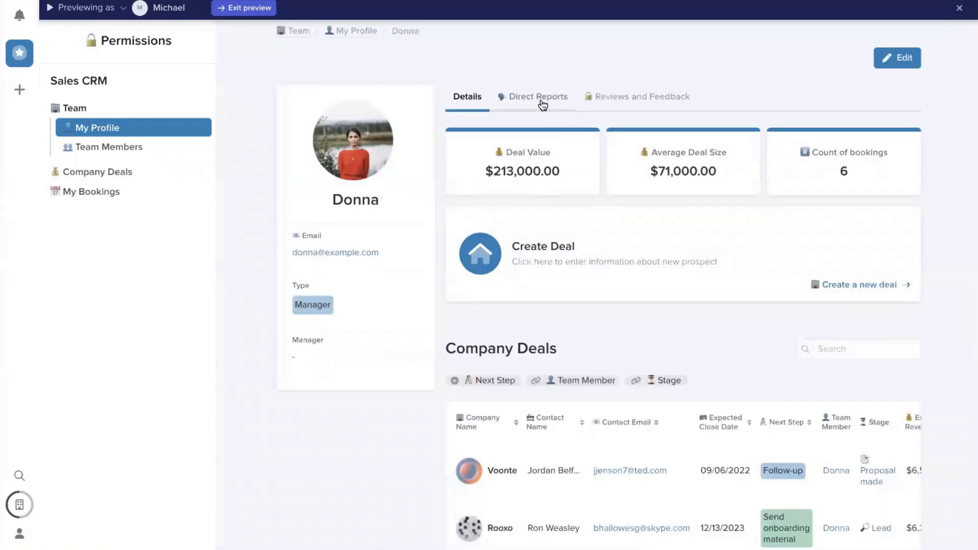
left_click(542, 102)
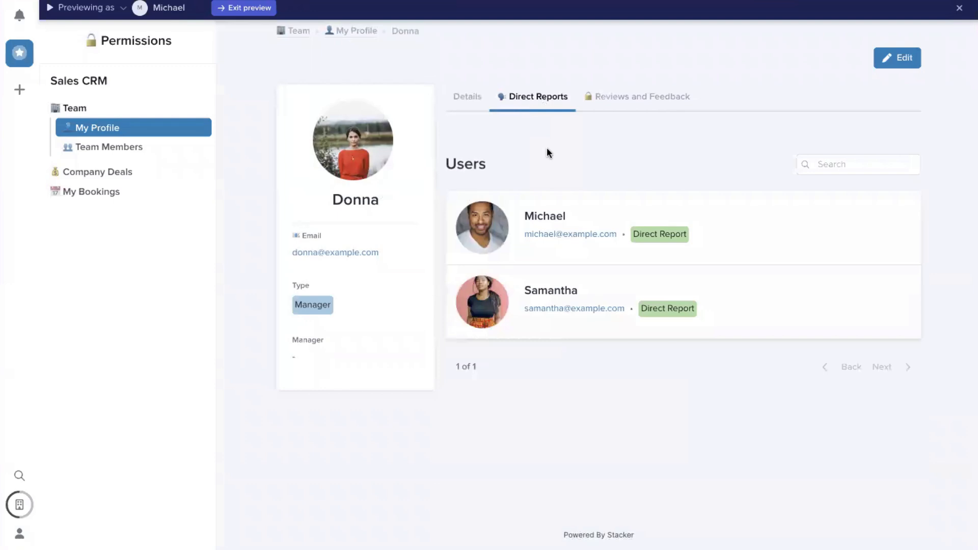
left_click(466, 104)
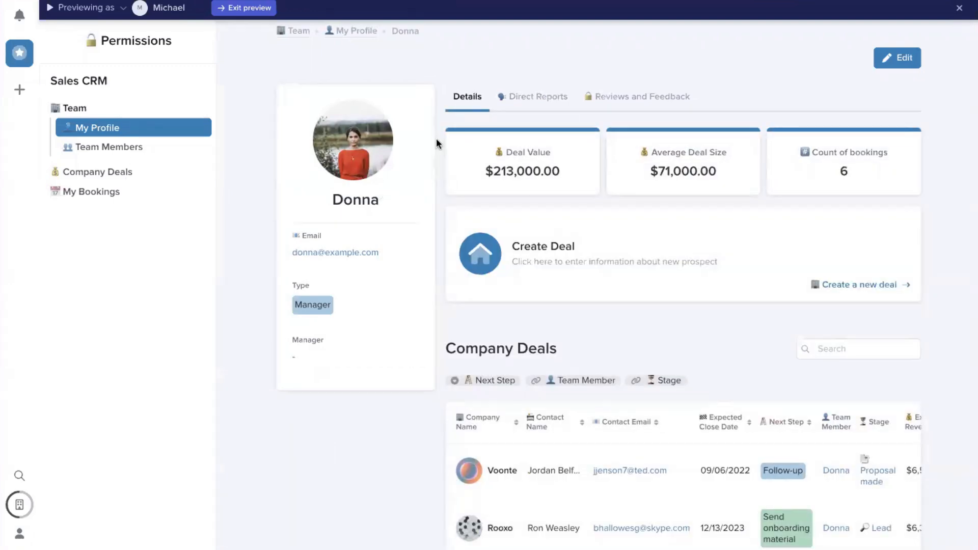
left_click(621, 100)
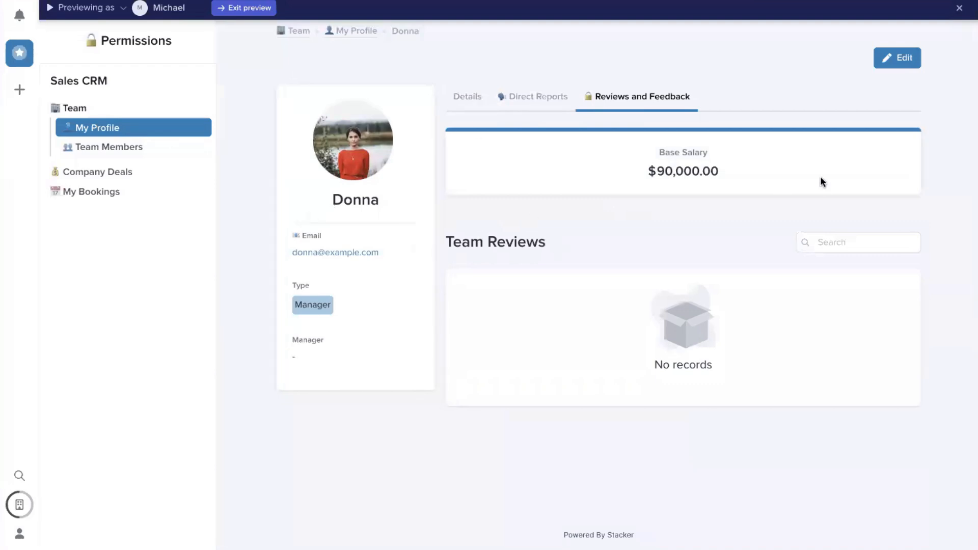
left_click(124, 133)
left_click(959, 11)
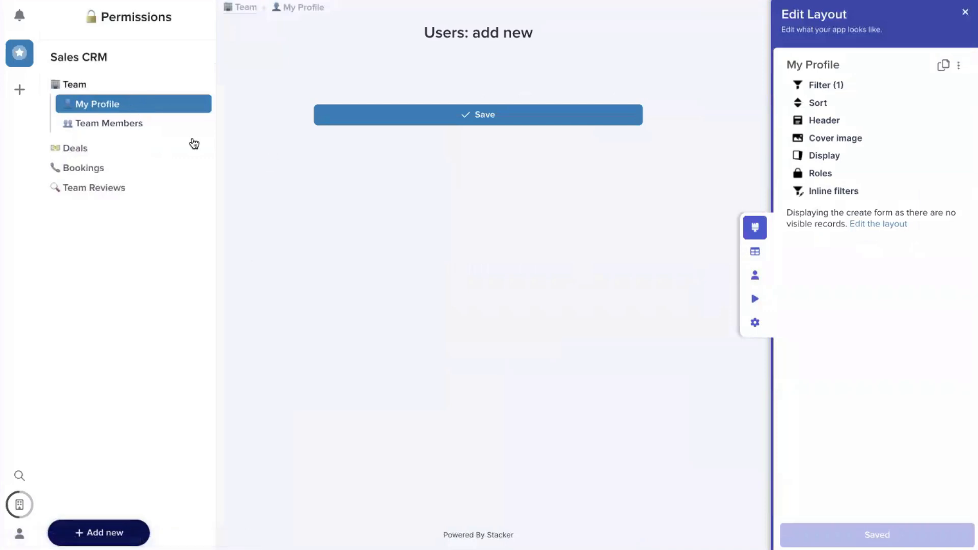
In the Users detail layout, add a visibility condition to the Direct Reports tab where User Role is Manager
left_click(106, 124)
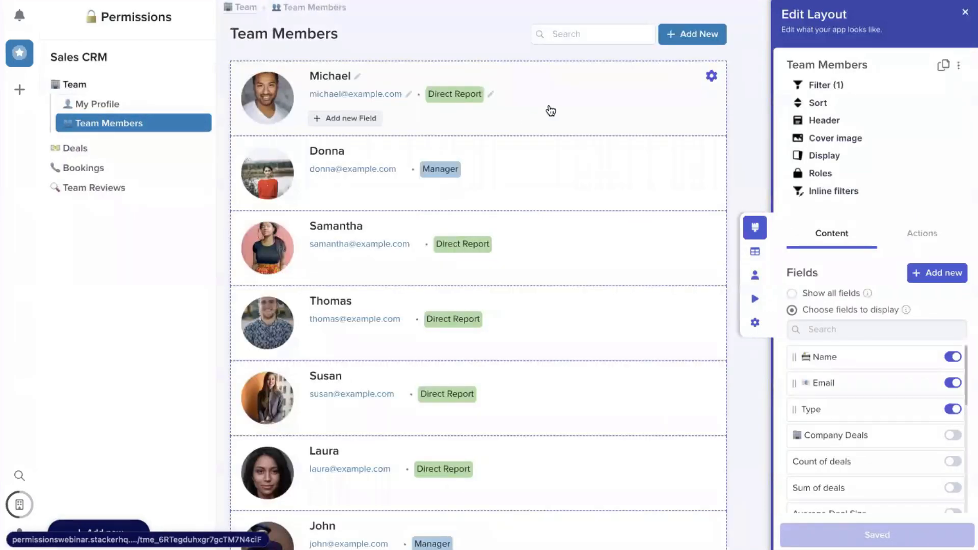
left_click(550, 109)
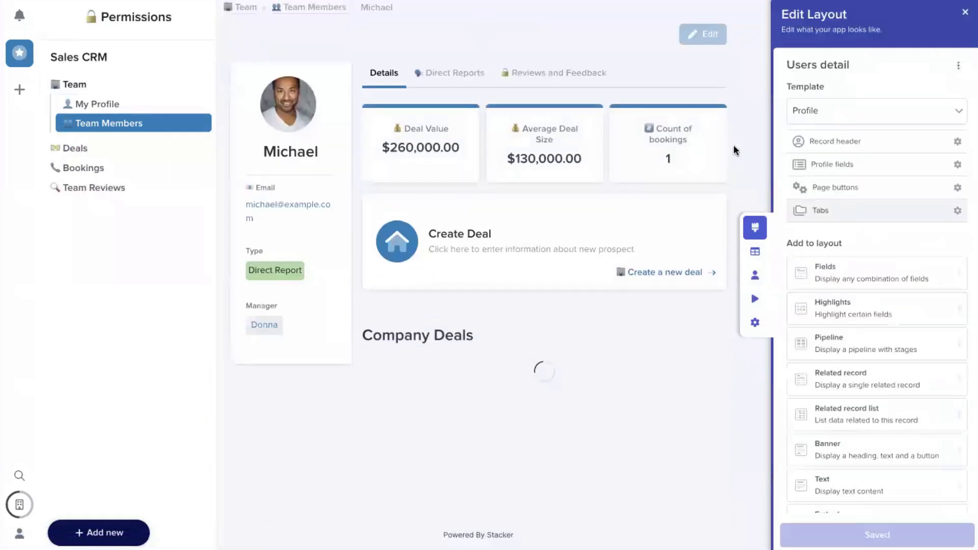
left_click(858, 211)
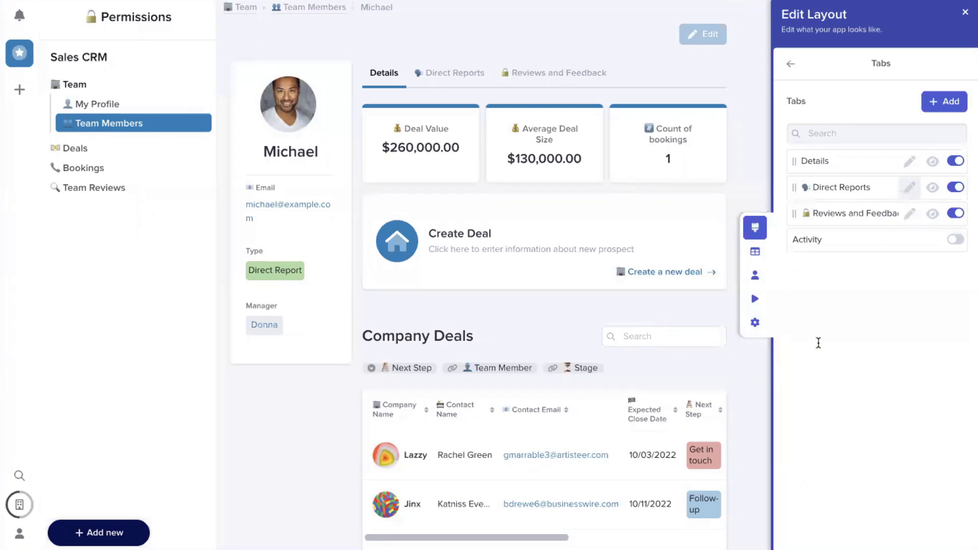
left_click(932, 188)
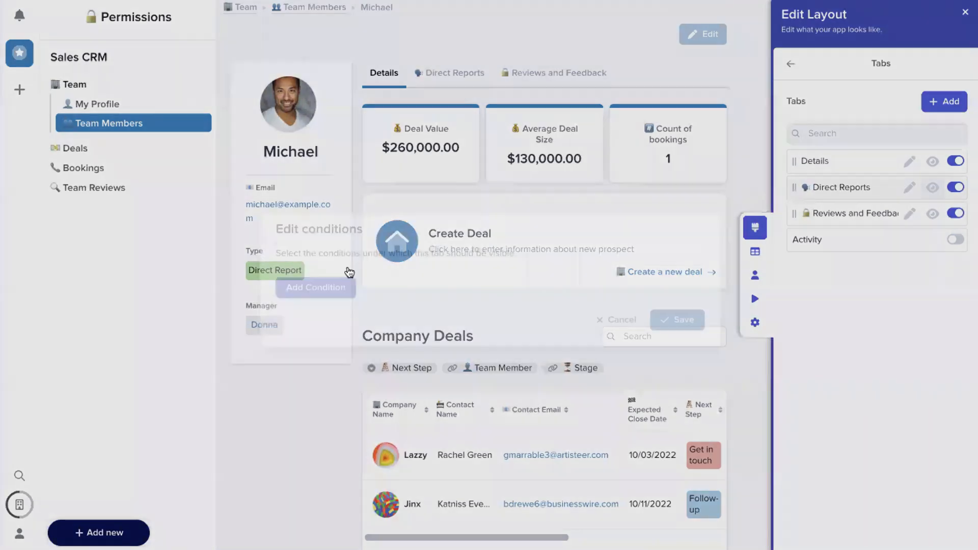
left_click(334, 282)
left_click(334, 286)
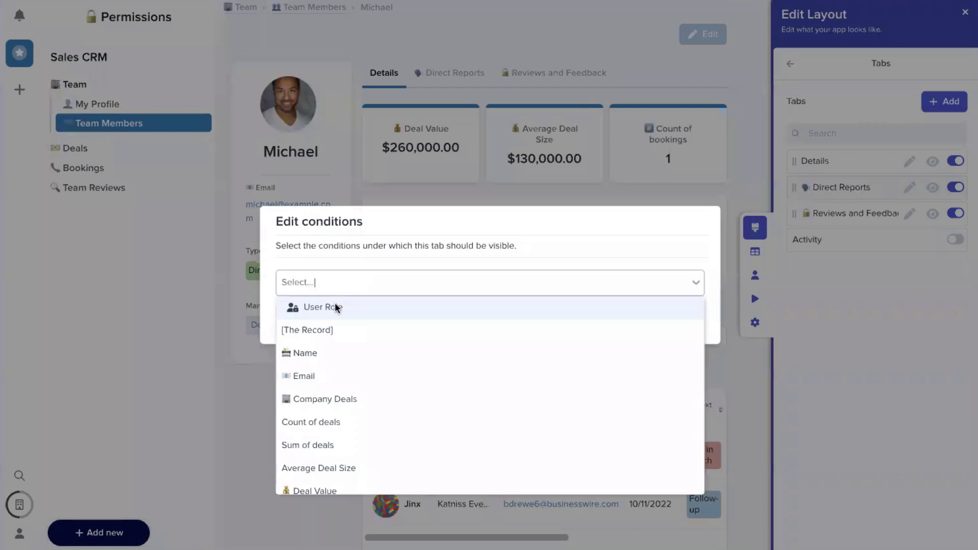
left_click(335, 306)
left_click(462, 269)
left_click(463, 284)
left_click(575, 273)
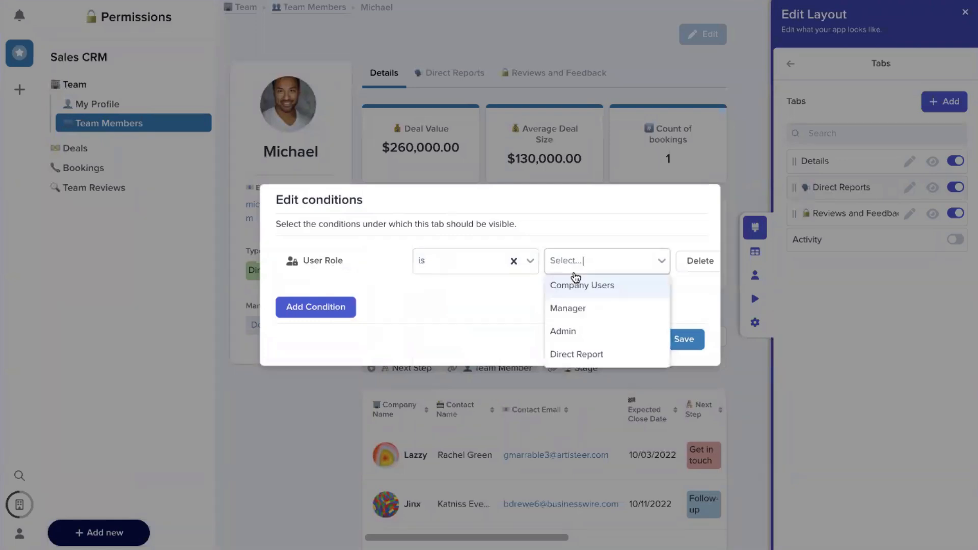
left_click(573, 308)
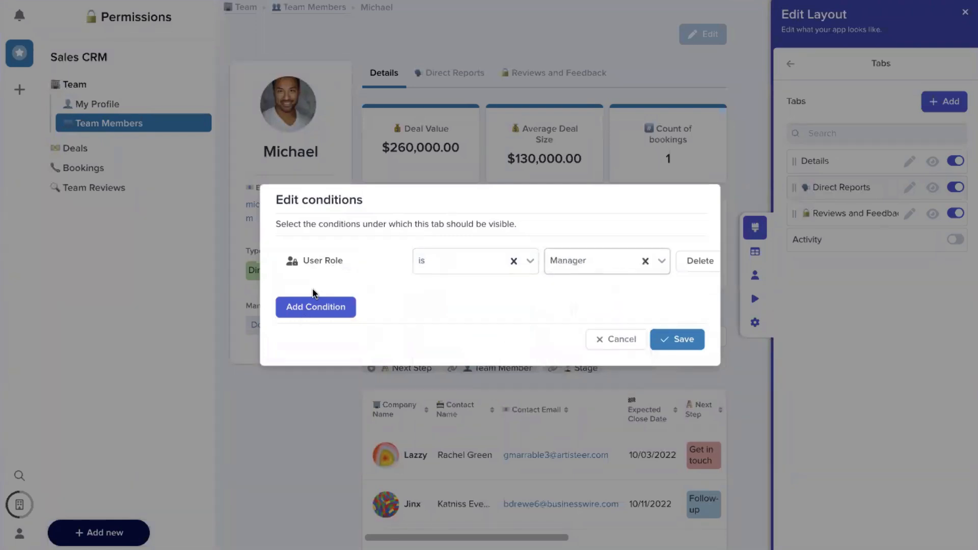
Add a second condition to the Direct Reports tab where The Record is current user's Team Members Profile, and save the conditions
left_click(332, 309)
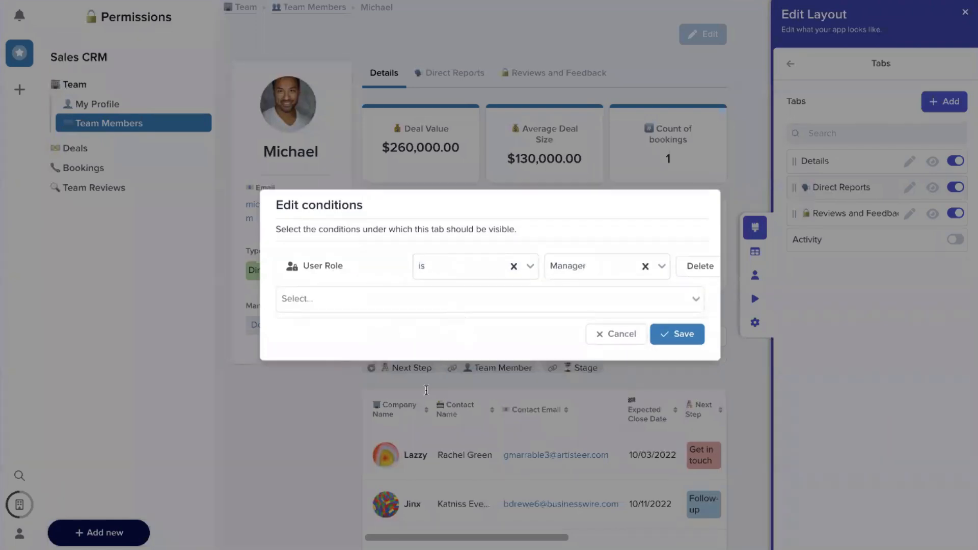
left_click(348, 305)
left_click(360, 345)
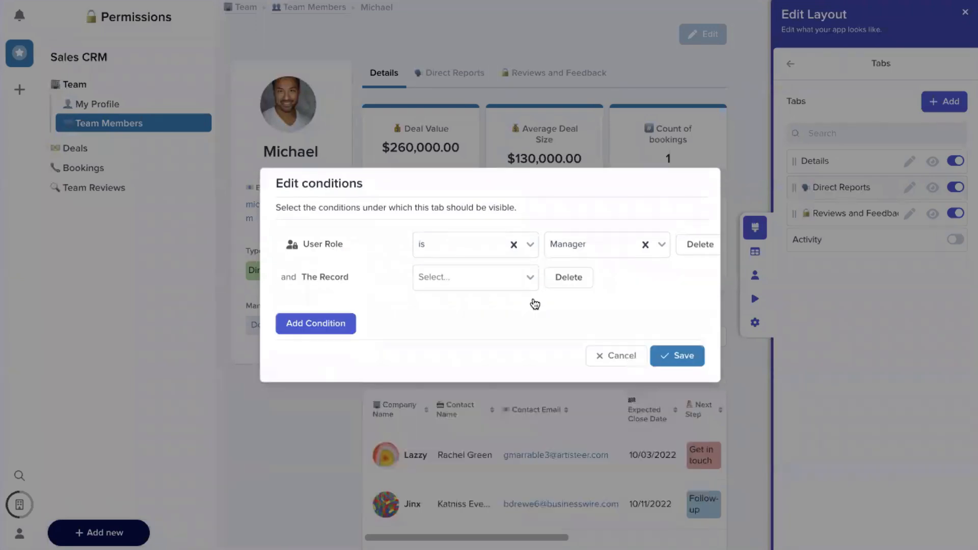
left_click(478, 290)
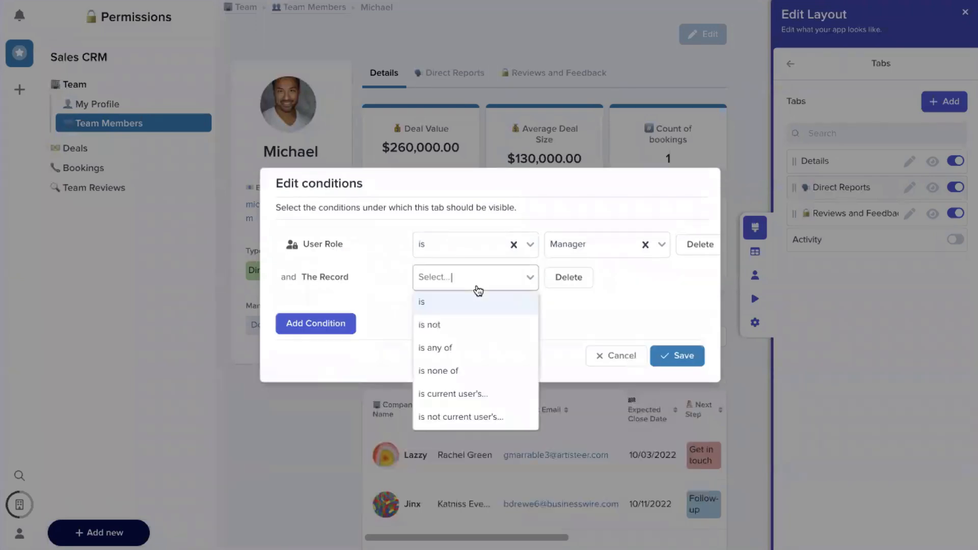
left_click(483, 396)
left_click(617, 273)
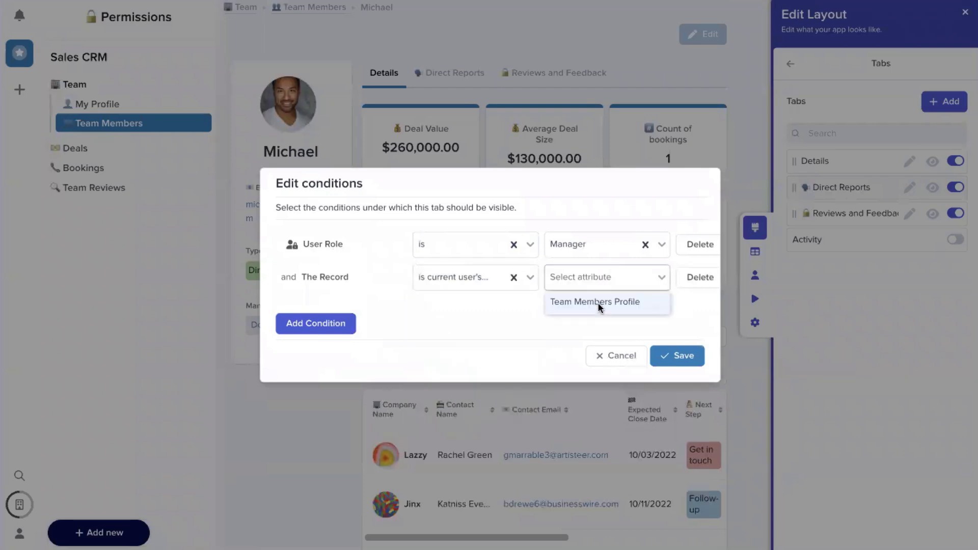
left_click(601, 303)
left_click(683, 367)
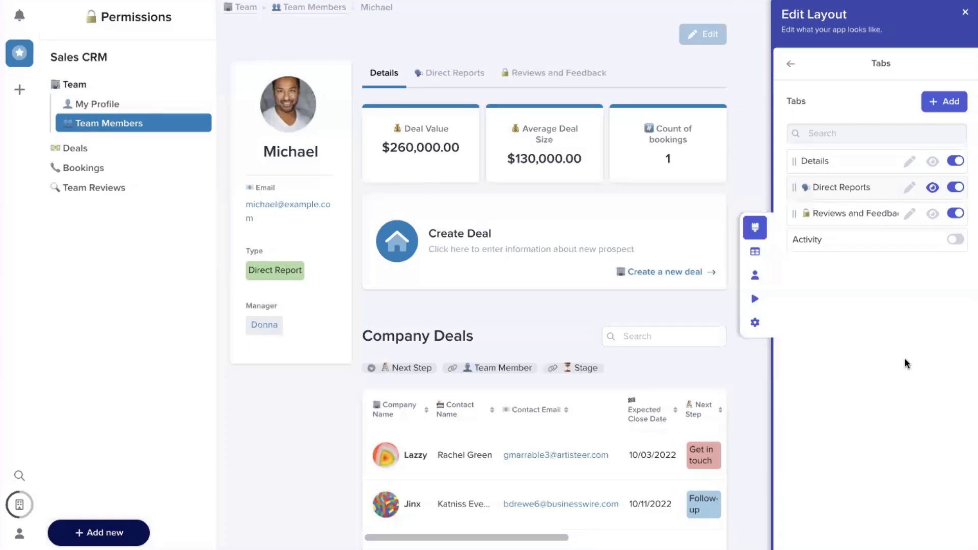
Preview the team member profile as a Direct Report user and open the manager's profile to check the visible tabs
left_click(754, 299)
left_click(484, 322)
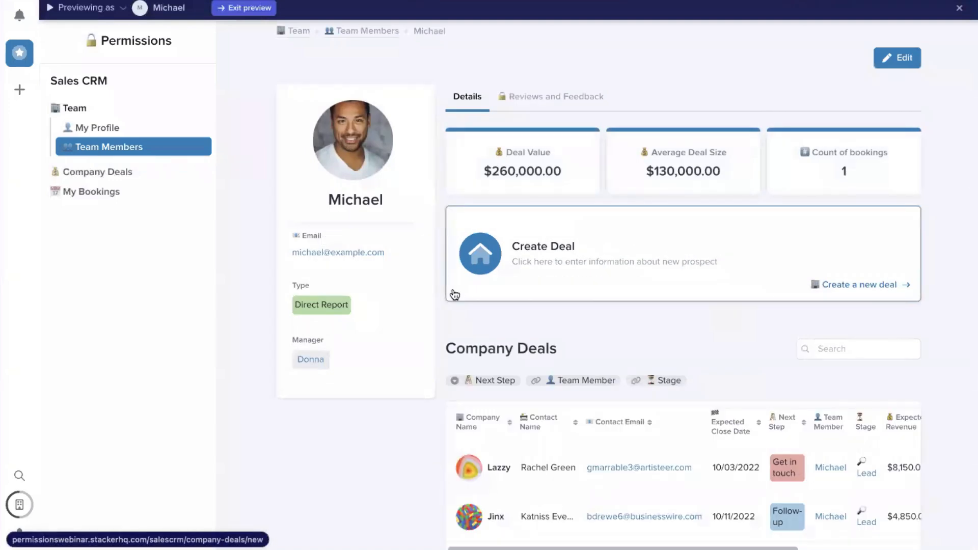
left_click(314, 361)
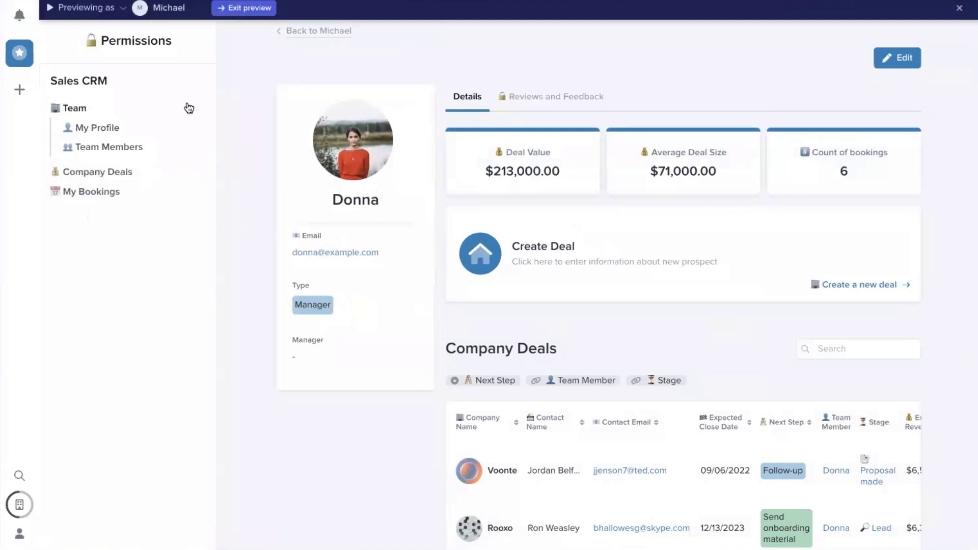
Switch the preview to the Manager user whose profile is open, check the profile's tabs, and exit the preview
left_click(153, 7)
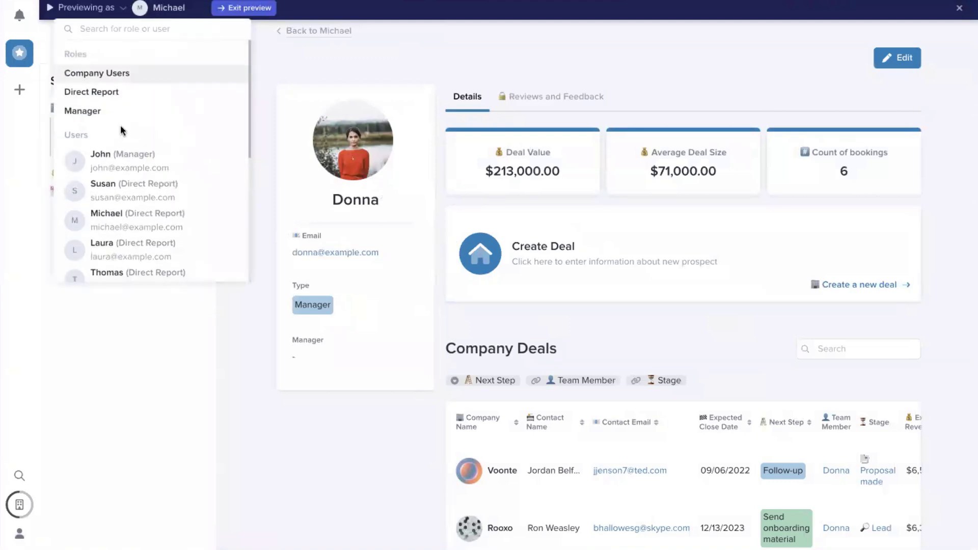
scroll(122, 194, "down", 4)
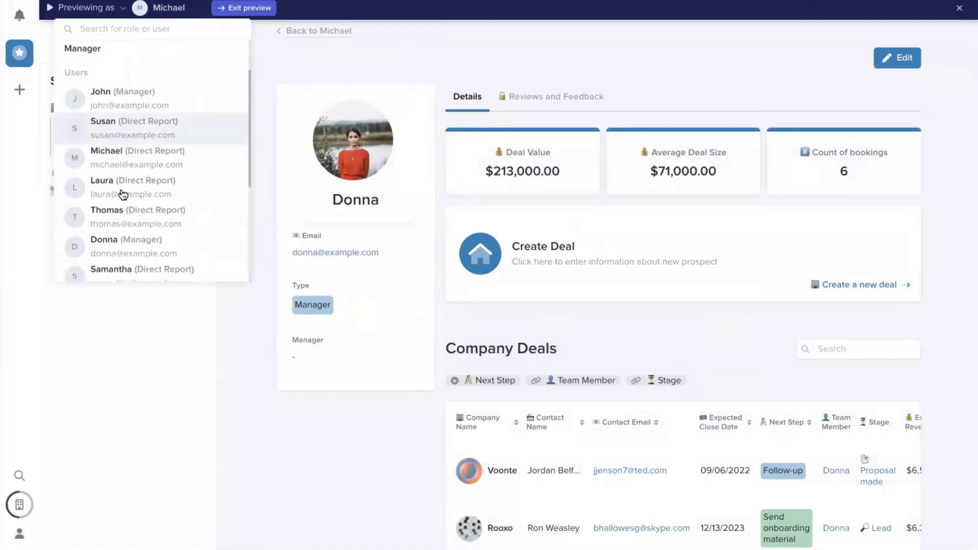
left_click(121, 197)
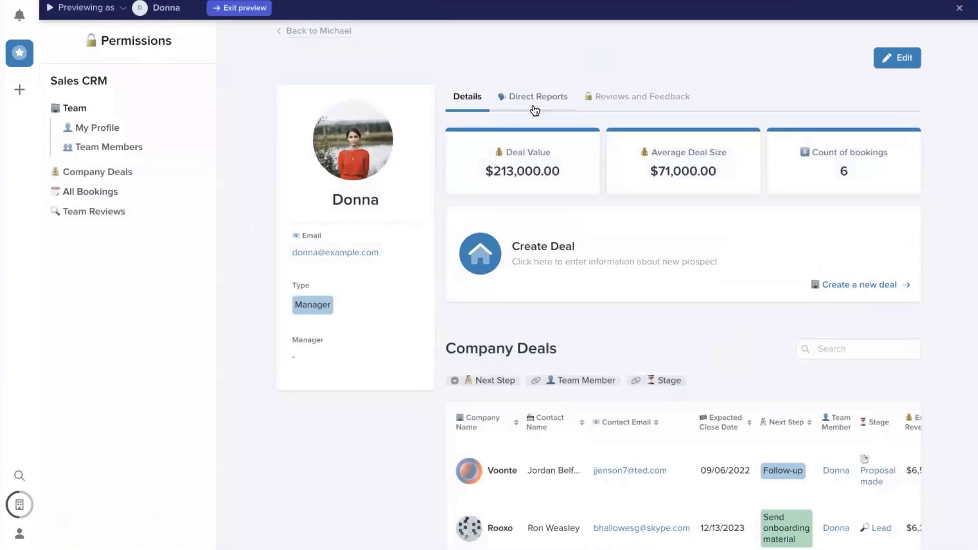
left_click(959, 9)
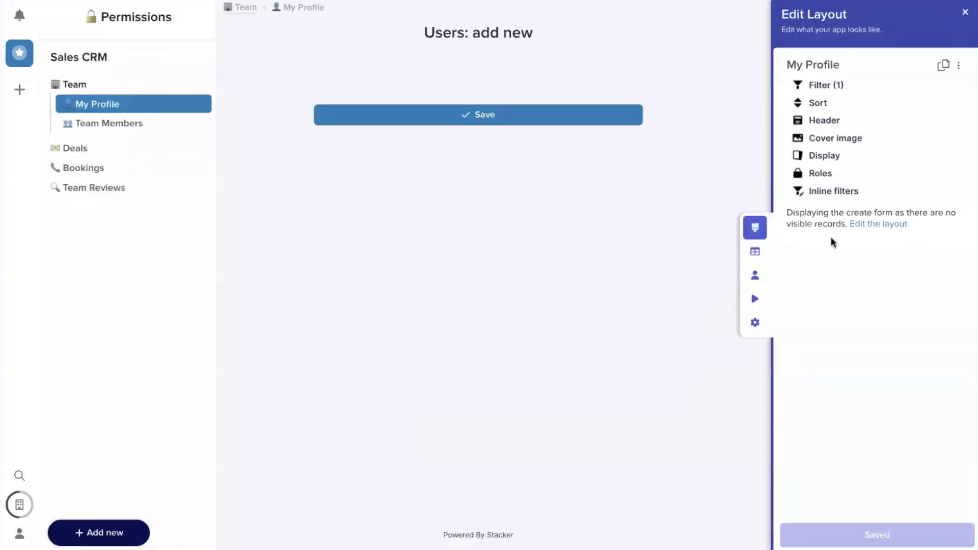
In a team member's detail layout, add a visibility condition to the Reviews and Feedback tab where User Role is Direct Report
left_click(143, 125)
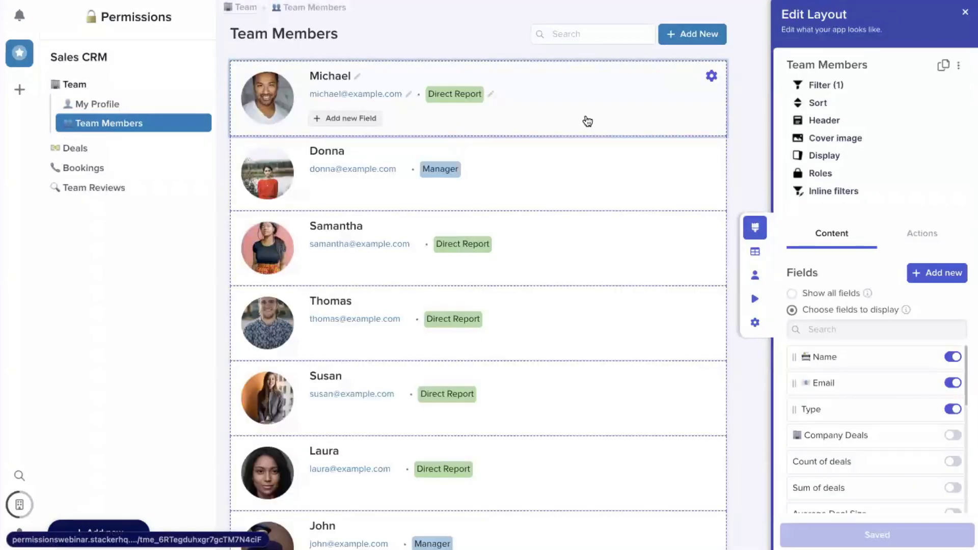
left_click(586, 122)
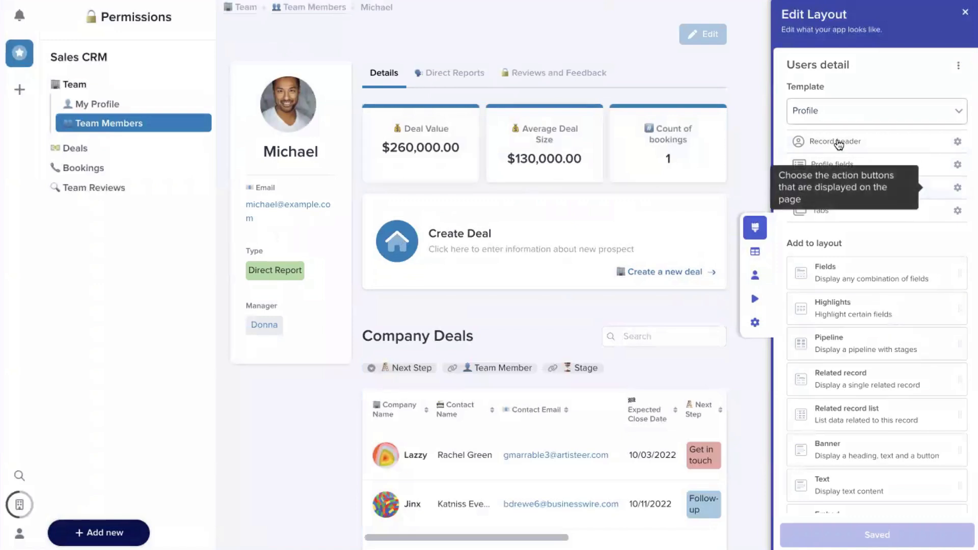
left_click(844, 217)
left_click(928, 188)
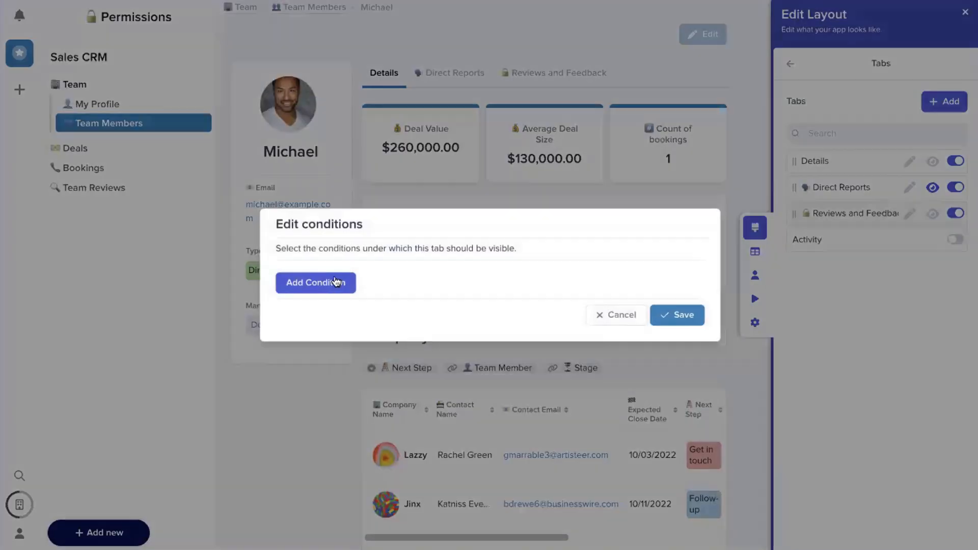
left_click(336, 282)
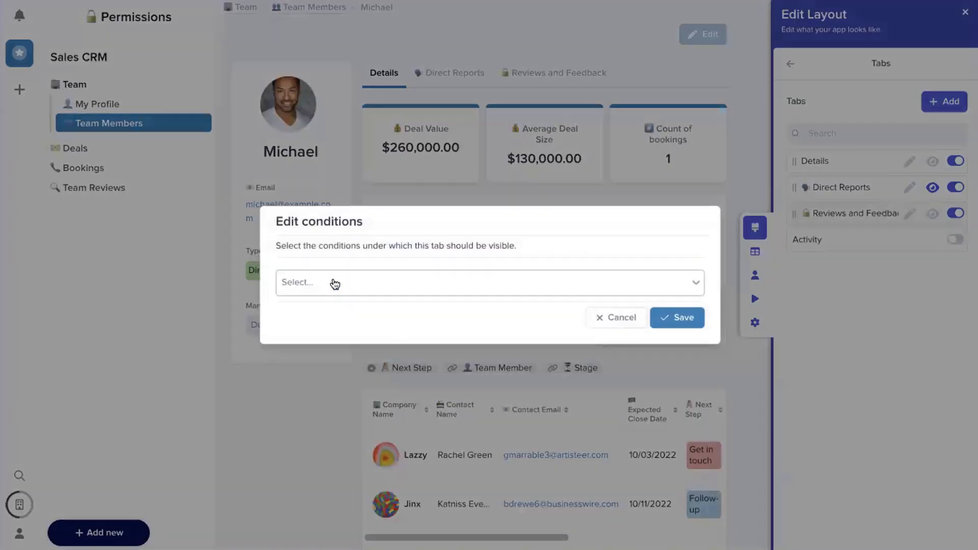
left_click(313, 282)
left_click(316, 304)
left_click(474, 263)
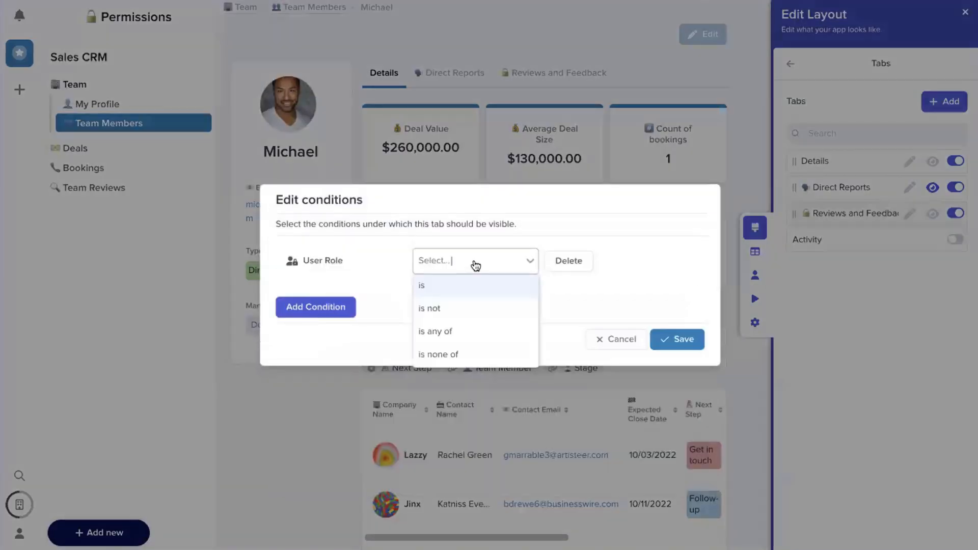
left_click(472, 285)
left_click(601, 275)
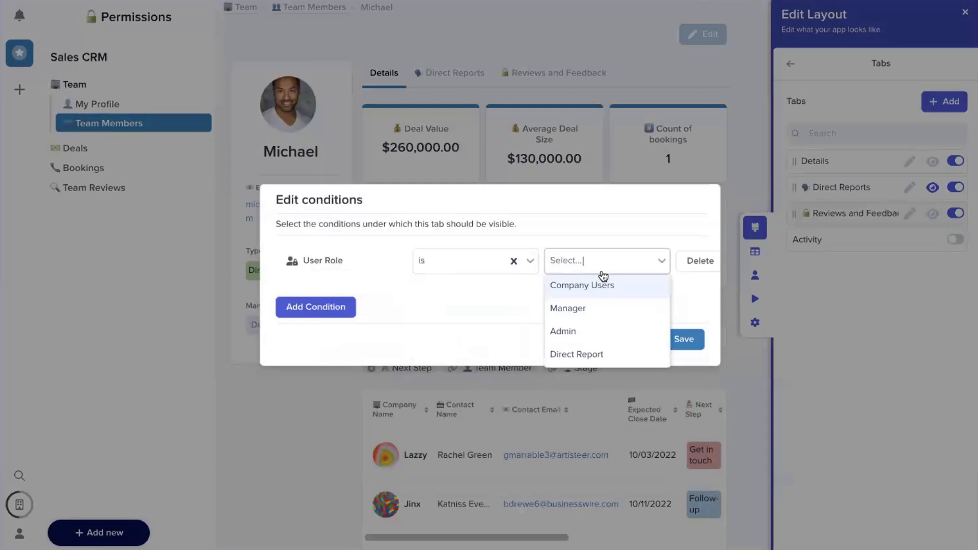
left_click(591, 354)
Add a second condition to the Reviews and Feedback tab where The Record is current user's Team Members Profile, and save the conditions
left_click(303, 307)
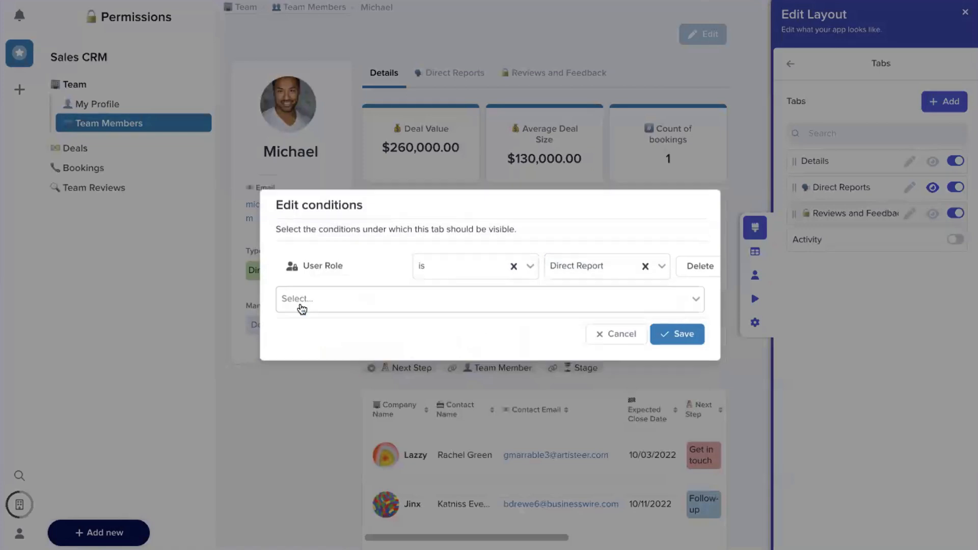
left_click(355, 306)
left_click(352, 345)
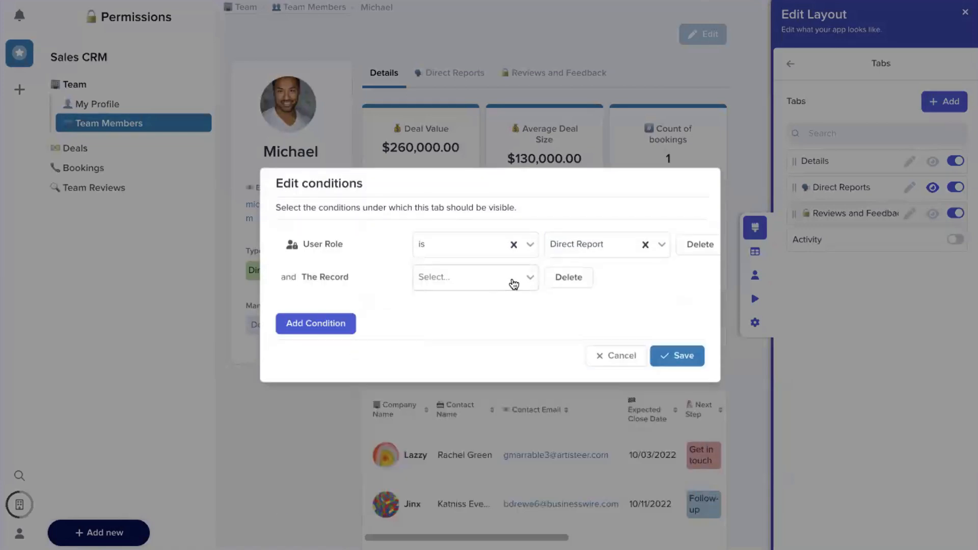
left_click(512, 281)
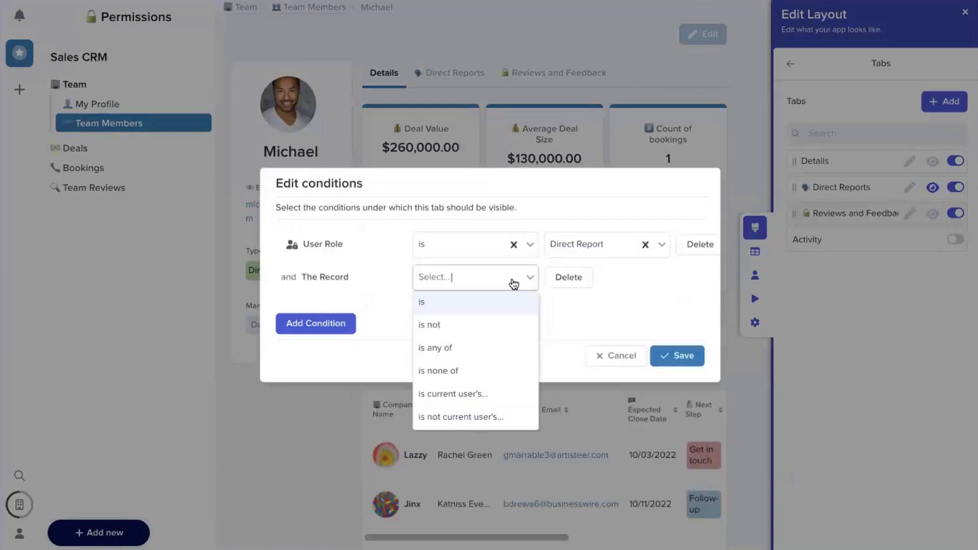
left_click(493, 392)
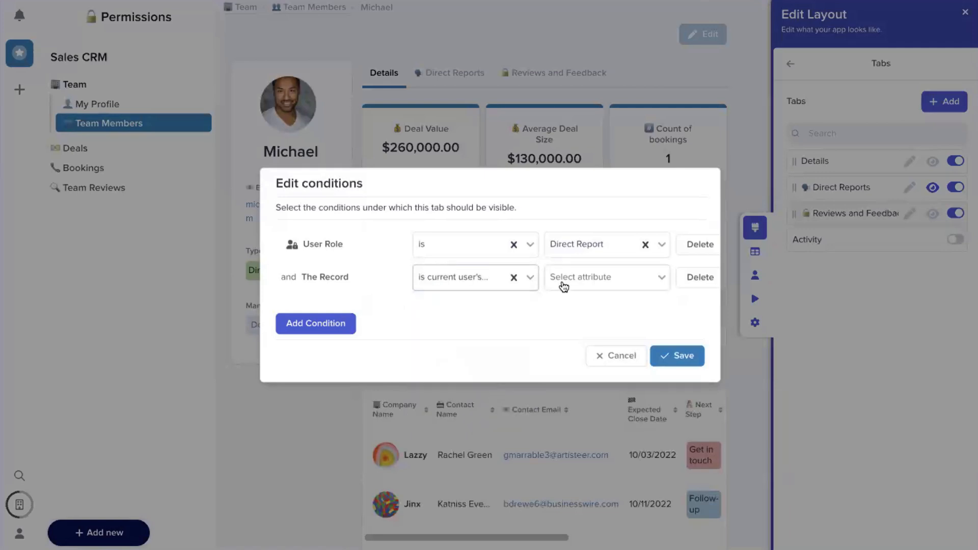
left_click(589, 280)
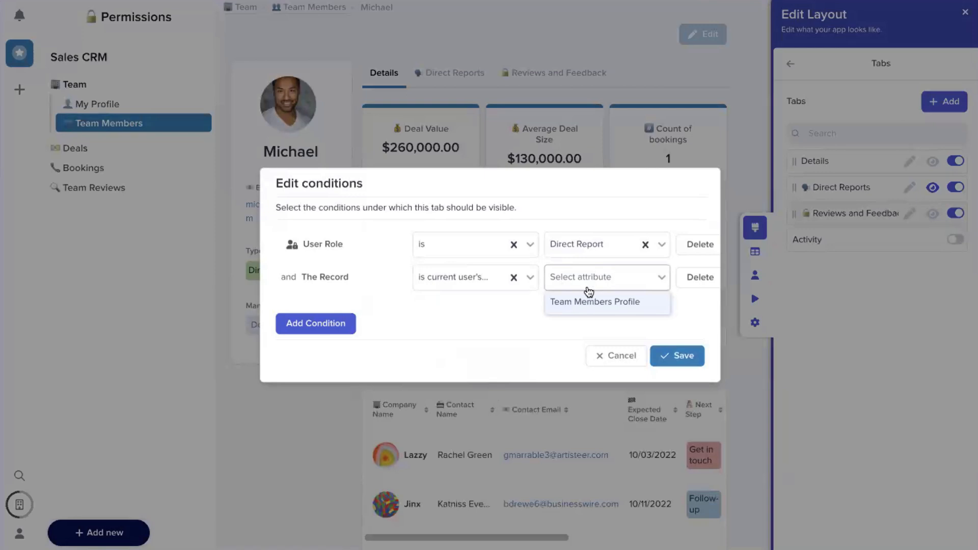
left_click(594, 304)
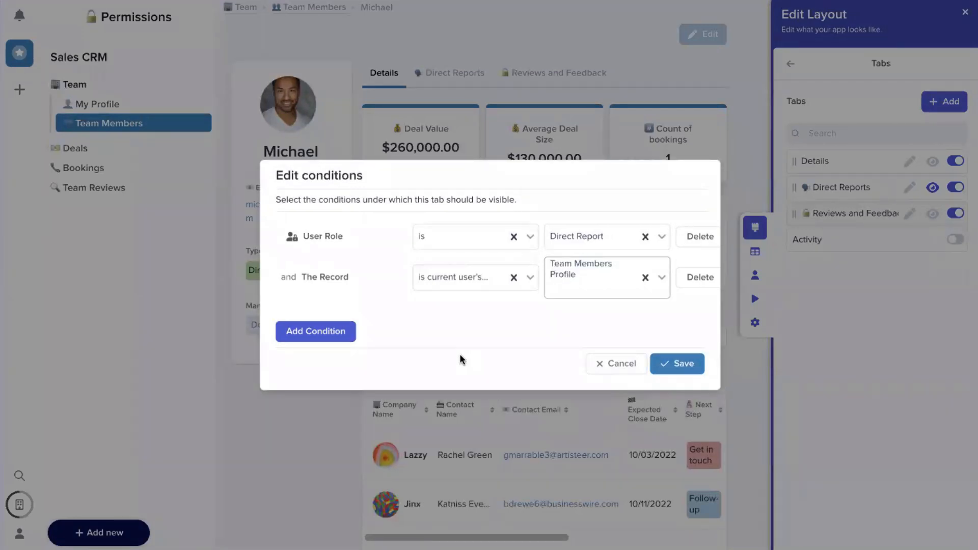
left_click(693, 363)
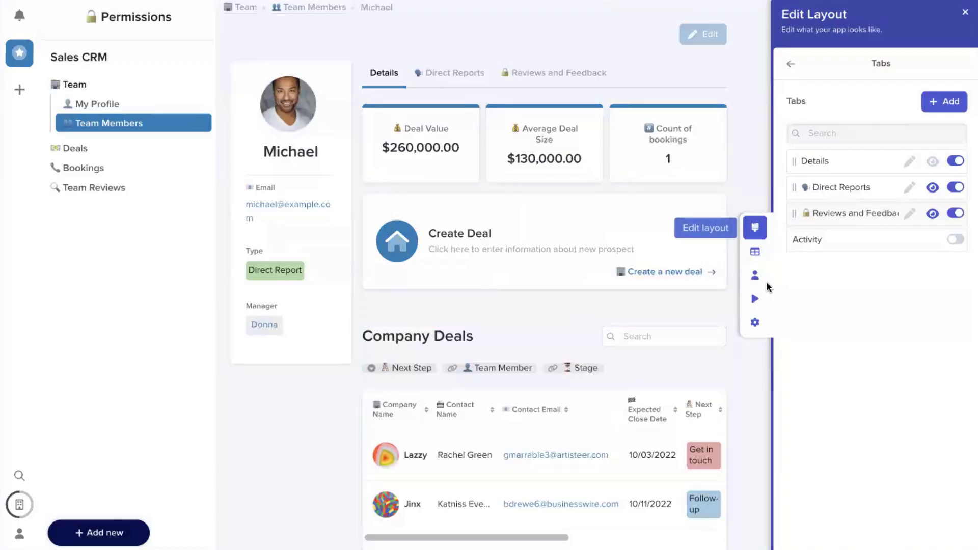
left_click(755, 299)
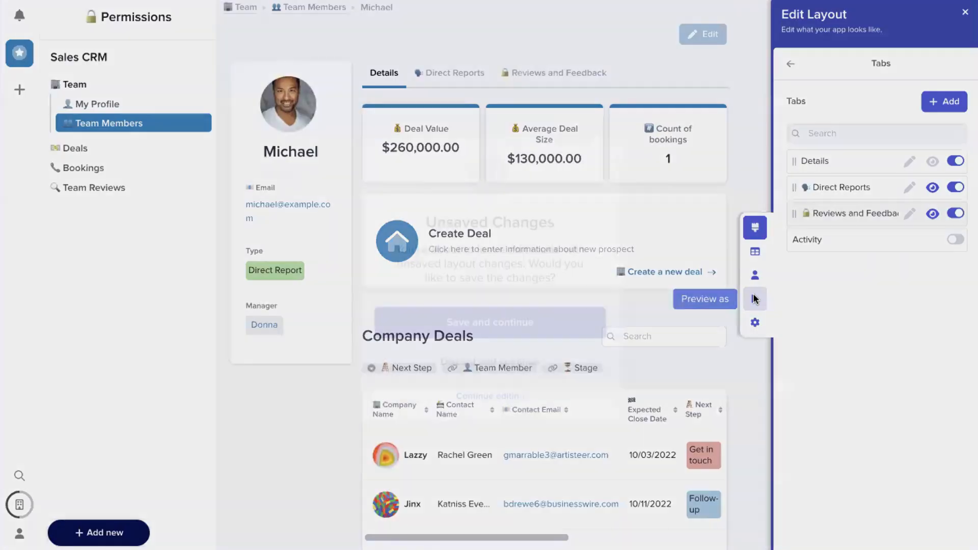
left_click(537, 316)
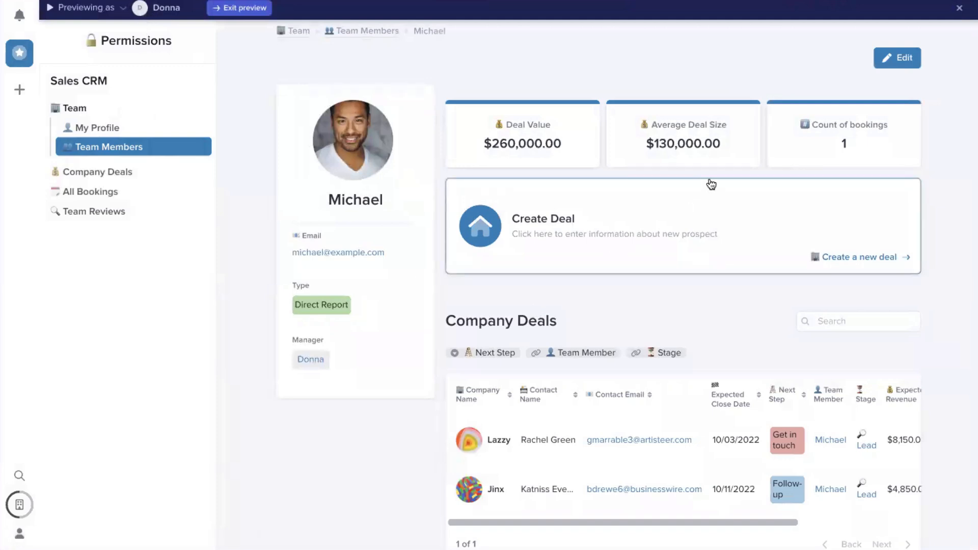
mouse_move(1, 193)
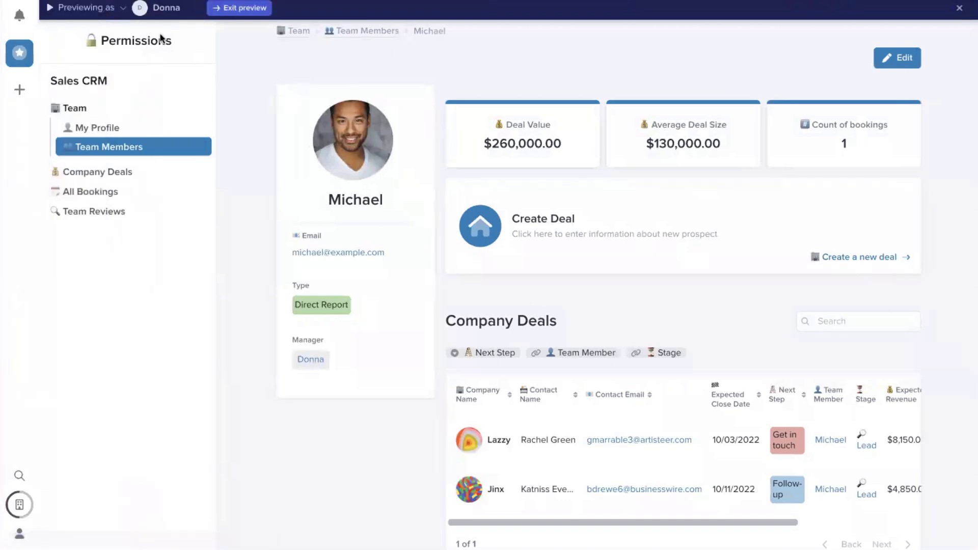
left_click(135, 17)
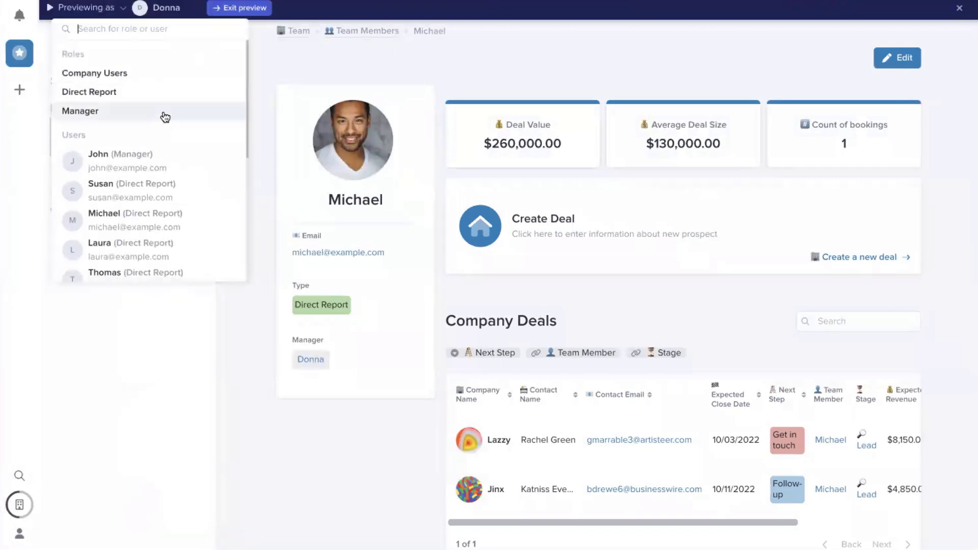
scroll(159, 148, "down", 1)
left_click(131, 150)
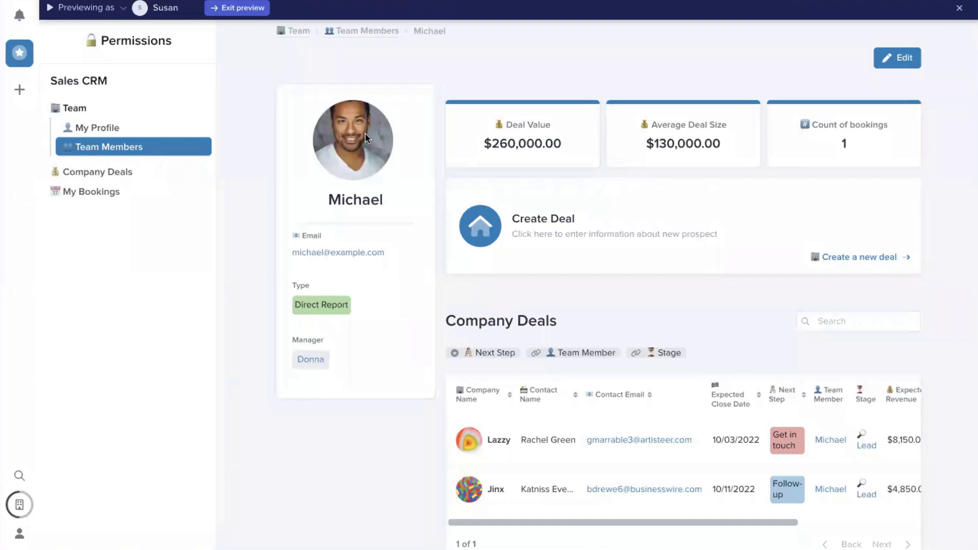
Check Reviews and Feedback on the previewed user's own profile, compare the tabs on another team member's profile, and exit the preview
left_click(85, 128)
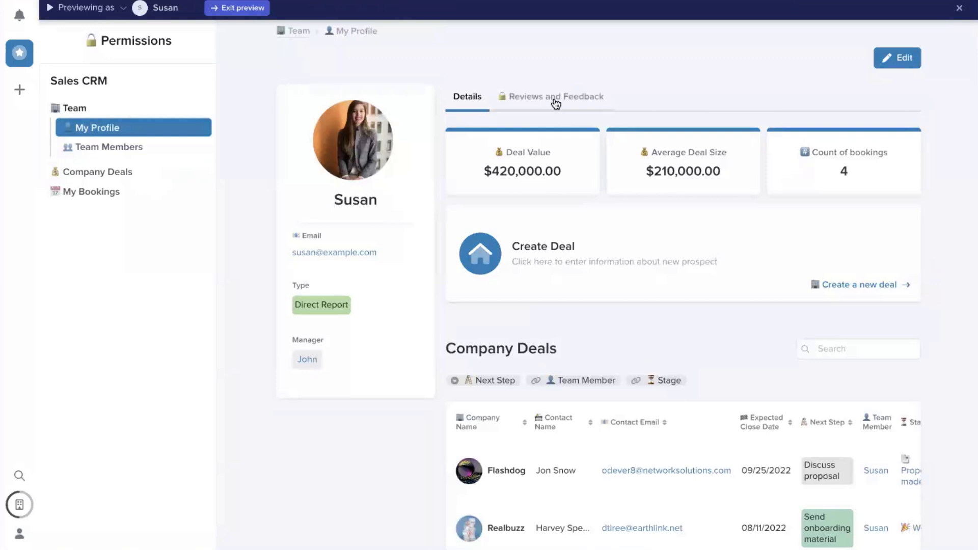
left_click(545, 101)
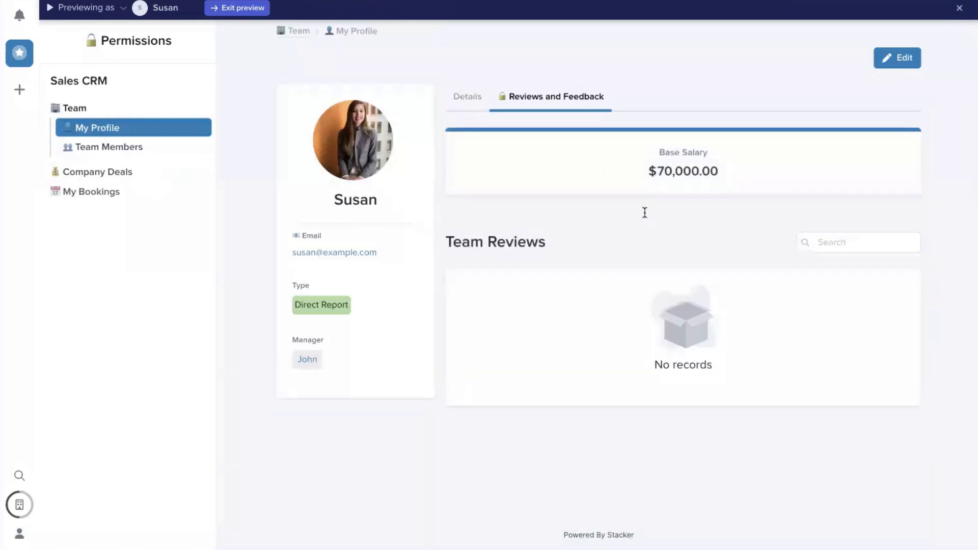
mouse_move(92, 192)
left_click(148, 147)
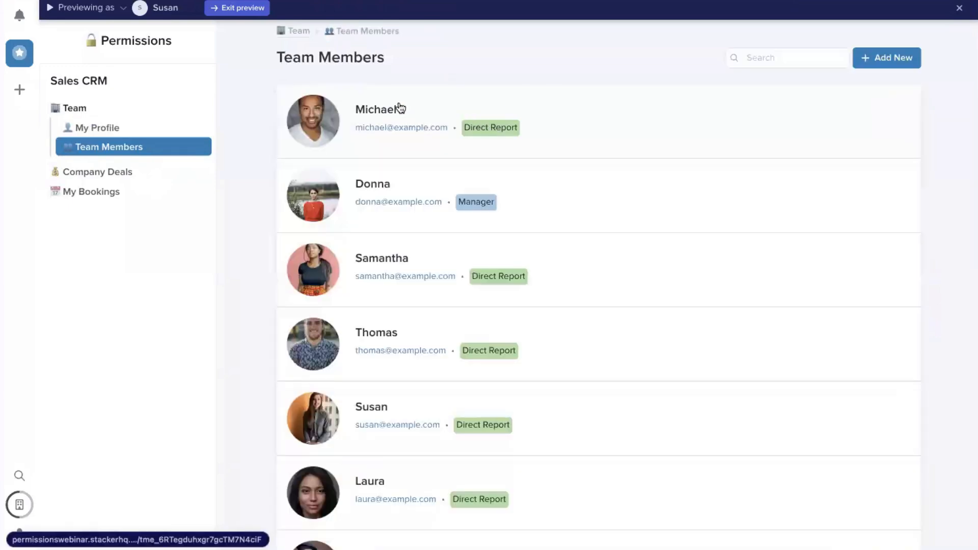
left_click(398, 107)
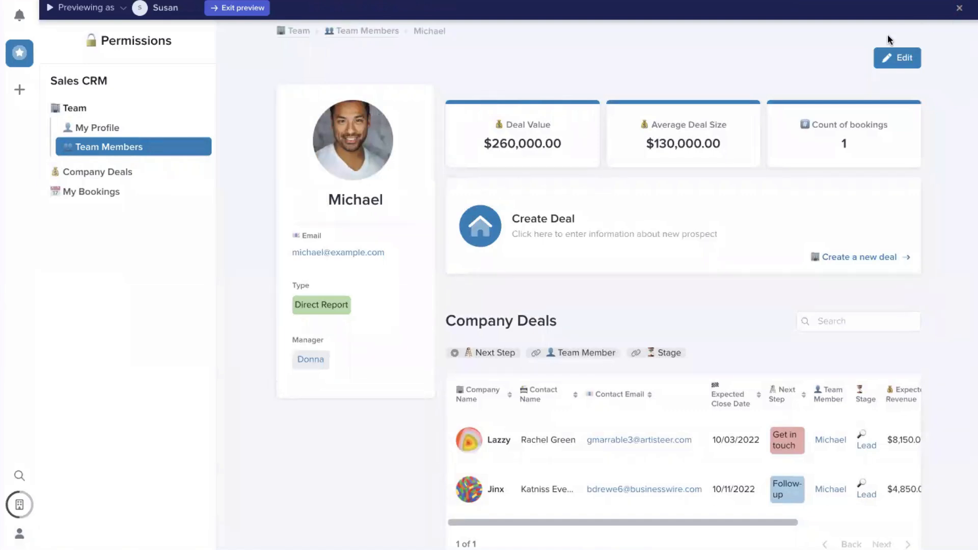
left_click(958, 11)
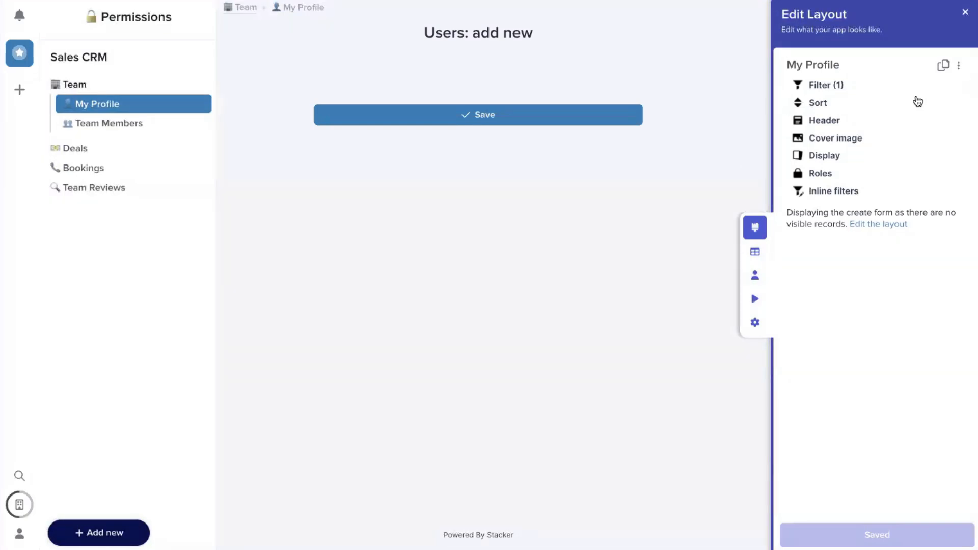
Preview the app as a user with the Company Users role
left_click(757, 299)
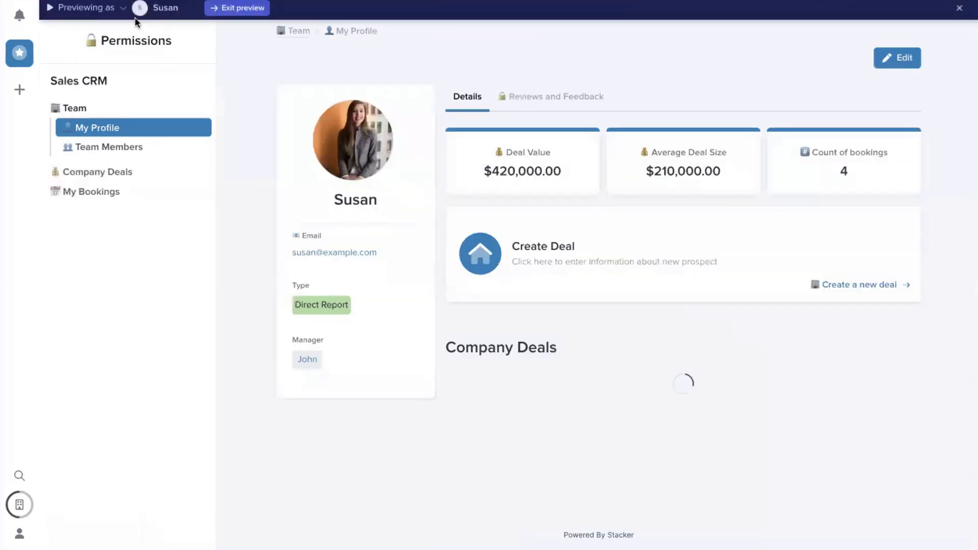
left_click(124, 9)
scroll(173, 221, "down", 5)
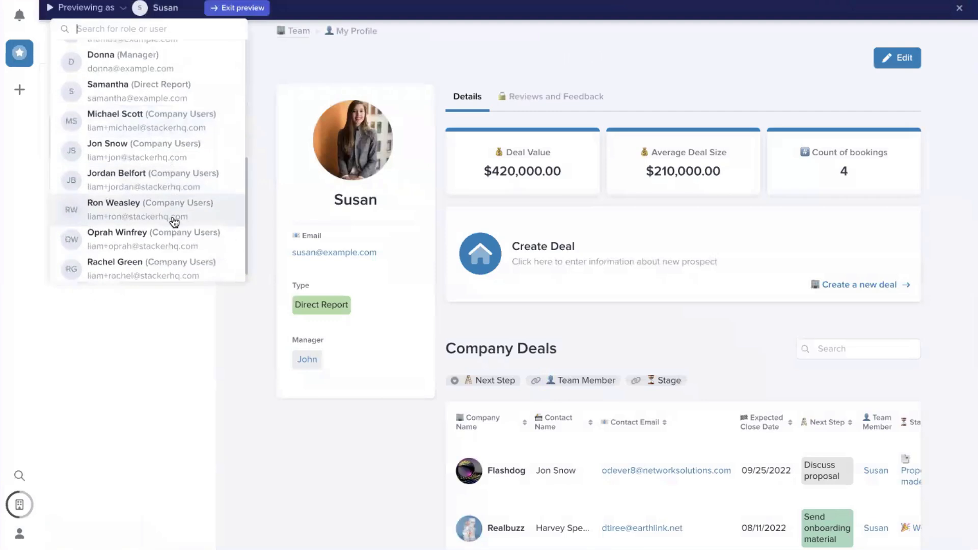
left_click(209, 176)
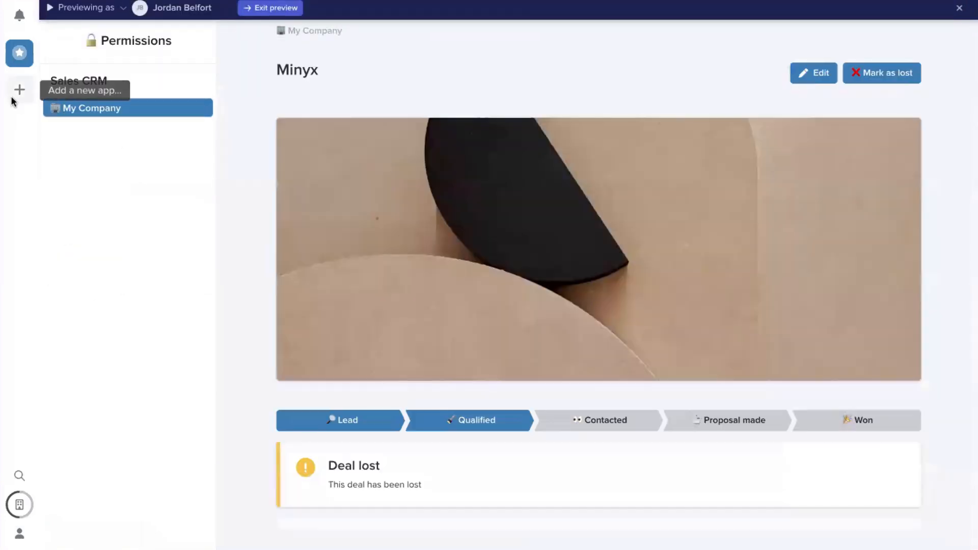
Examine the My Company page's action buttons, deal stages, account manager, company people and bookings, and exit the preview
scroll(413, 221, "down", 2)
scroll(413, 220, "up", 2)
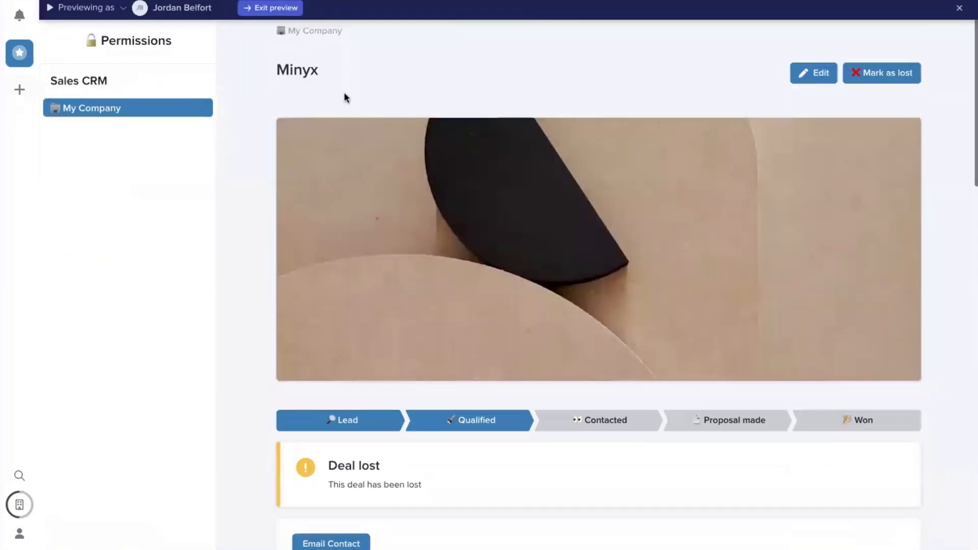
scroll(363, 226, "down", 2)
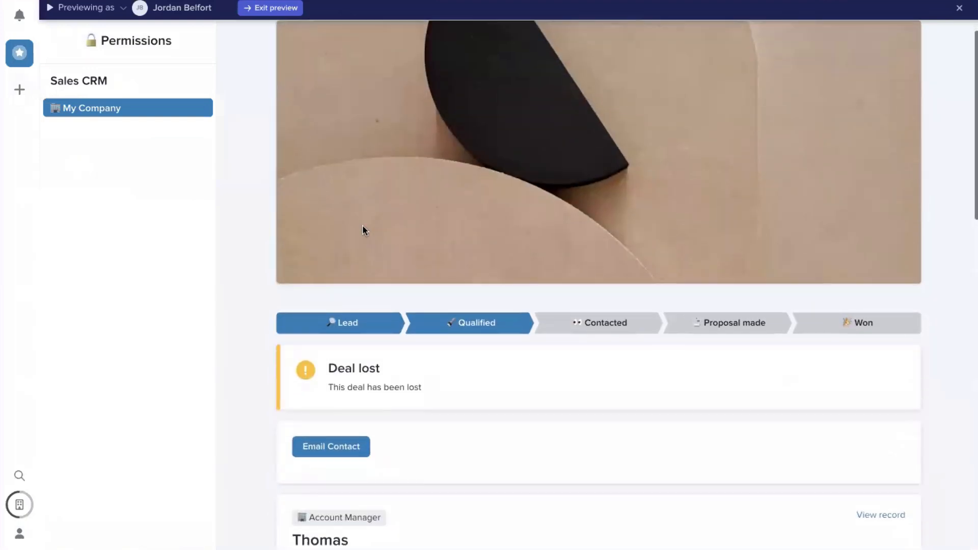
scroll(362, 229, "up", 2)
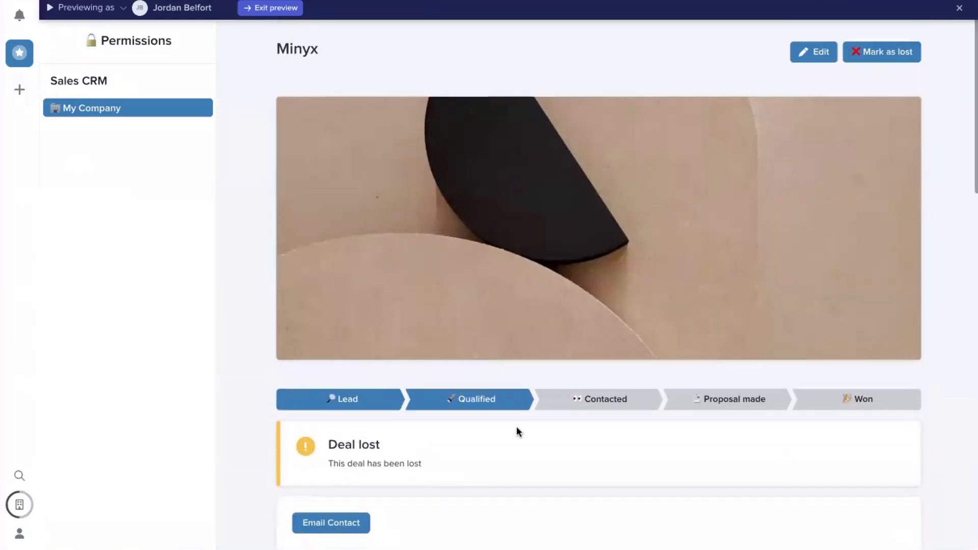
scroll(516, 426, "down", 2)
scroll(430, 313, "down", 2)
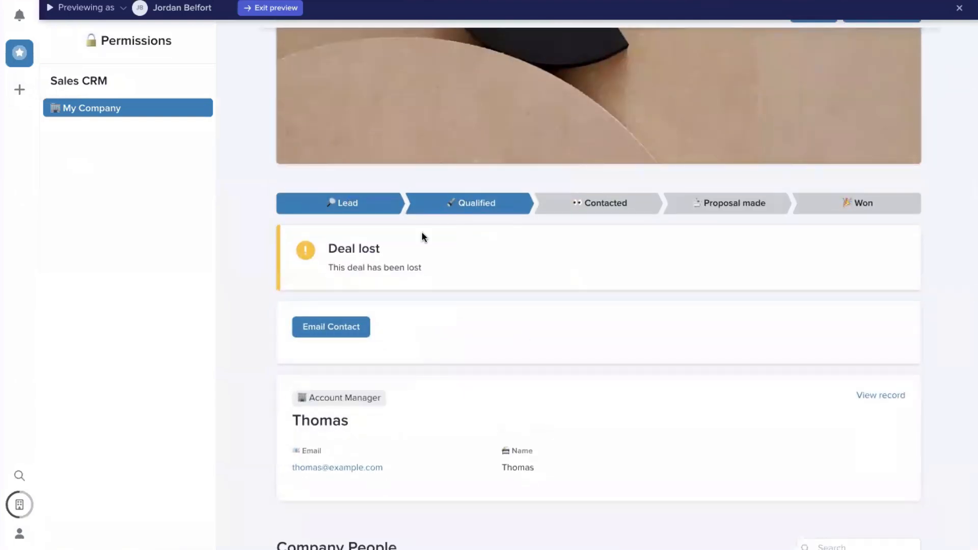
scroll(326, 230, "down", 2)
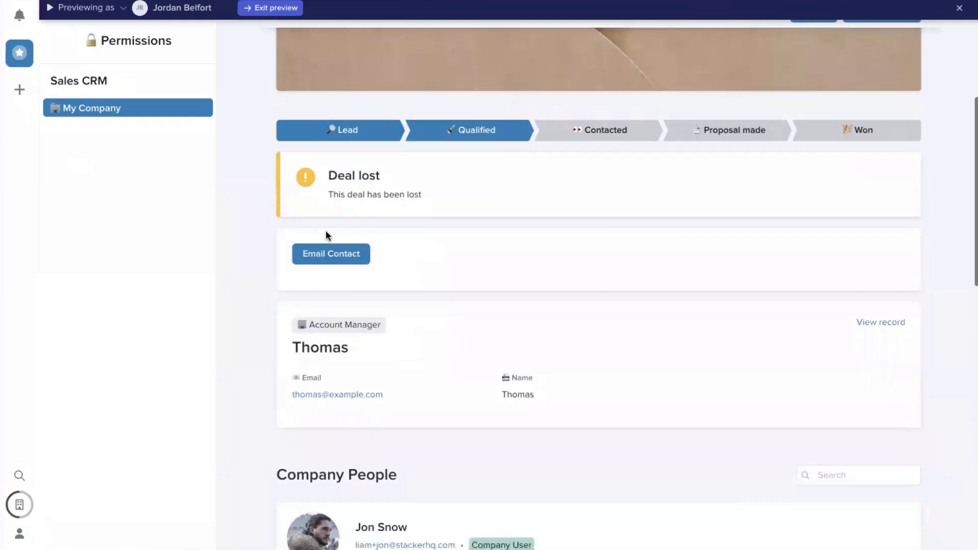
scroll(360, 459, "down", 4)
scroll(359, 463, "down", 6)
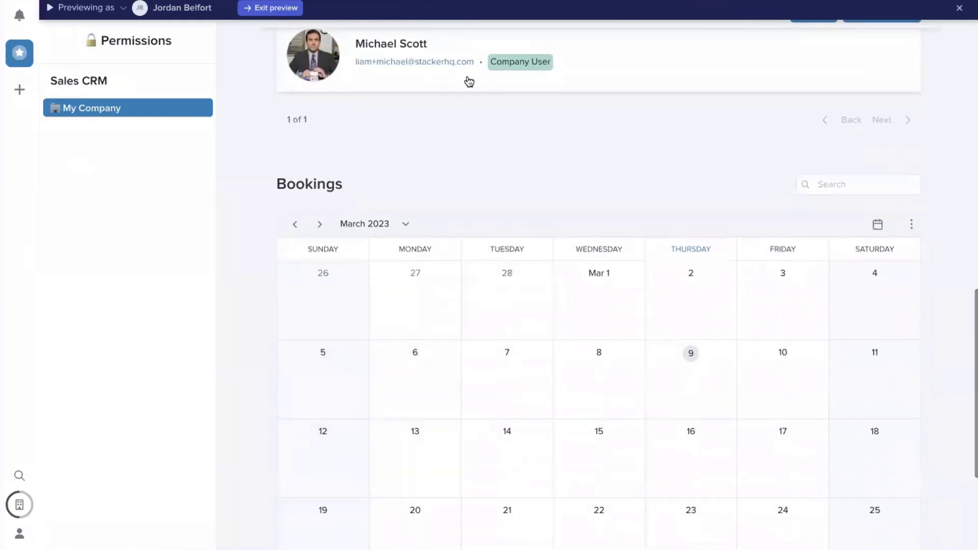
scroll(466, 81, "up", 15)
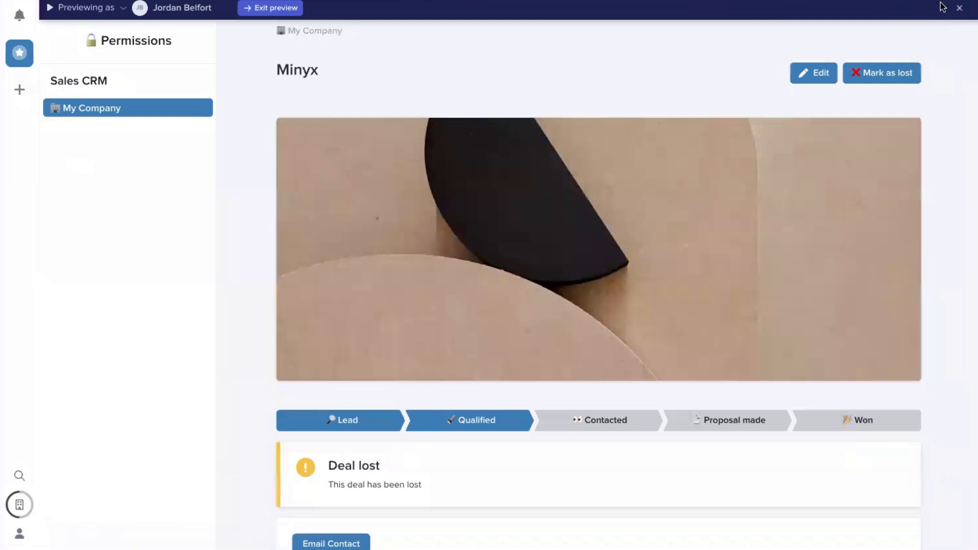
left_click(959, 10)
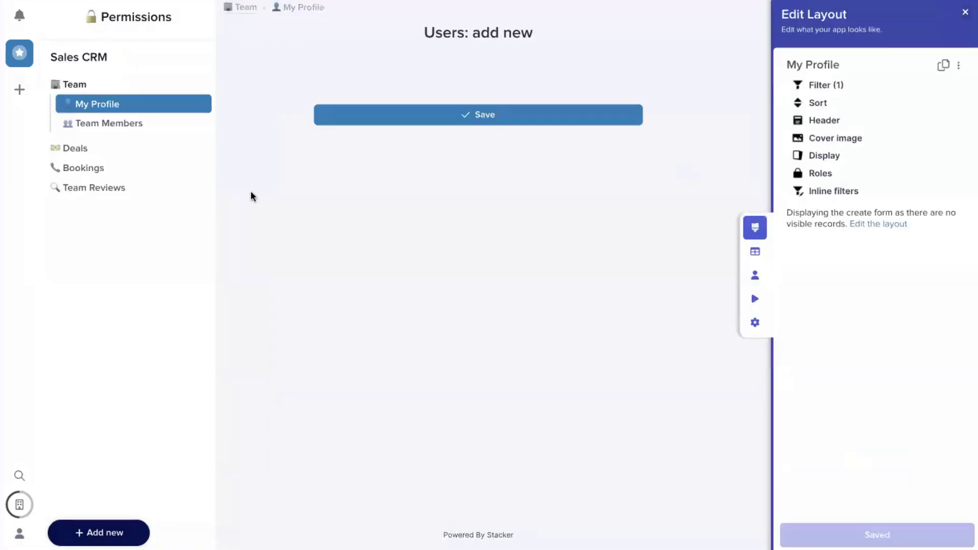
Open the page button settings in the detail layout of the My Company record under Deals
left_click(78, 149)
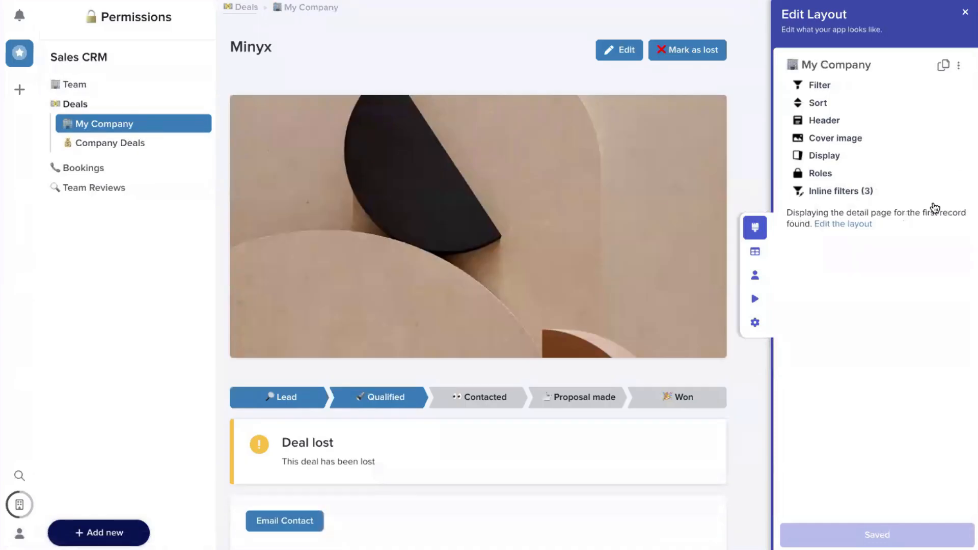
left_click(863, 225)
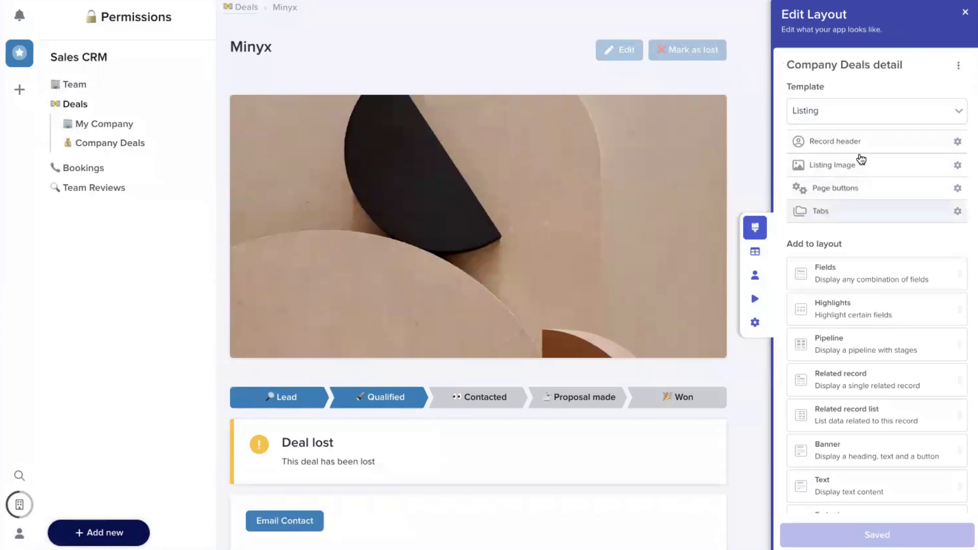
left_click(851, 188)
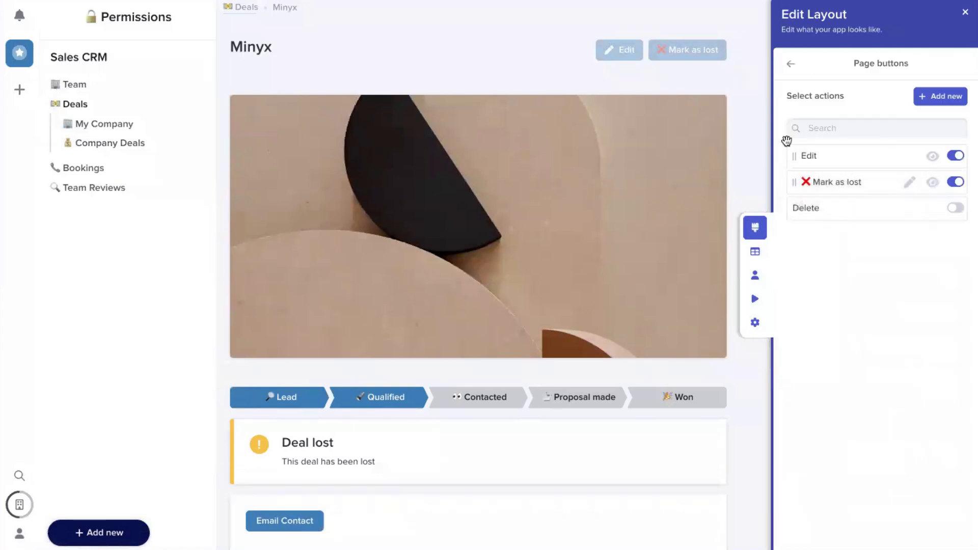
Add a visibility condition to the Mark as lost button where User Role is not Company Users, and save it
left_click(932, 183)
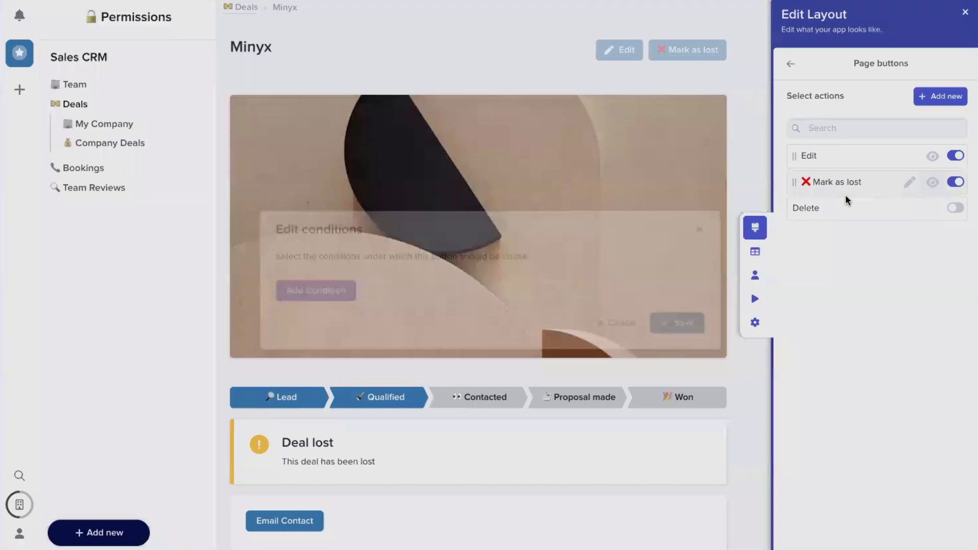
left_click(329, 283)
left_click(339, 284)
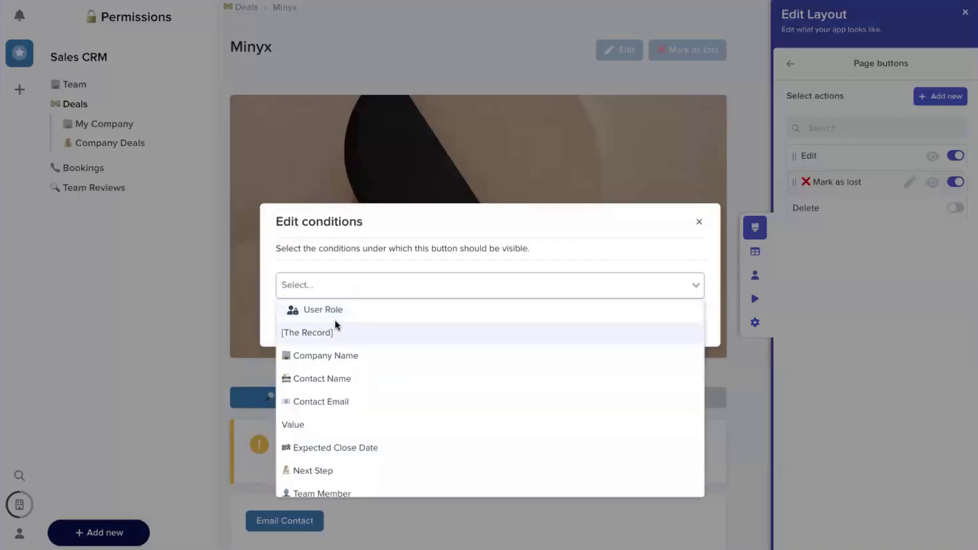
left_click(331, 310)
left_click(478, 265)
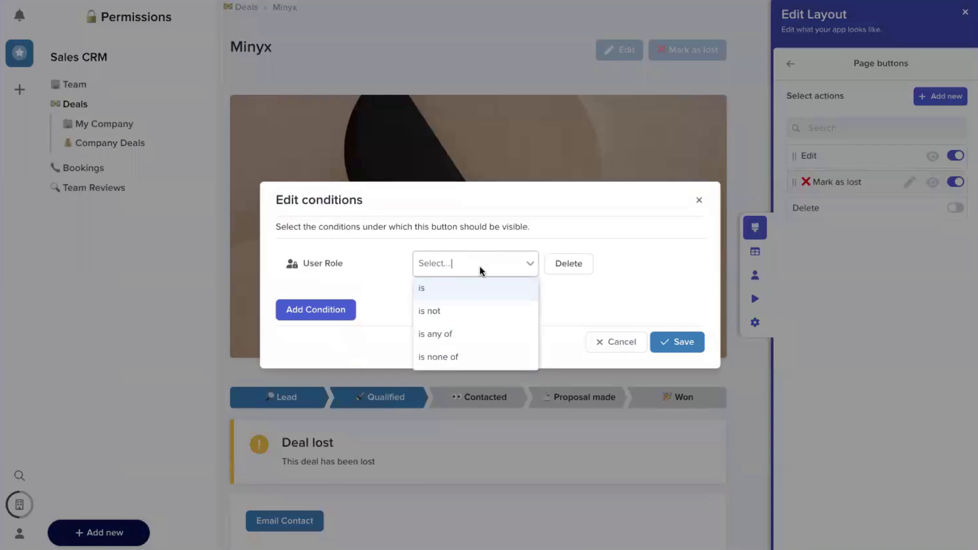
left_click(460, 310)
left_click(594, 271)
left_click(592, 289)
left_click(685, 342)
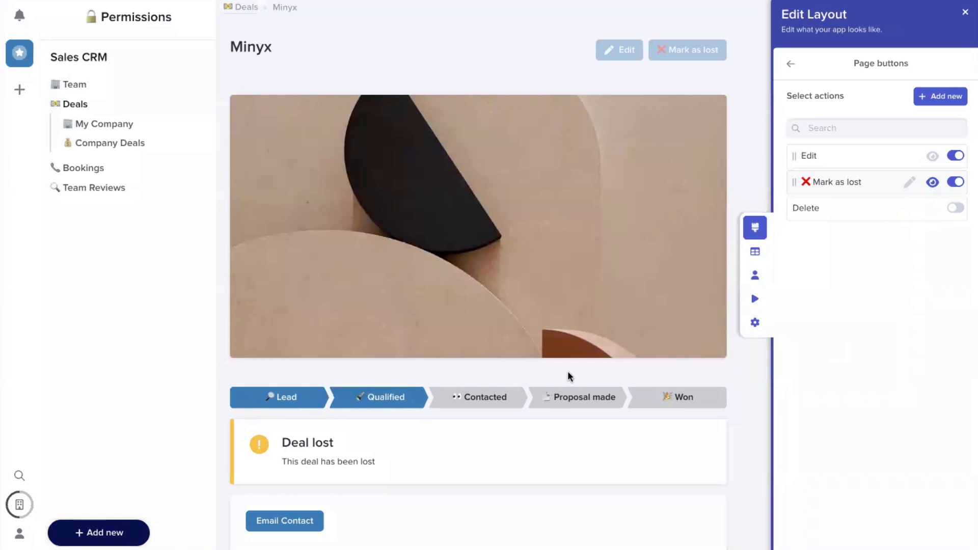
Add a visibility condition to the stage pipeline on the company detail layout where User Role is not Company Users
scroll(367, 289, "down", 2)
left_click(377, 286)
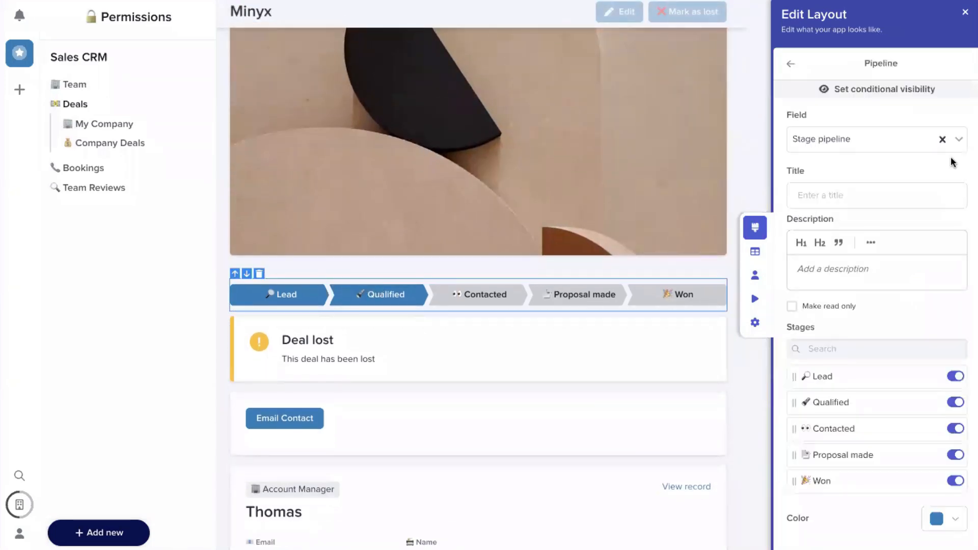
left_click(861, 91)
left_click(808, 178)
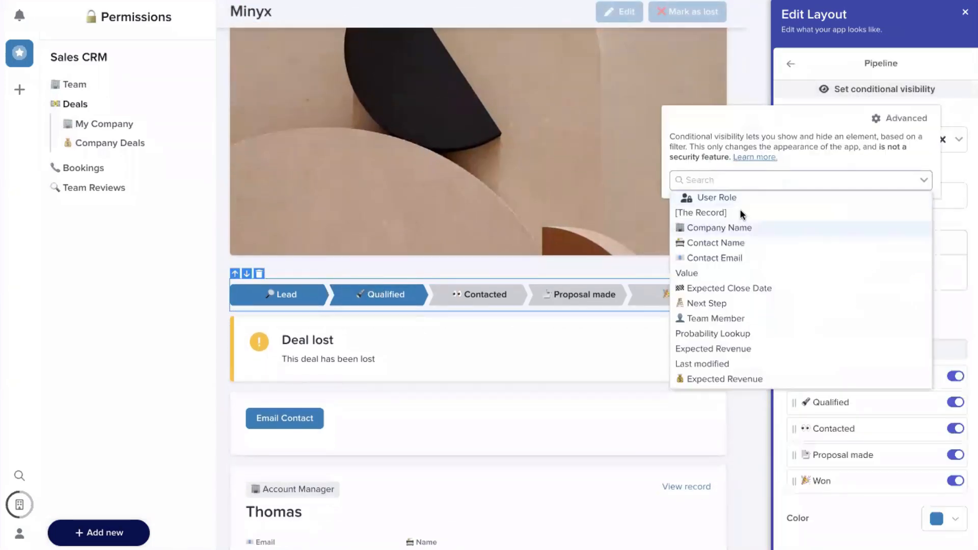
left_click(741, 200)
left_click(743, 222)
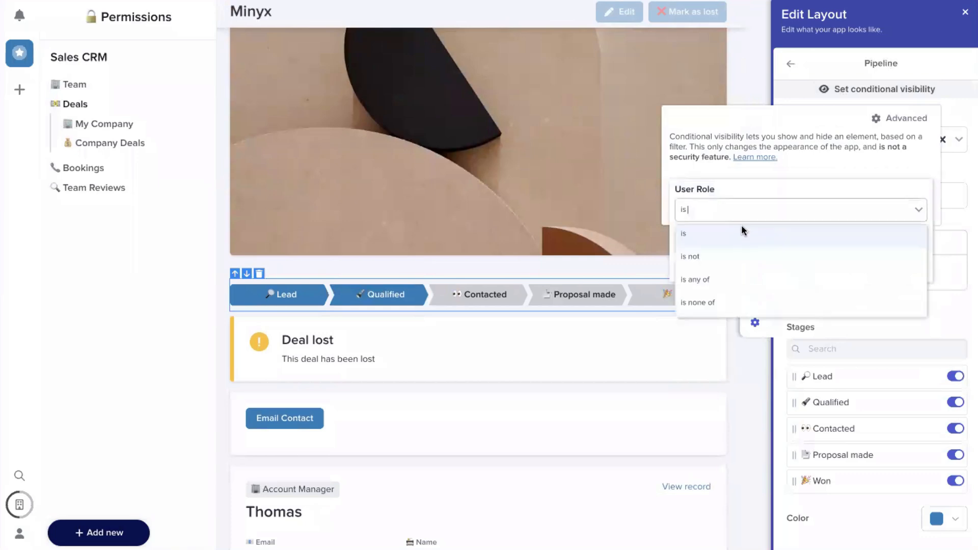
left_click(725, 258)
left_click(731, 235)
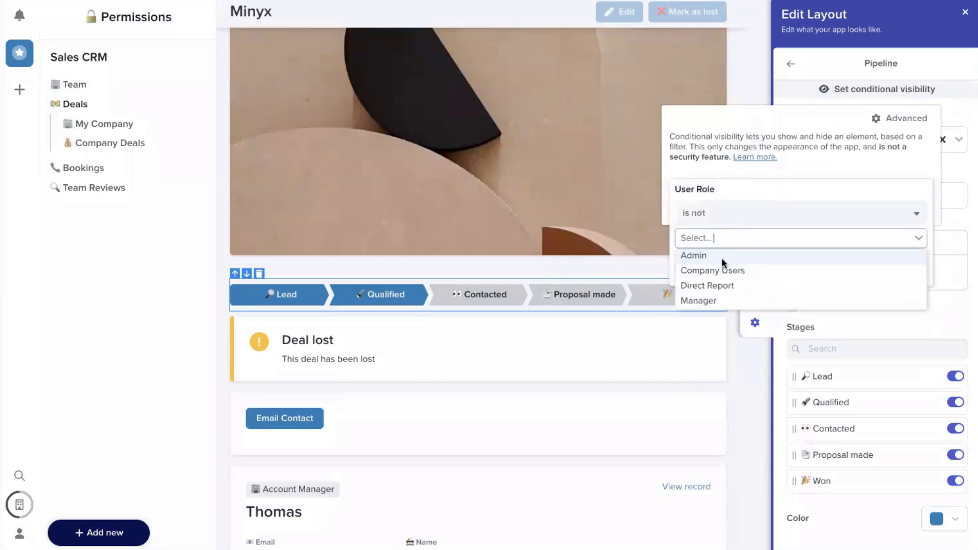
left_click(728, 270)
left_click(791, 269)
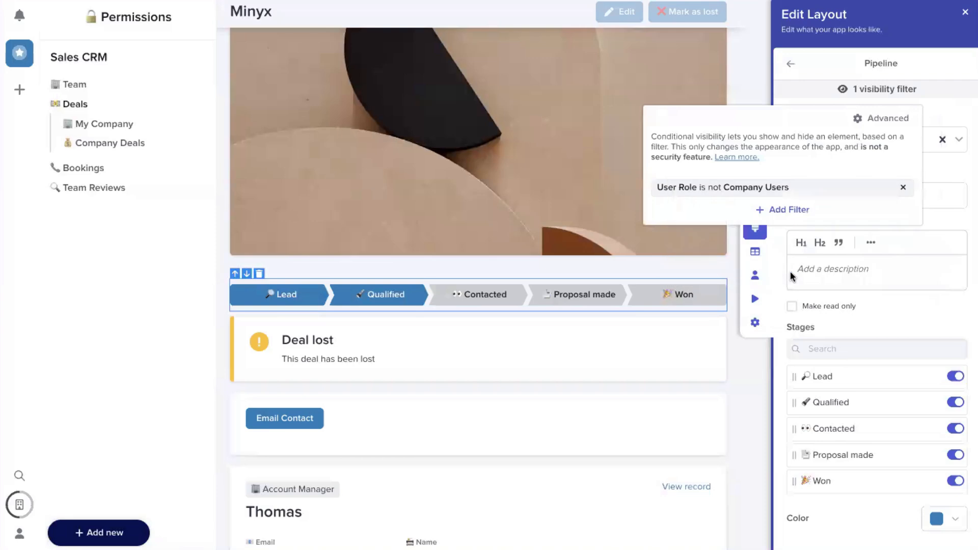
left_click(906, 38)
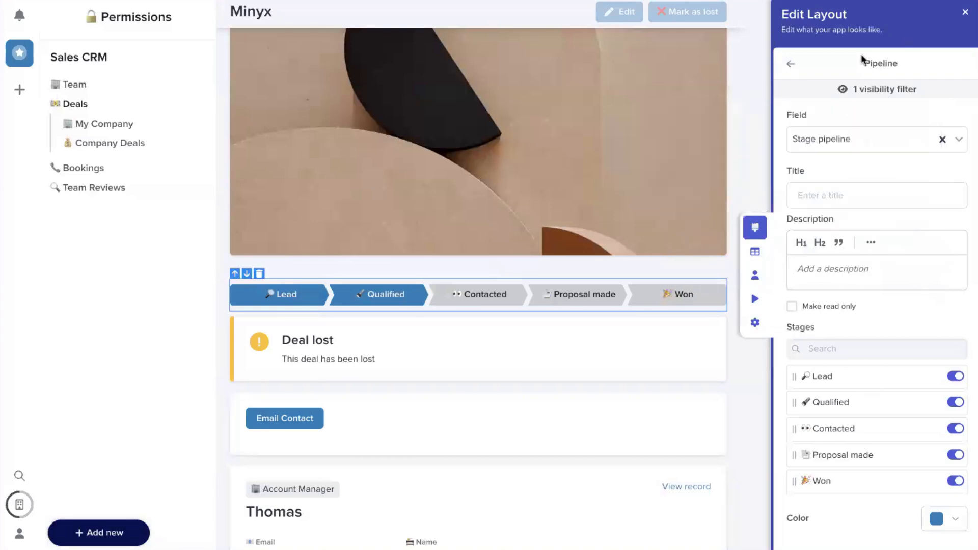
Save the layout changes and preview the My Company page as a company user, checking its buttons and deal stages
left_click(754, 298)
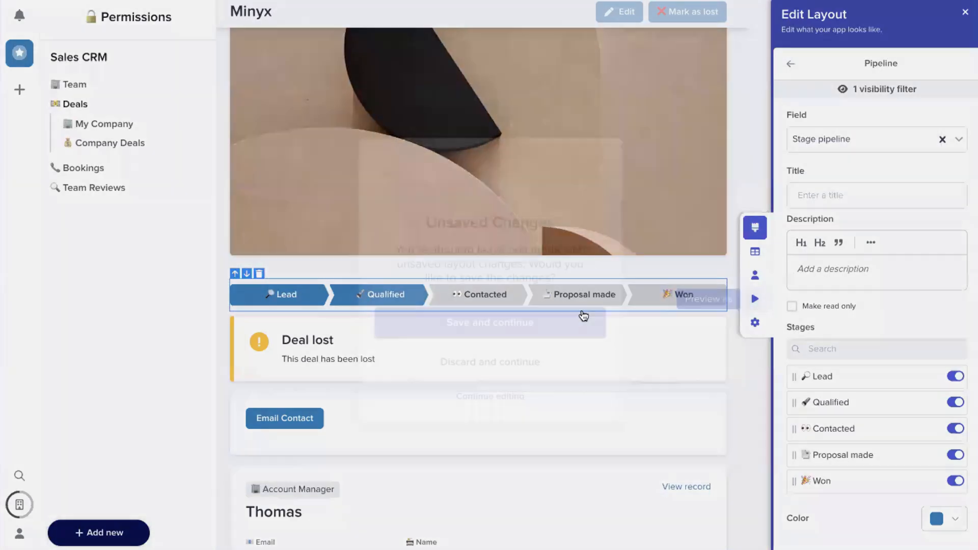
left_click(479, 318)
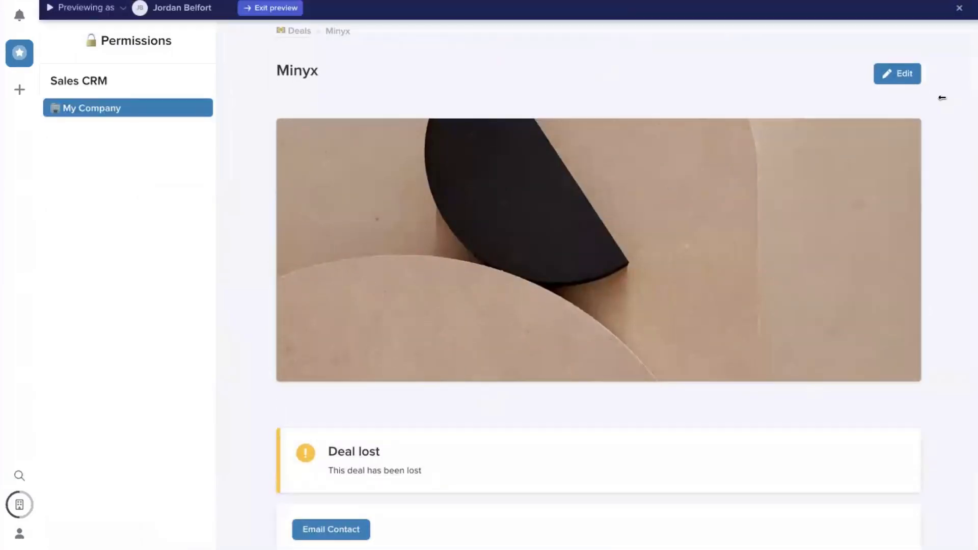
scroll(722, 290, "down", 2)
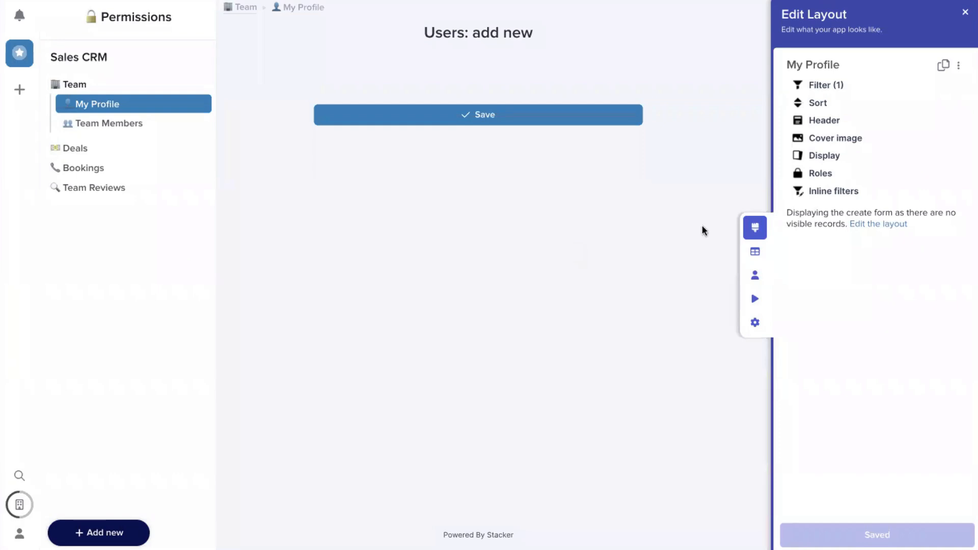
Look over the Users table in the app's data and close it
left_click(754, 253)
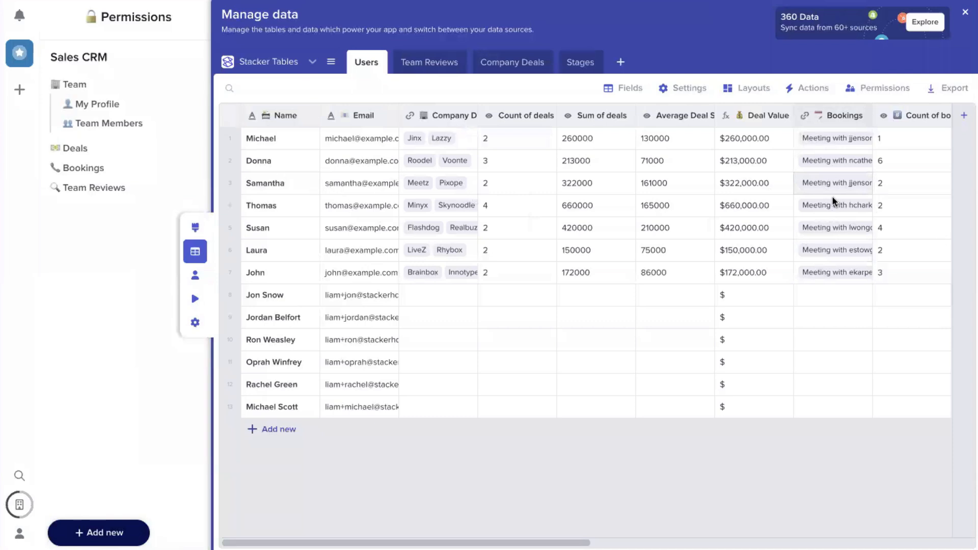
left_click(962, 23)
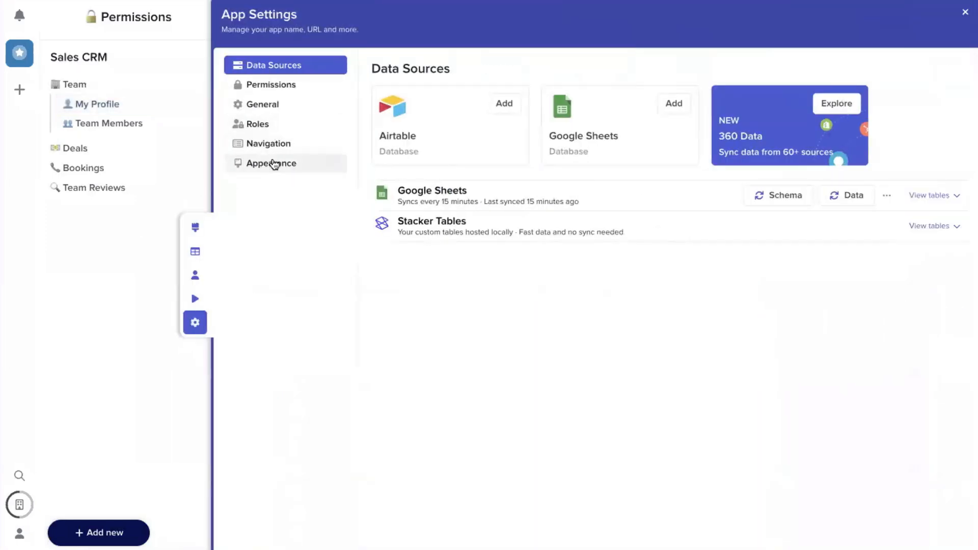
Open the Company Deals table's permission in the app settings and rename it Direct Report Permissions
left_click(263, 85)
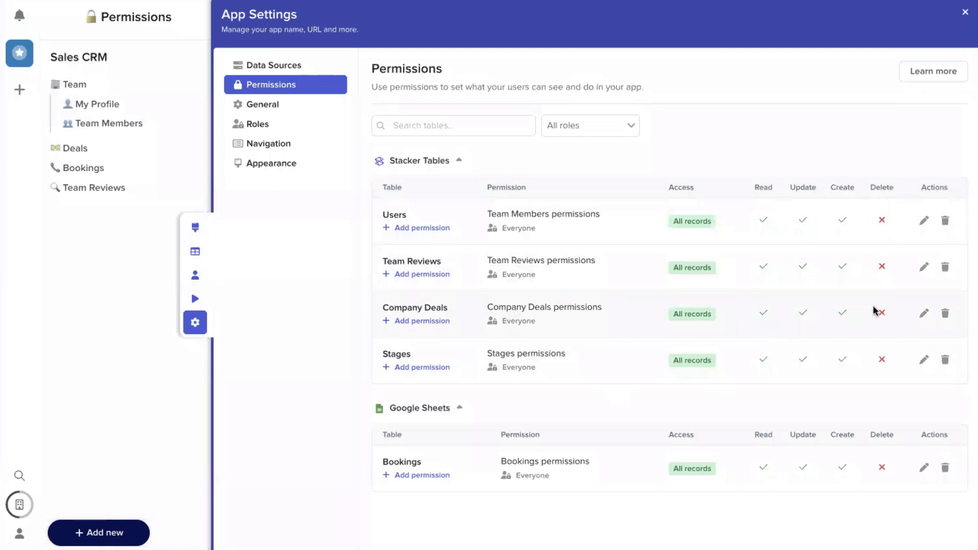
left_click(923, 314)
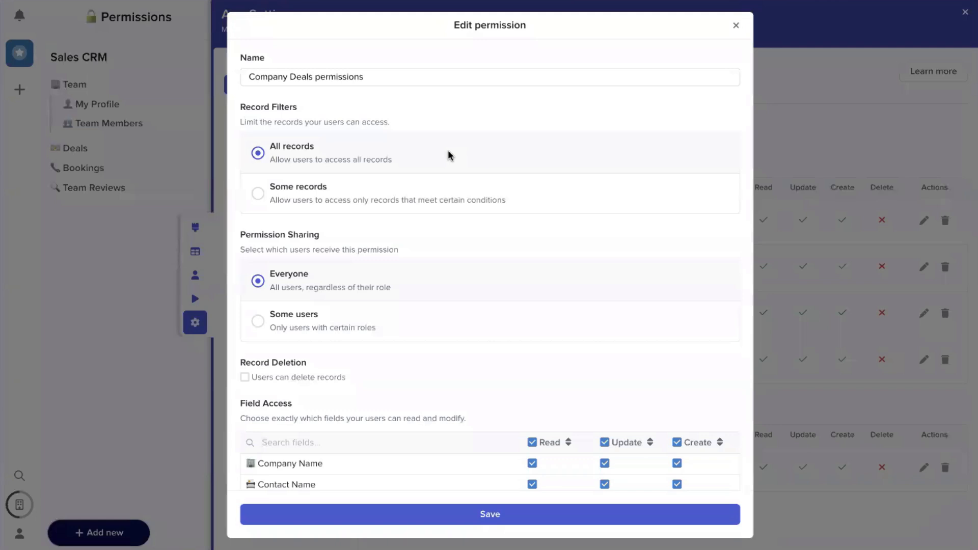
left_click(367, 75)
key("ctrl+a")
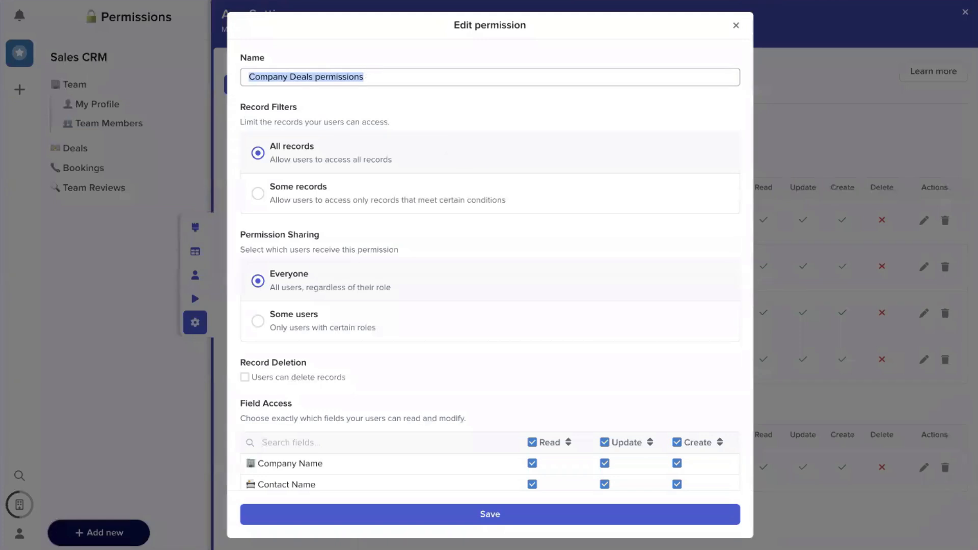
type("Direct Re")
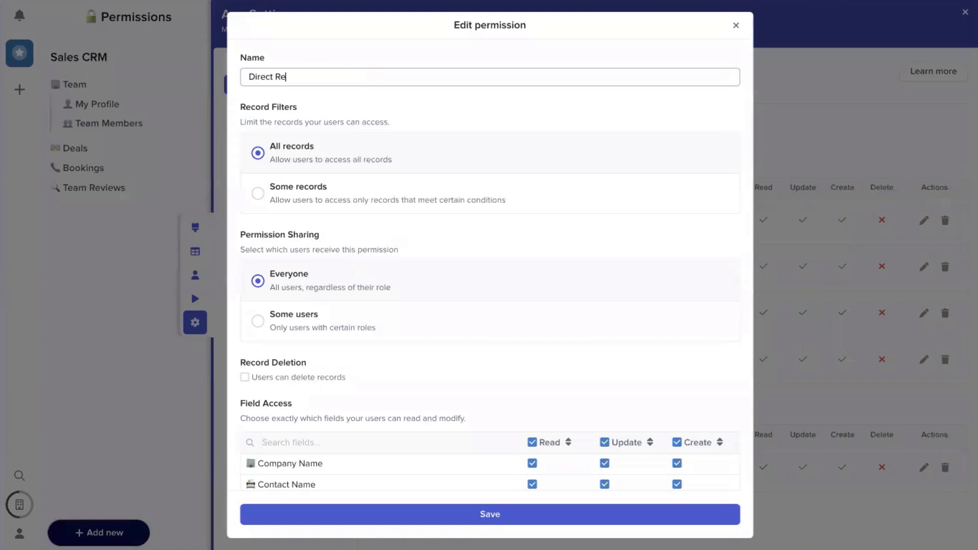
type("port Permissions")
Limit the permission to some records with an ownership filter where the record matches the user's Team Members Profile → Company Deals
left_click(357, 205)
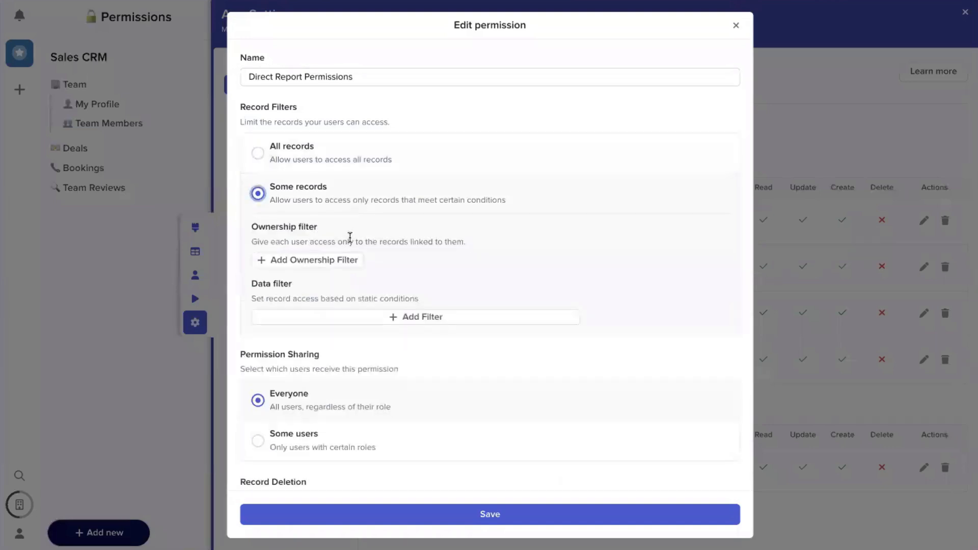
left_click(322, 263)
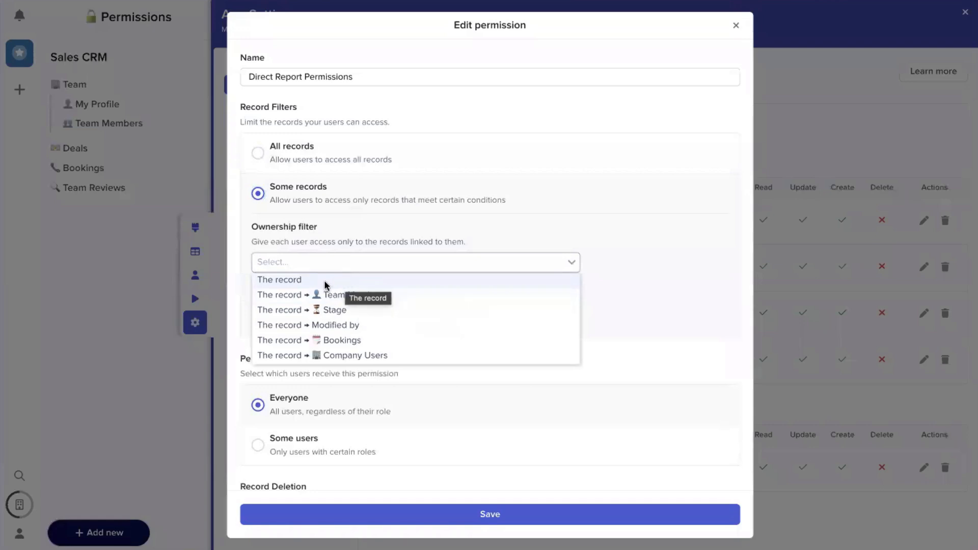
left_click(286, 279)
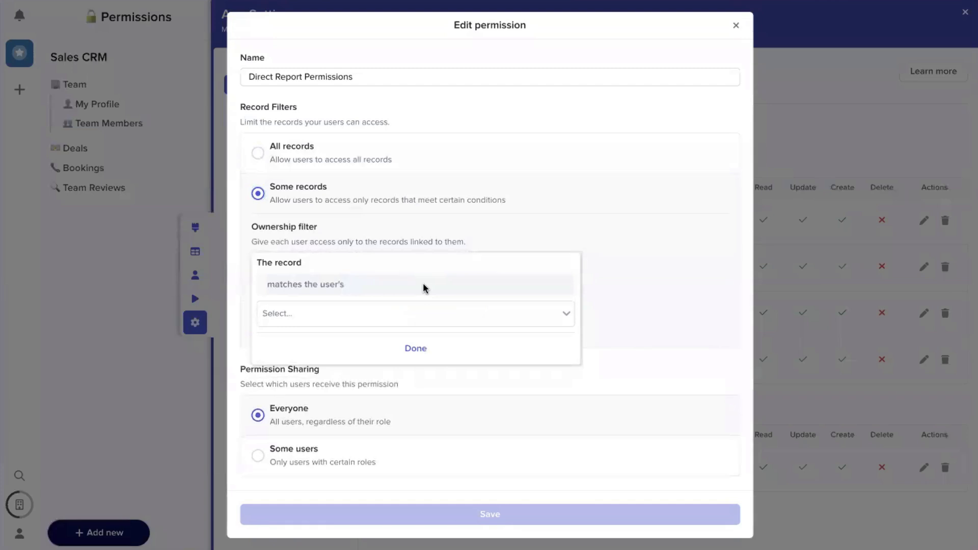
left_click(371, 317)
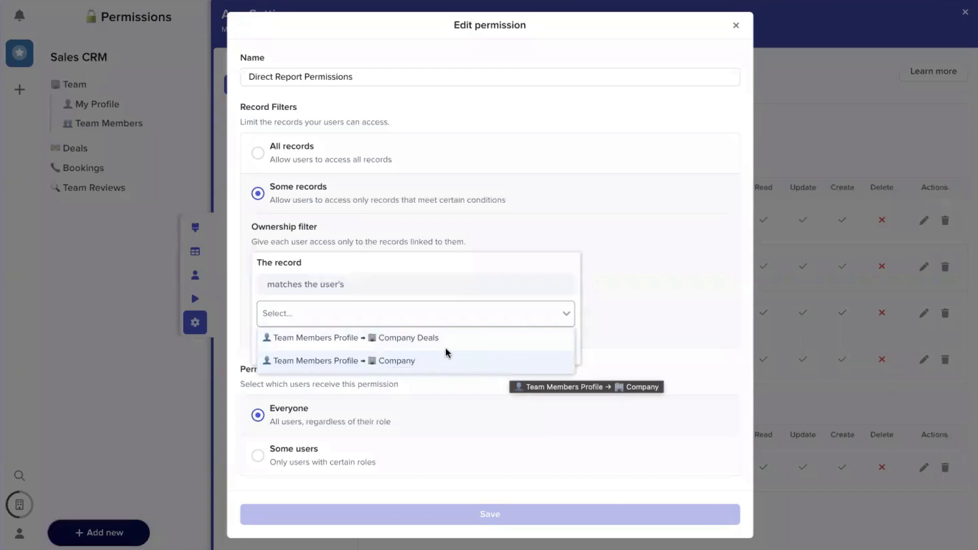
left_click(424, 338)
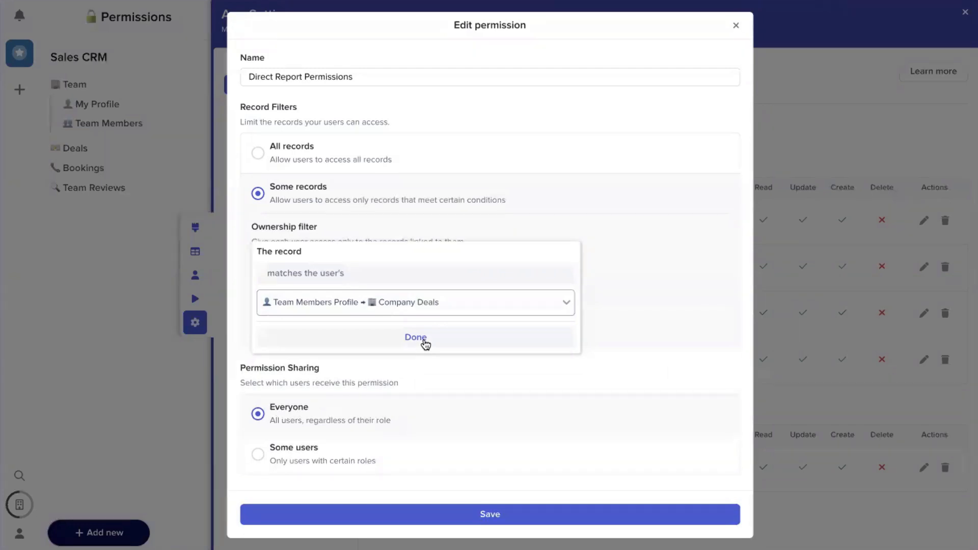
left_click(452, 344)
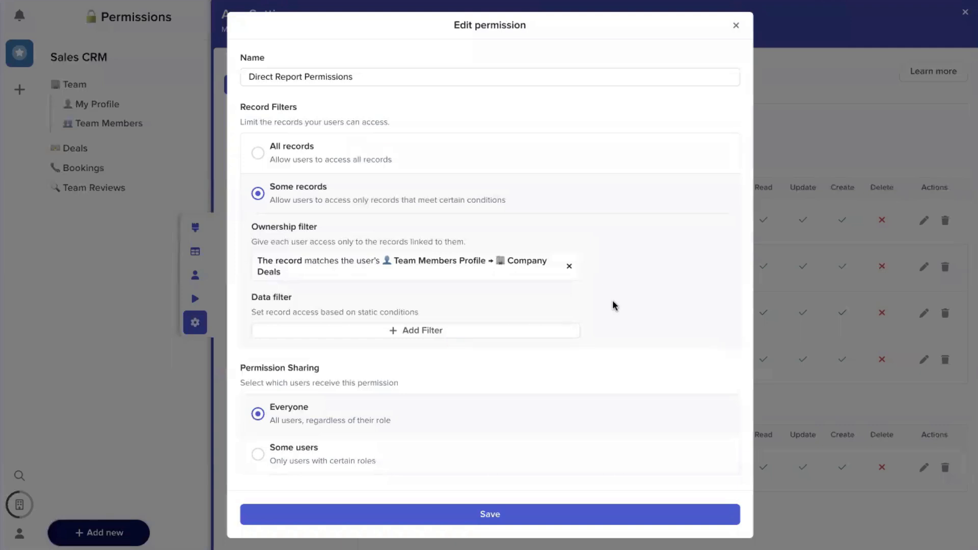
Share the permission only with users in the Direct Report role and save it
scroll(594, 311, "down", 1)
scroll(594, 313, "down", 1)
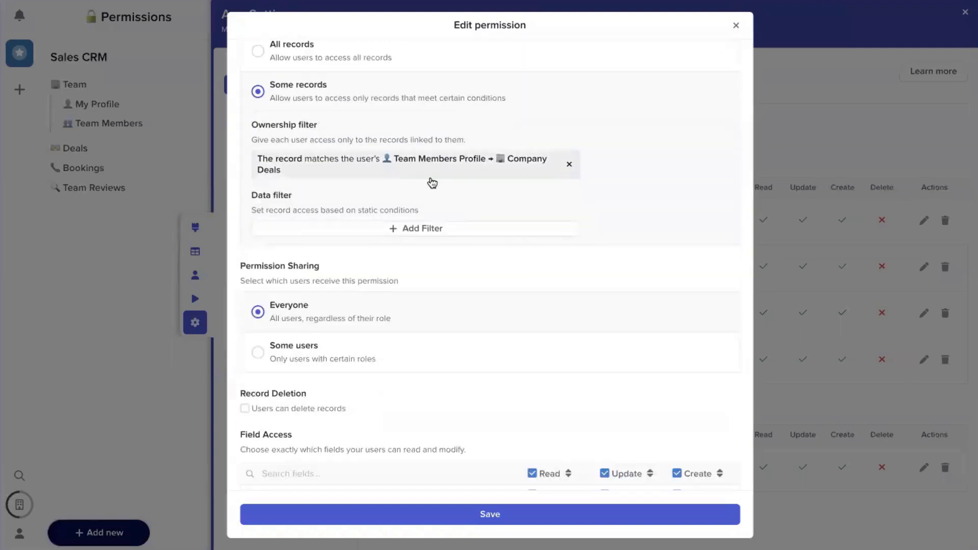
scroll(315, 222, "down", 1)
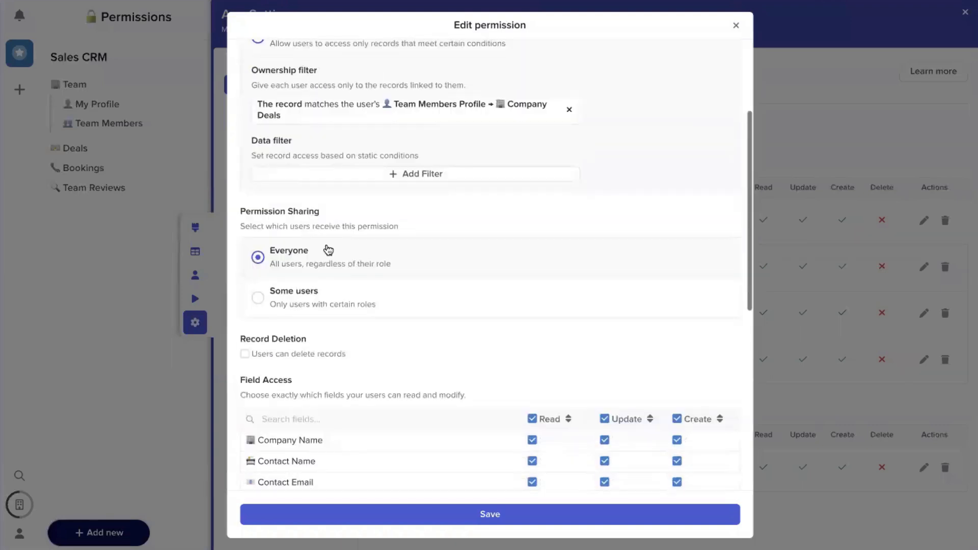
left_click_drag(242, 211, 372, 217)
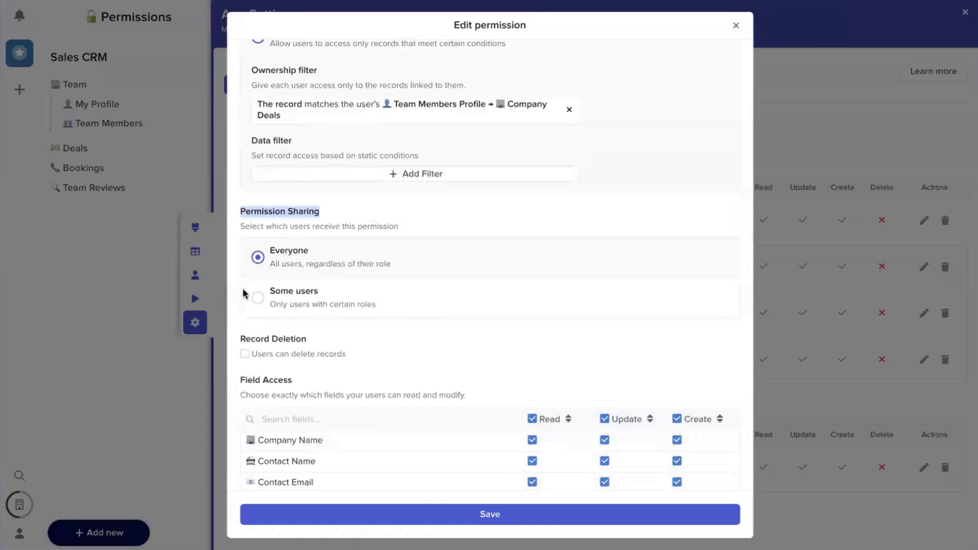
left_click(305, 298)
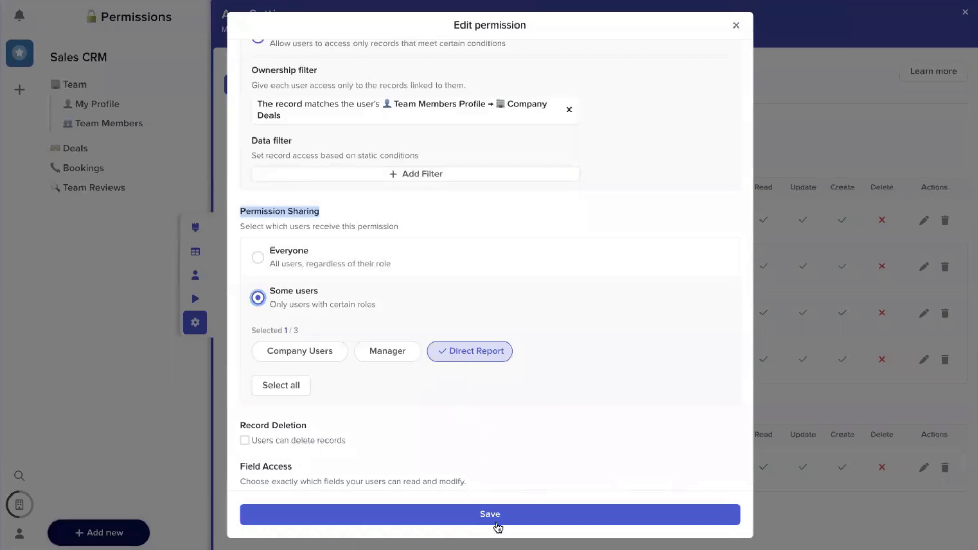
left_click(469, 520)
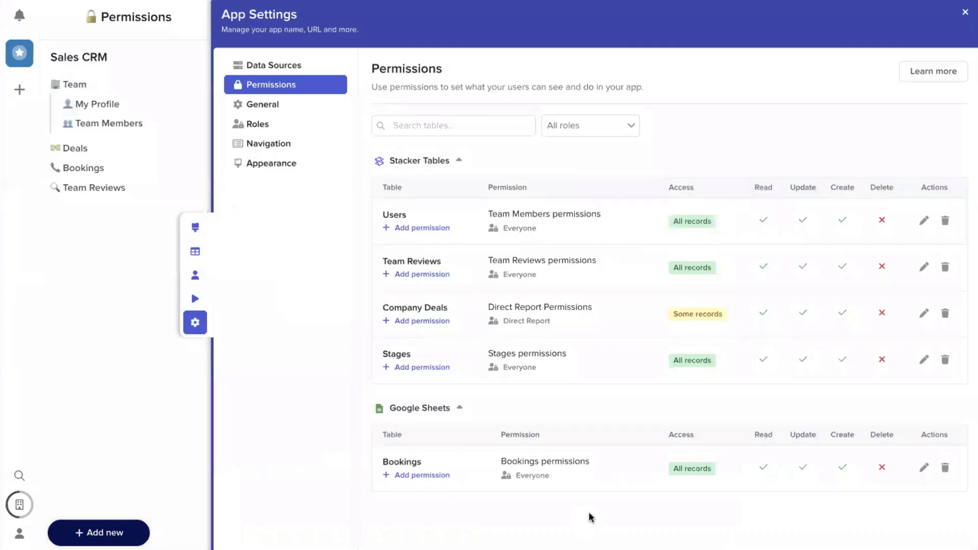
Preview the app as a company user and check whether the My Company records load
left_click(195, 295)
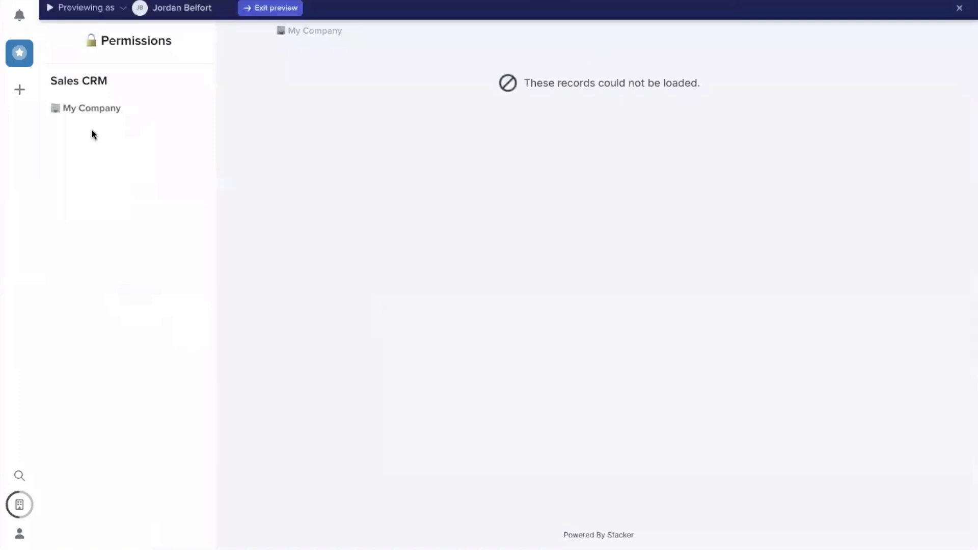
left_click(109, 107)
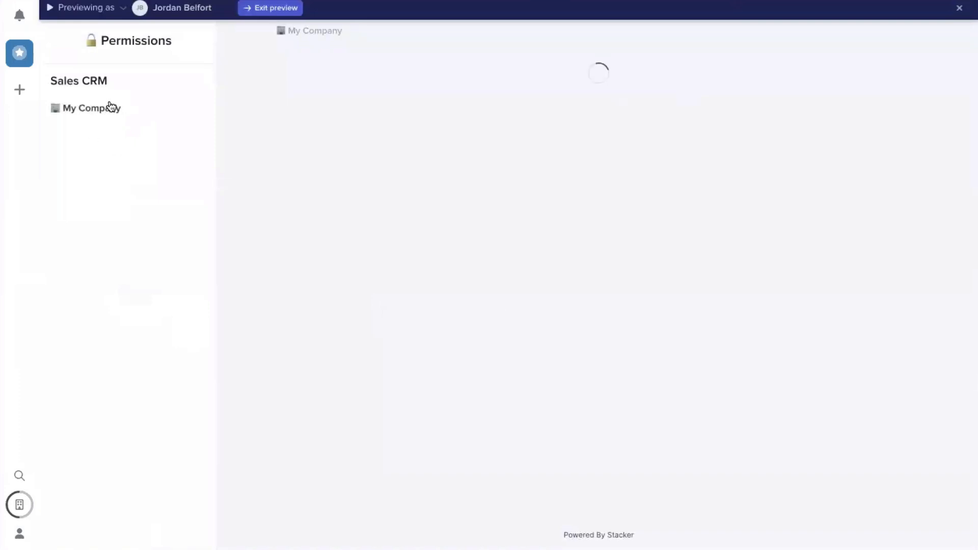
Compare the Company Deals list as two different users with the Direct Report role, and exit the preview
left_click(151, 13)
scroll(122, 176, "down", 2)
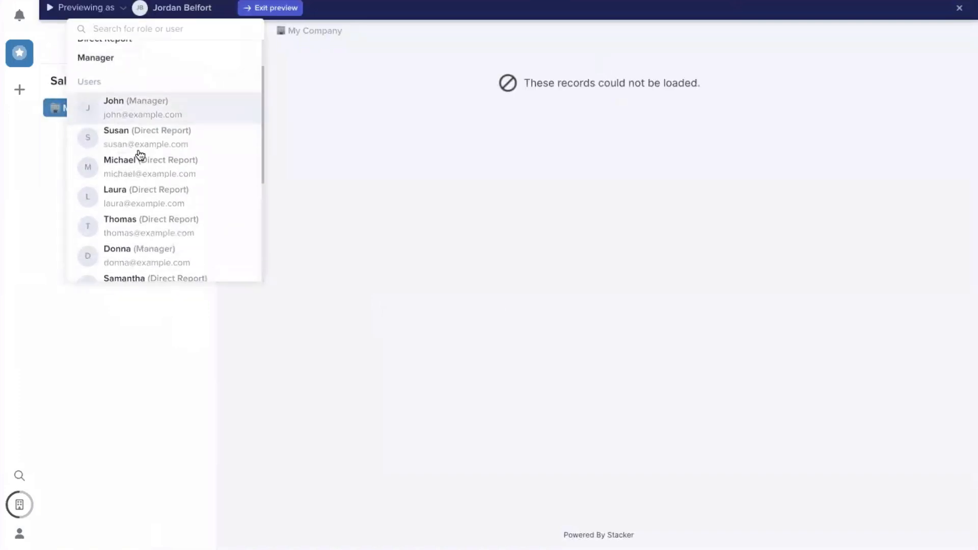
left_click(155, 146)
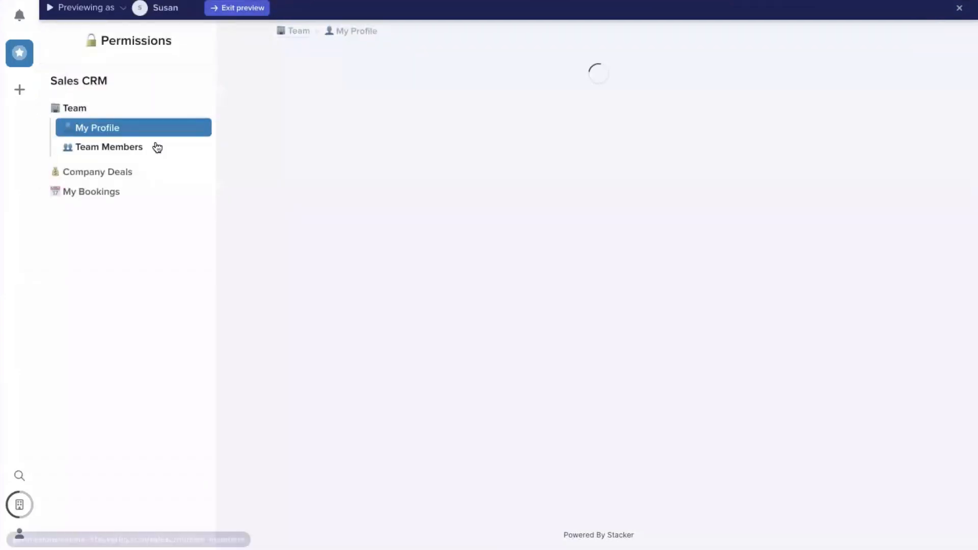
left_click(116, 174)
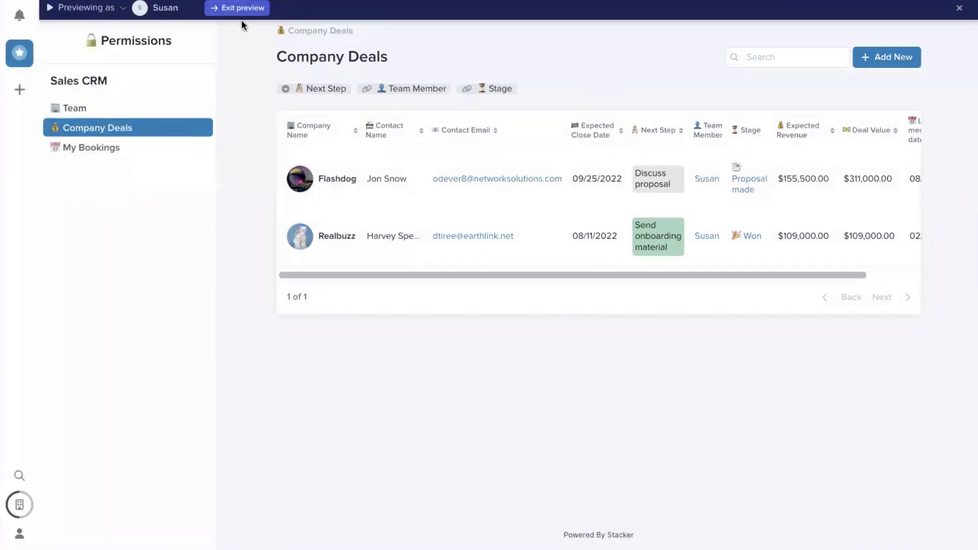
left_click(153, 9)
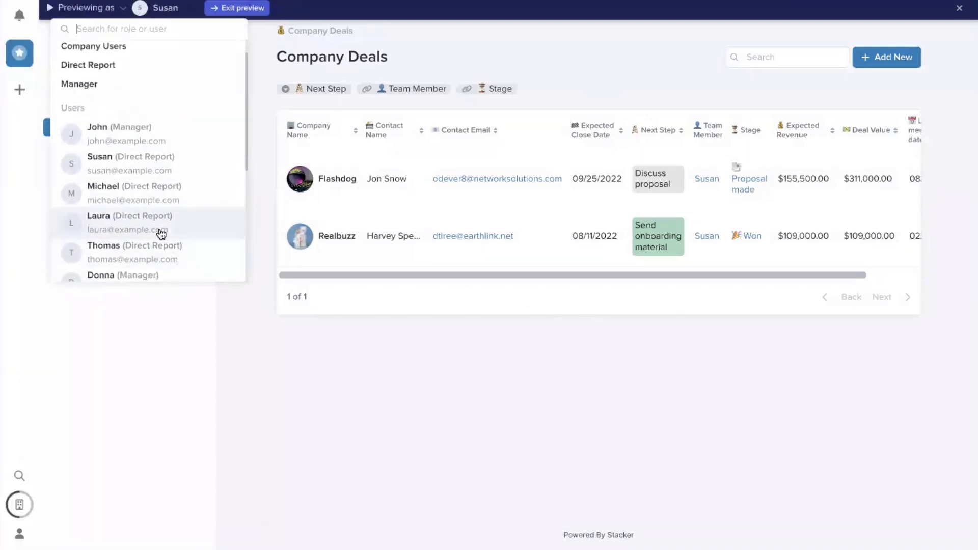
left_click(161, 233)
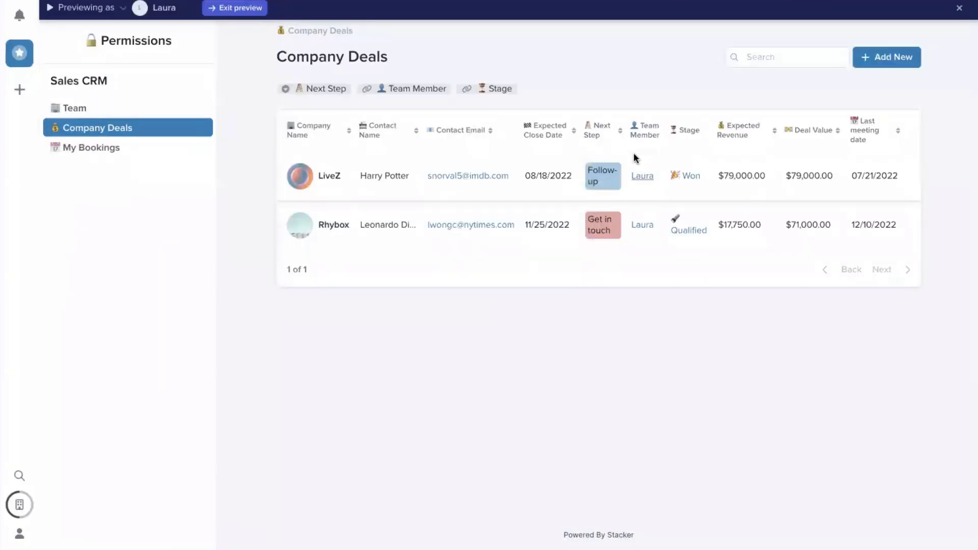
left_click(958, 9)
Add a Company Deals permission with access to all records, shared only with users in the Manager role, and save it
left_click(962, 322)
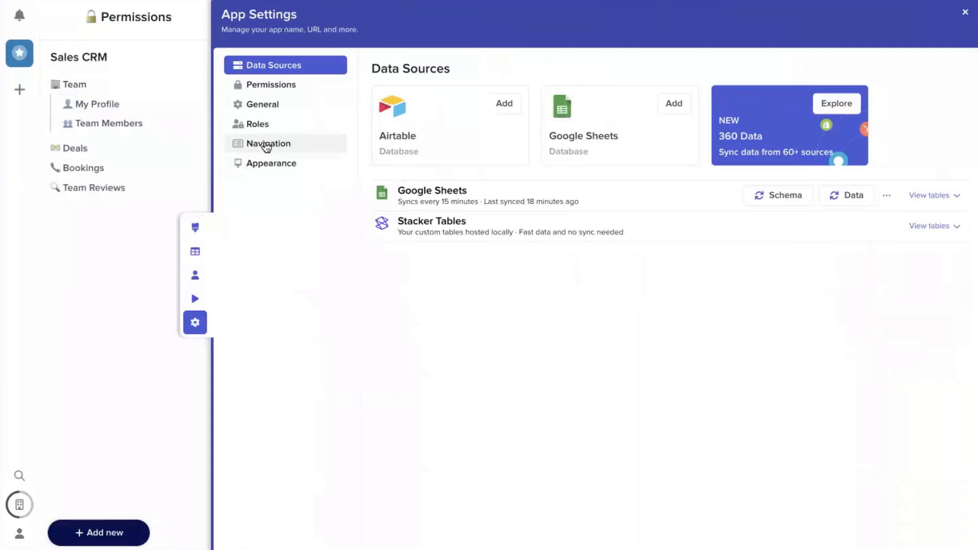
left_click(260, 84)
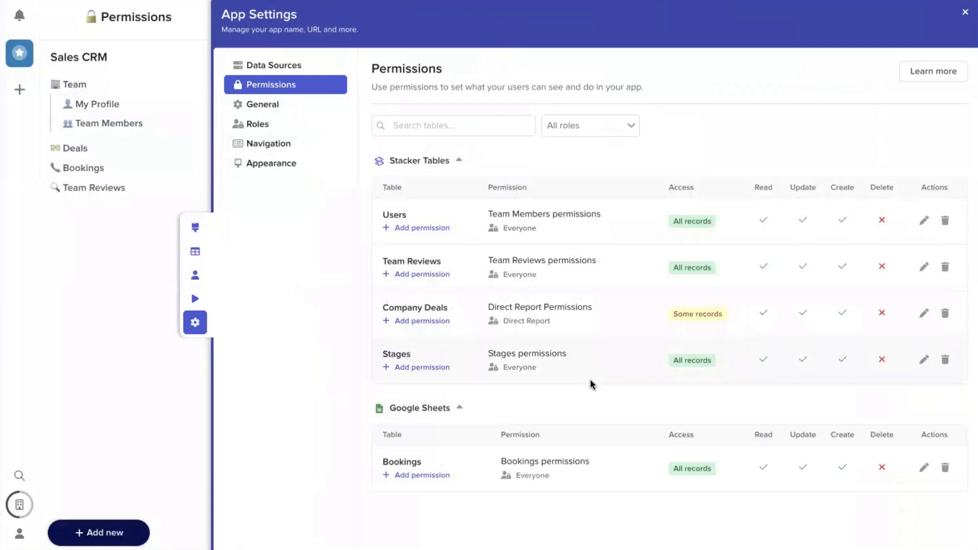
left_click(429, 322)
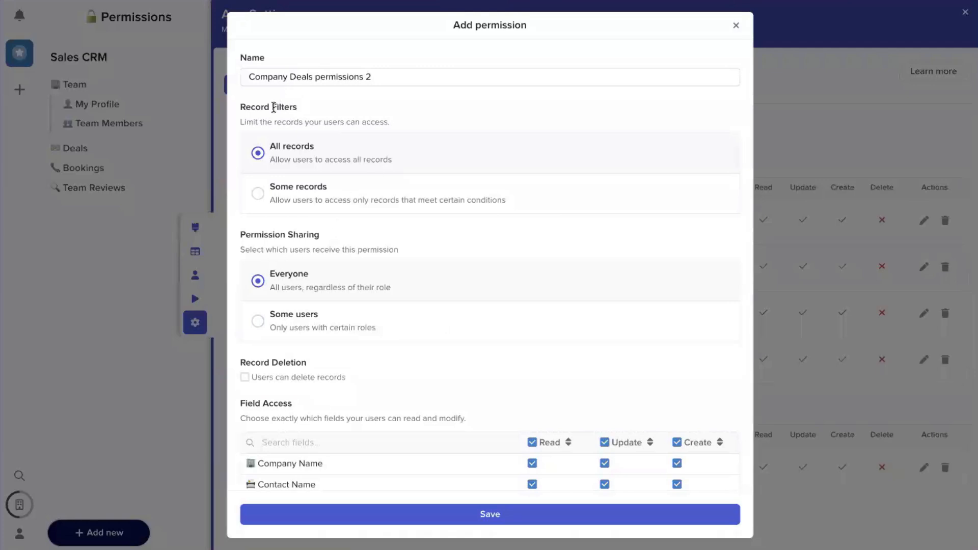
scroll(288, 171, "down", 3)
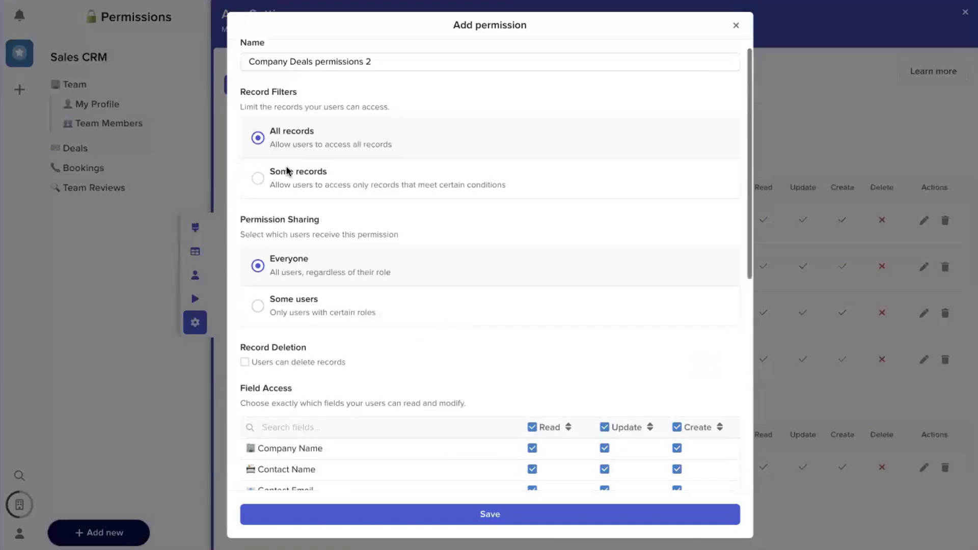
scroll(284, 168, "up", 1)
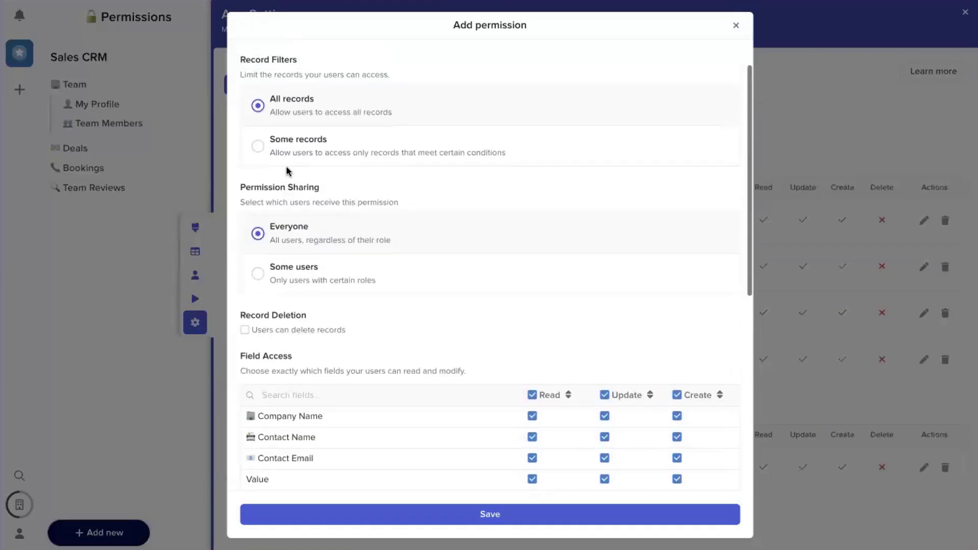
left_click(289, 274)
left_click(306, 337)
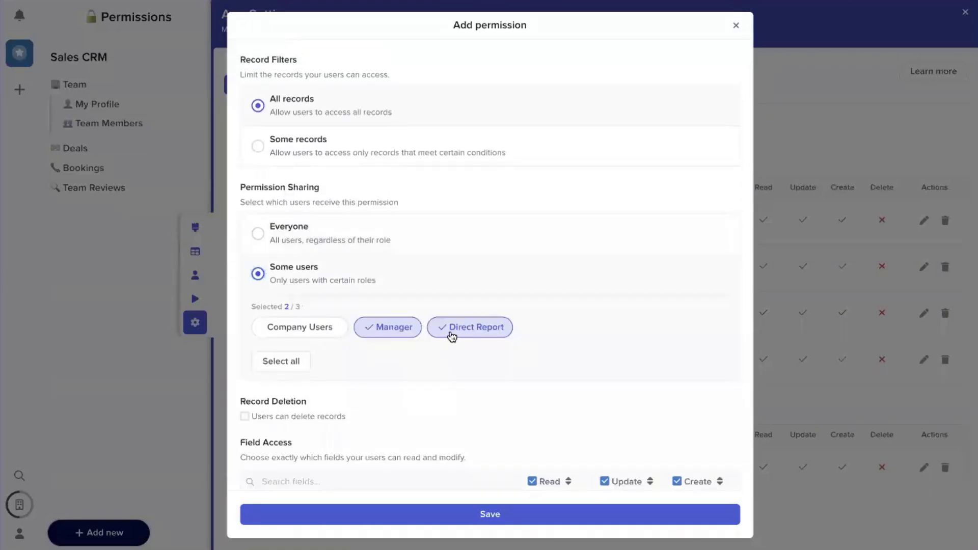
left_click(449, 337)
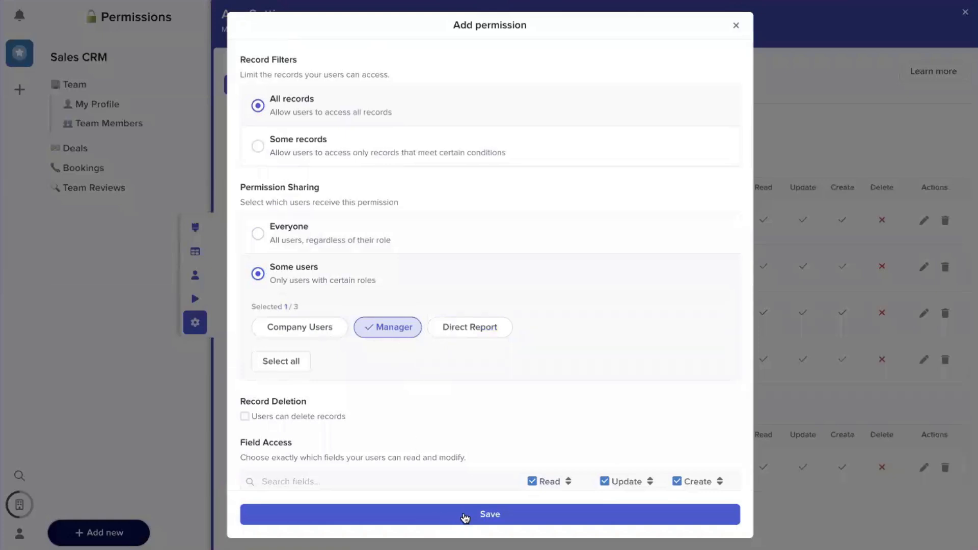
left_click(499, 513)
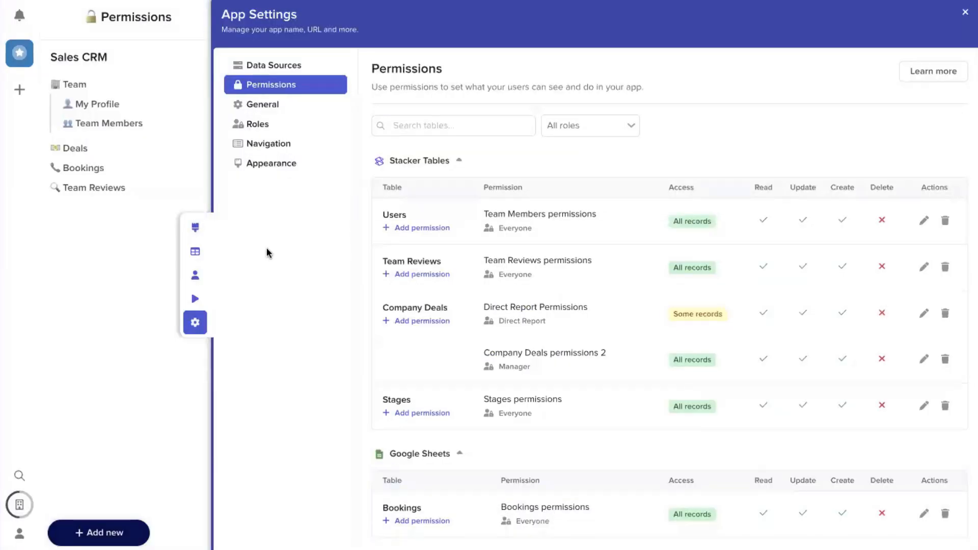
Preview the app as a user with the Manager role, check the Company Deals list, and exit the preview
left_click(195, 298)
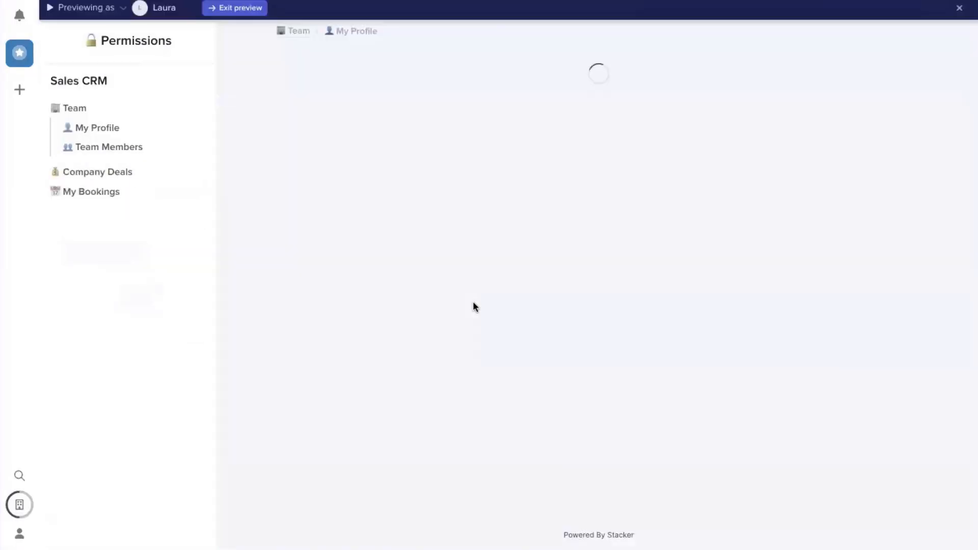
left_click(139, 7)
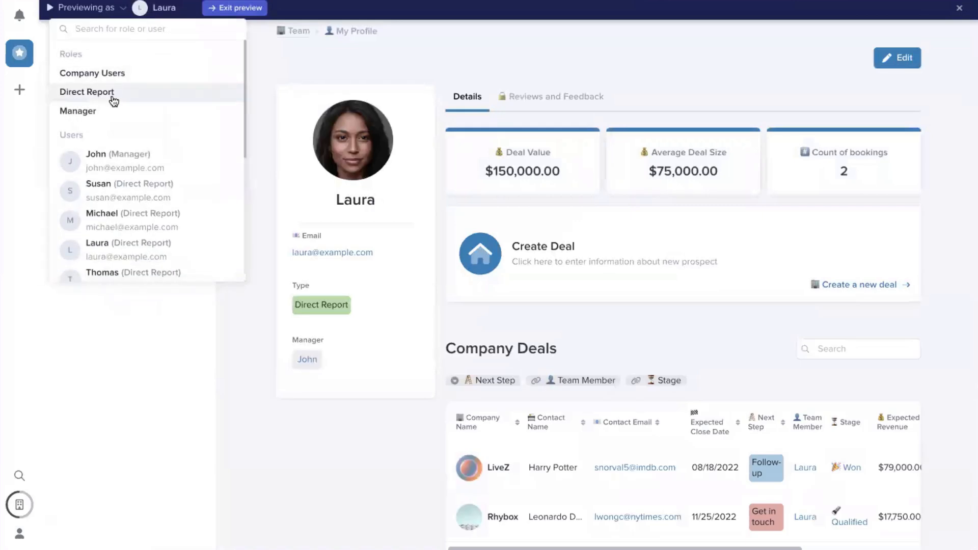
scroll(117, 122, "down", 2)
left_click(123, 134)
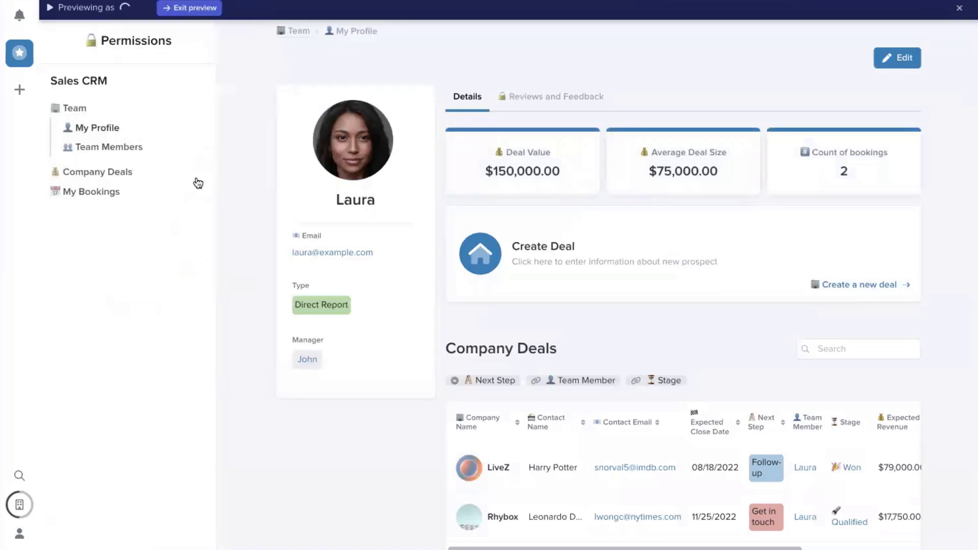
left_click(123, 172)
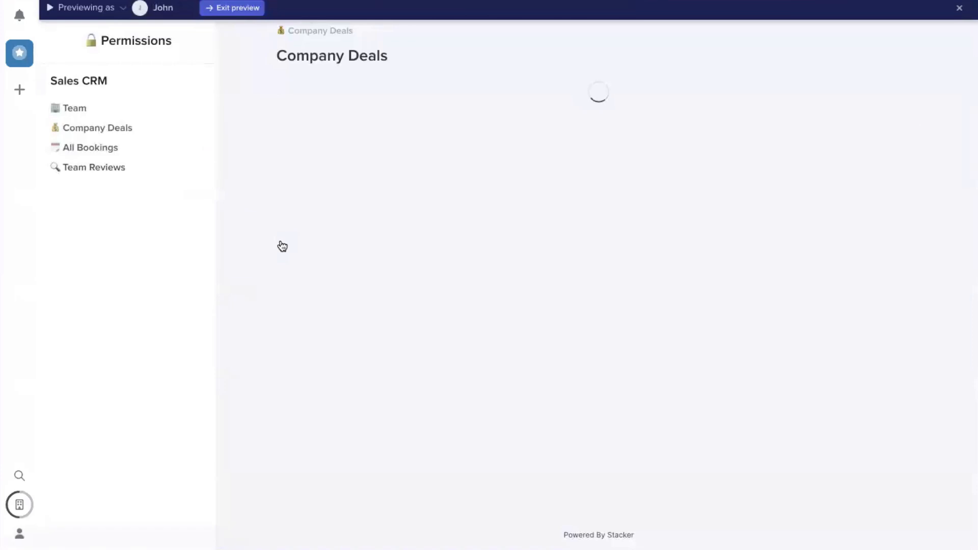
scroll(418, 314, "down", 3)
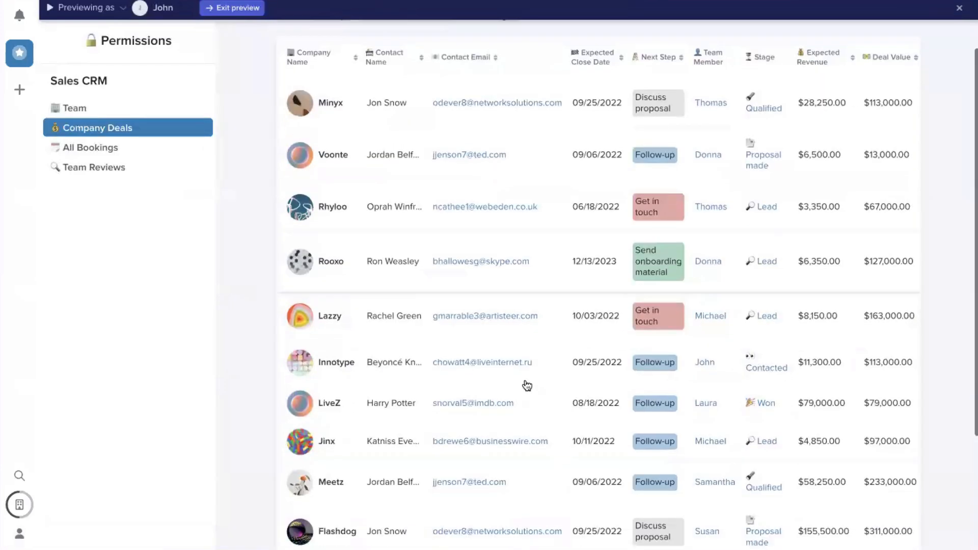
scroll(589, 410, "down", 3)
scroll(423, 133, "up", 5)
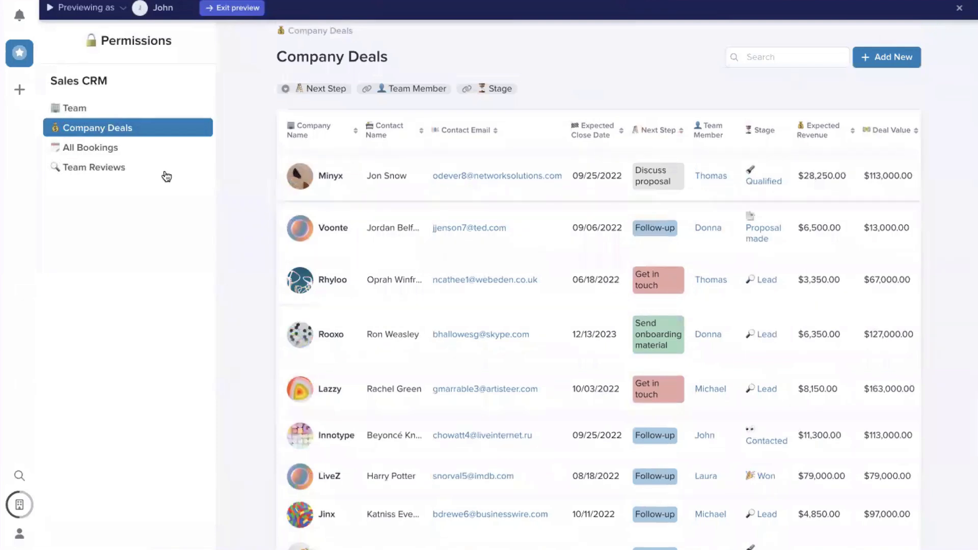
left_click(958, 10)
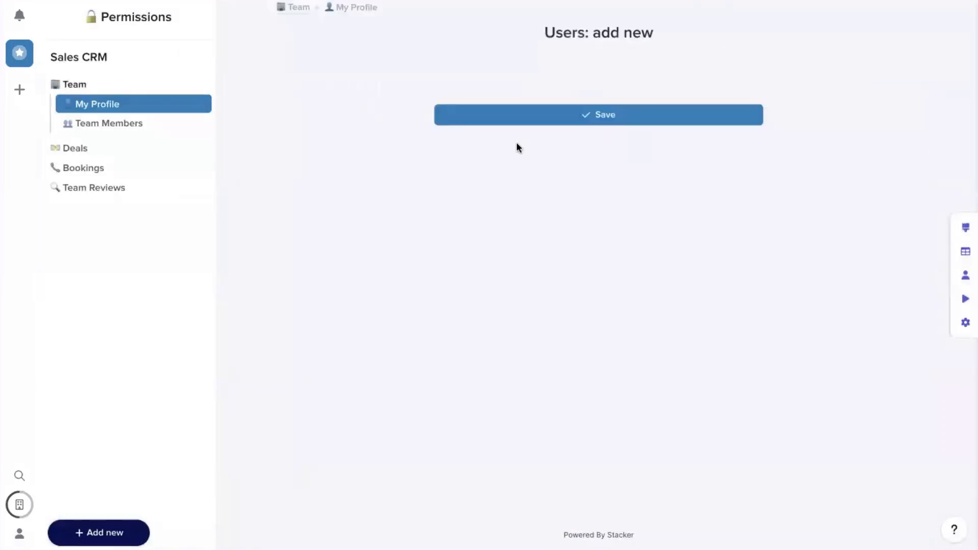
Rename the Manager role's Company Deals permission to "Manager Permissions" and save it
left_click(965, 323)
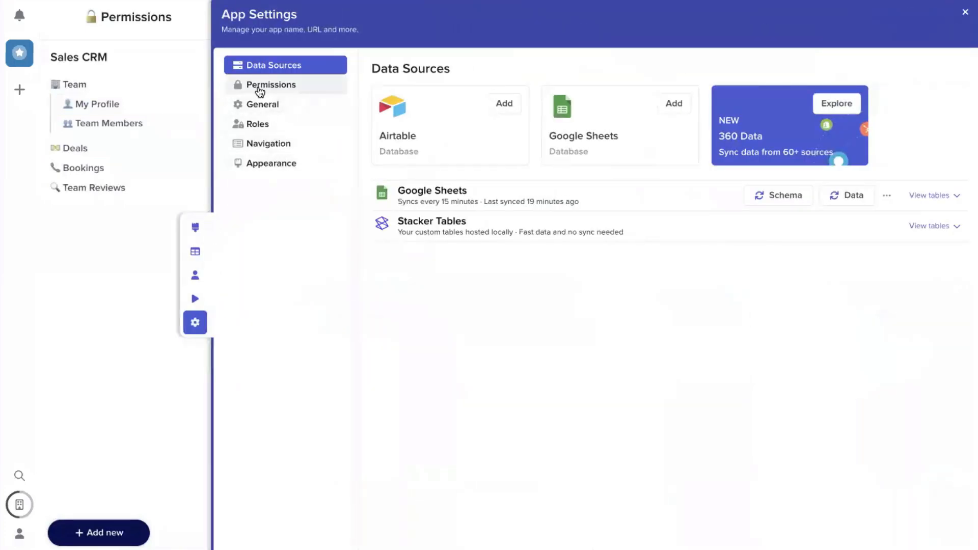
left_click(277, 89)
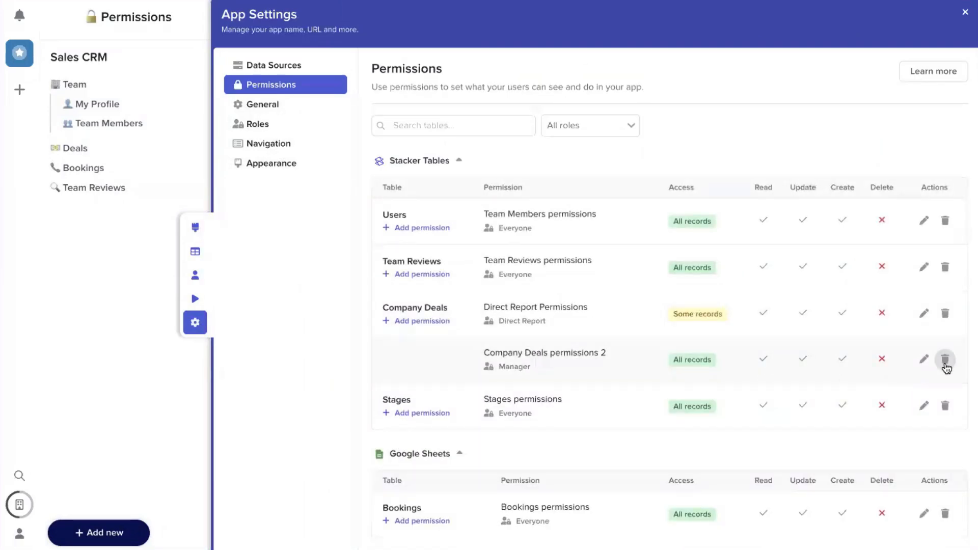
left_click(487, 336)
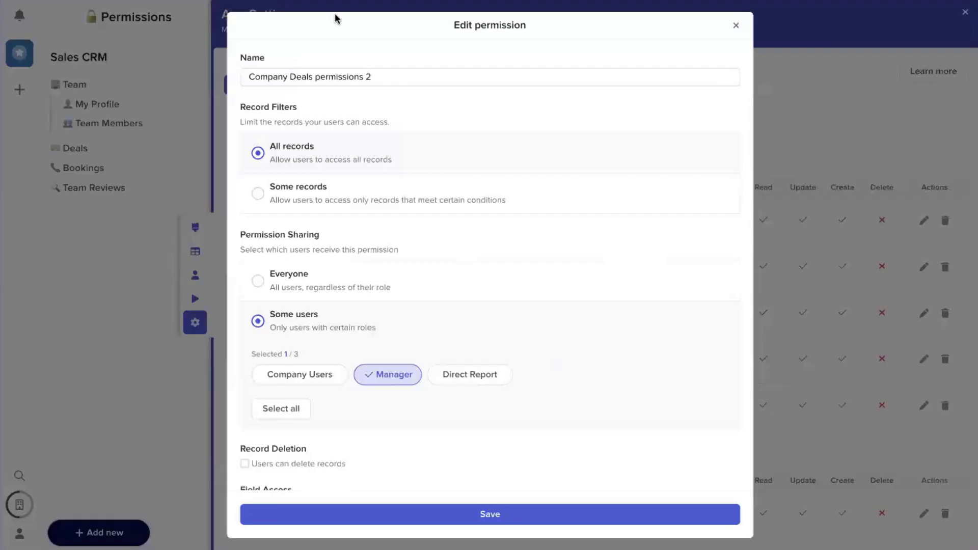
triple_click(327, 74)
type("Manage")
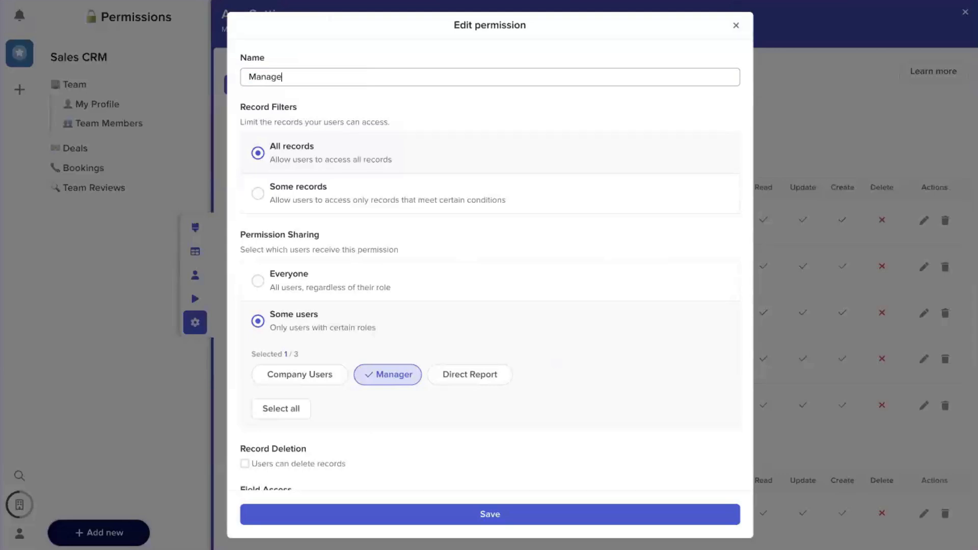
type("r Permissions")
left_click(484, 521)
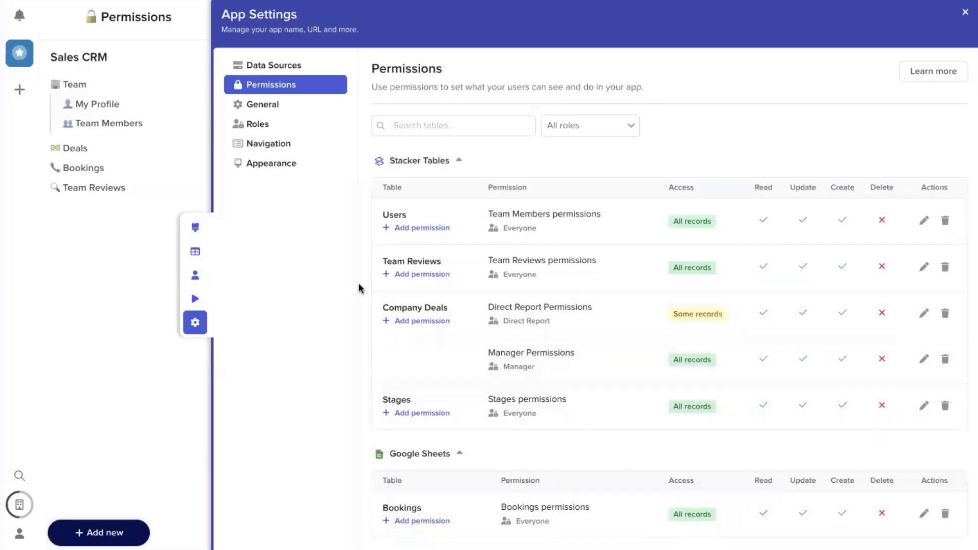
Start another permission on the Company Deals table and name it "Company User Permission"
left_click(417, 324)
left_click(366, 77)
key("ctrl+a")
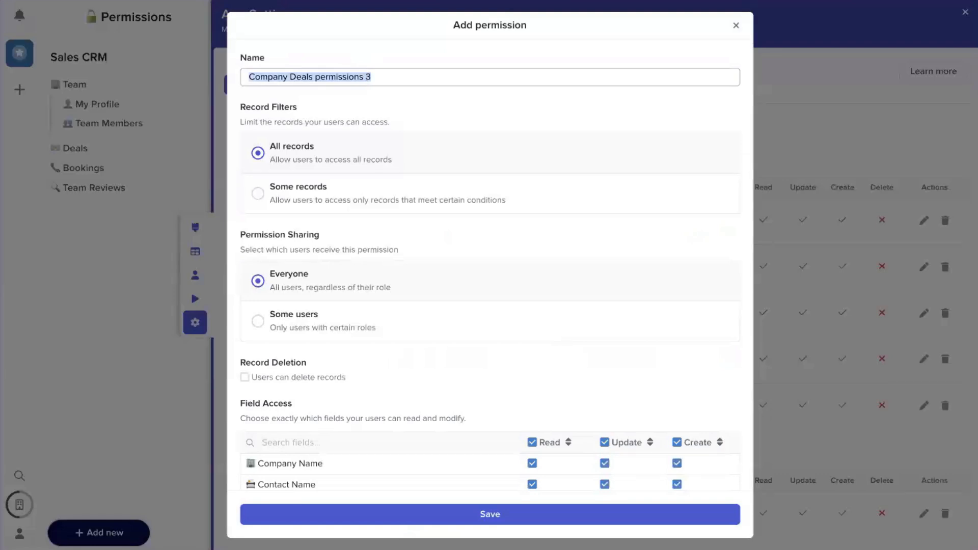
type("Company U")
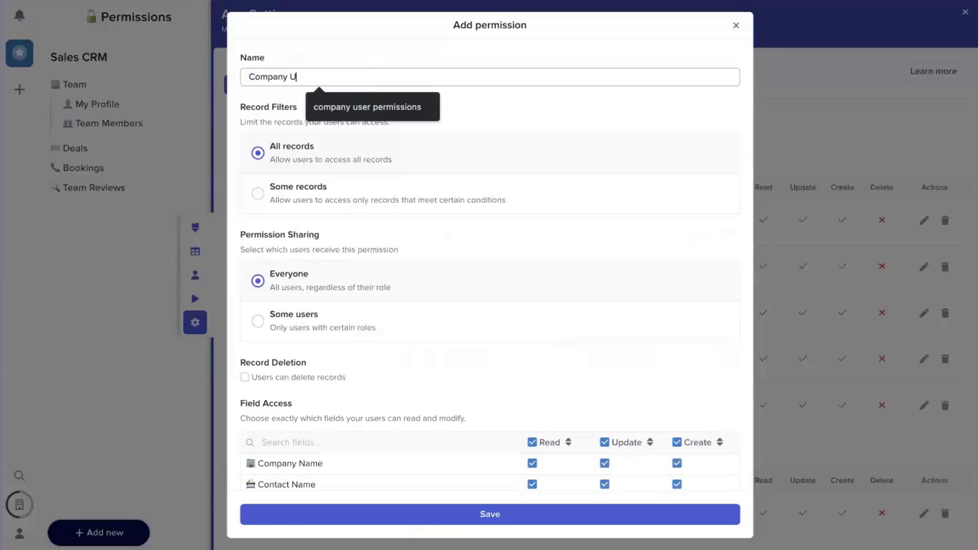
type("ser Permissio")
key("BackSpace")
key("BackSpace")
key("BackSpace")
key("BackSpace")
type("ssion")
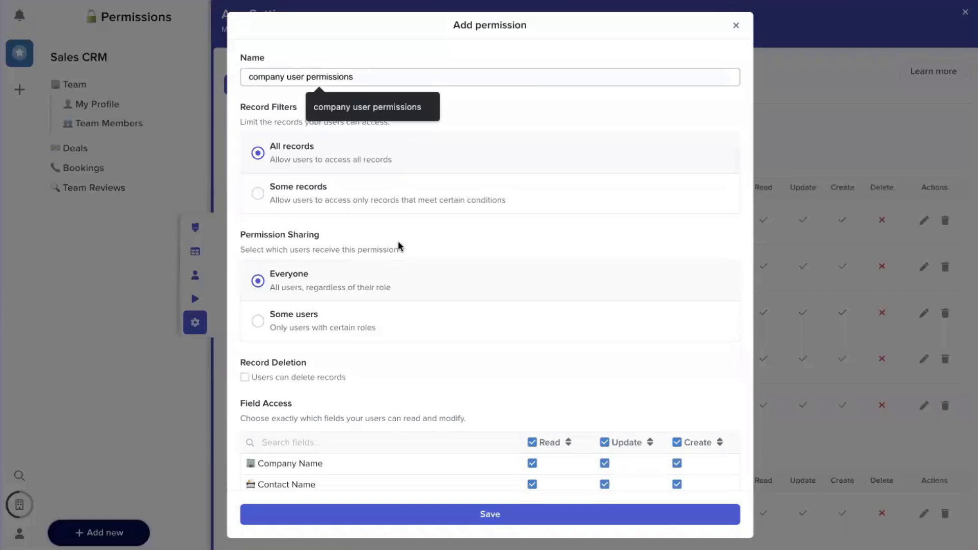
Set sharing to some users and limit access to some records, where the record matches the user's Team Members Profile → Company
left_click(291, 330)
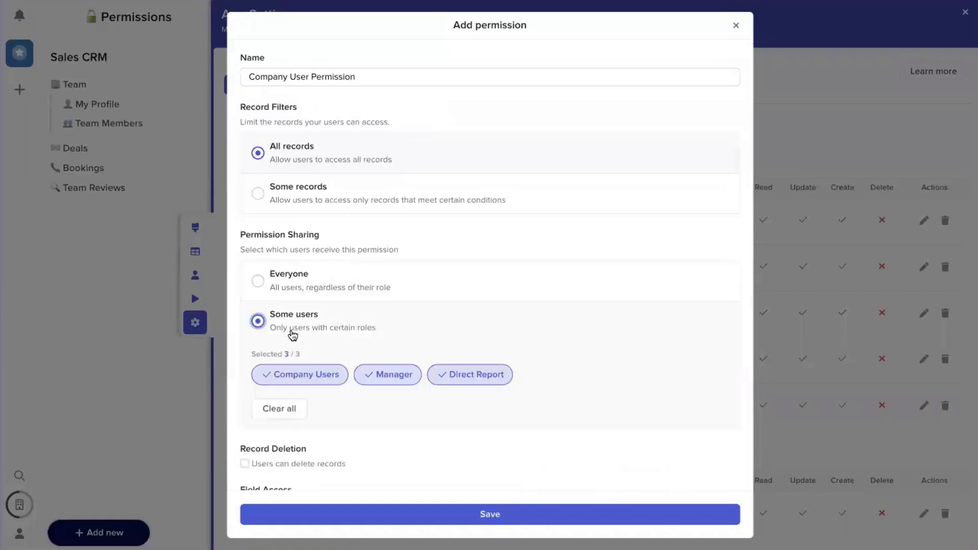
left_click(304, 194)
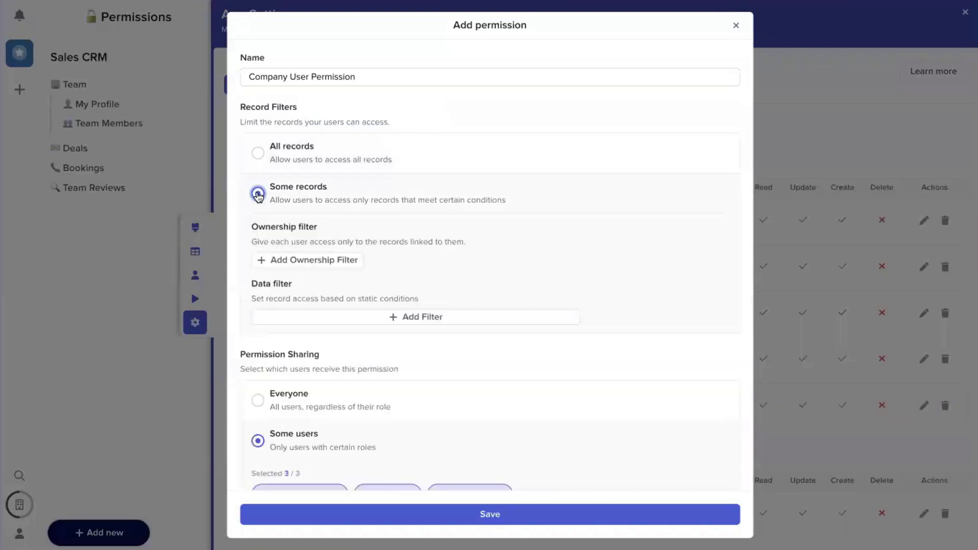
left_click(329, 262)
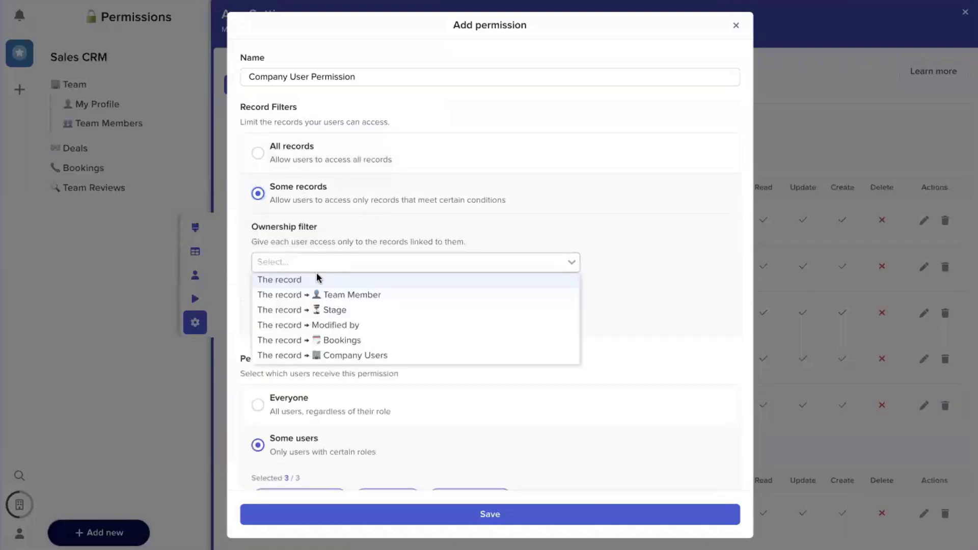
left_click(315, 279)
left_click(323, 314)
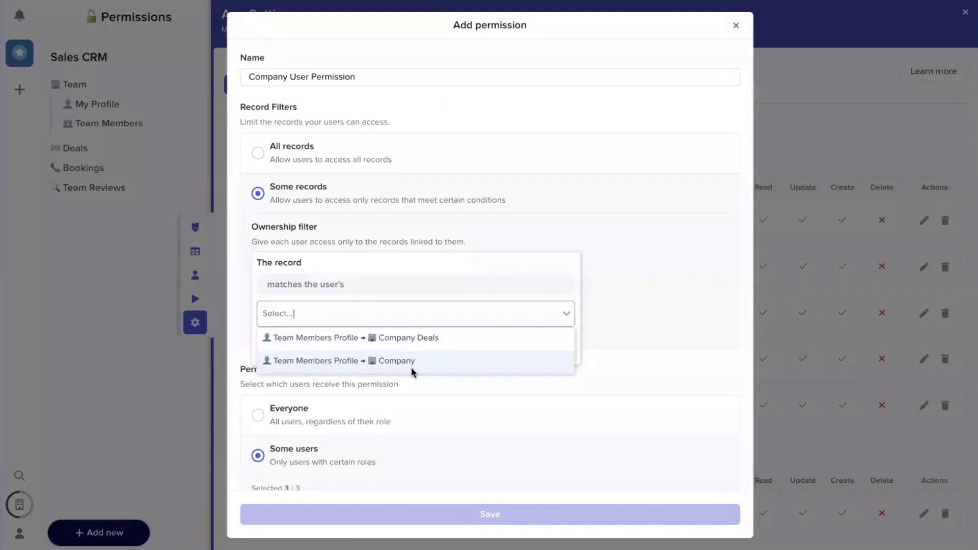
left_click(380, 363)
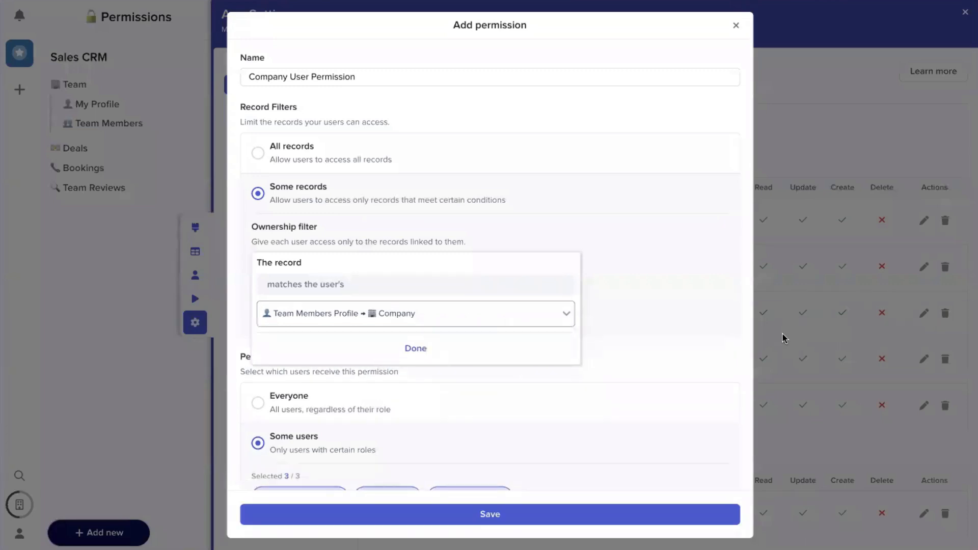
left_click(478, 350)
Exclude the Manager and Direct Report roles so only Company Users receive the permission, and save it
scroll(349, 402, "down", 2)
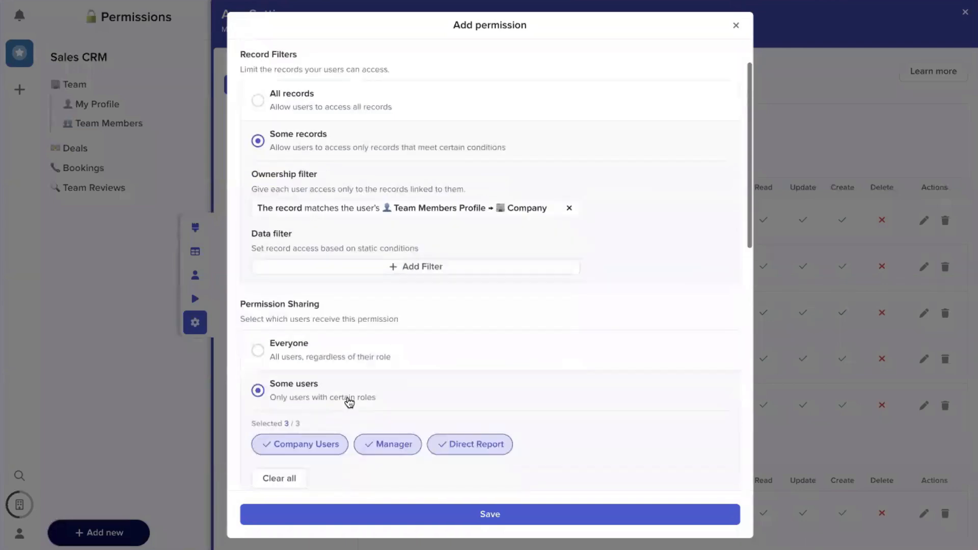
scroll(270, 392, "down", 1)
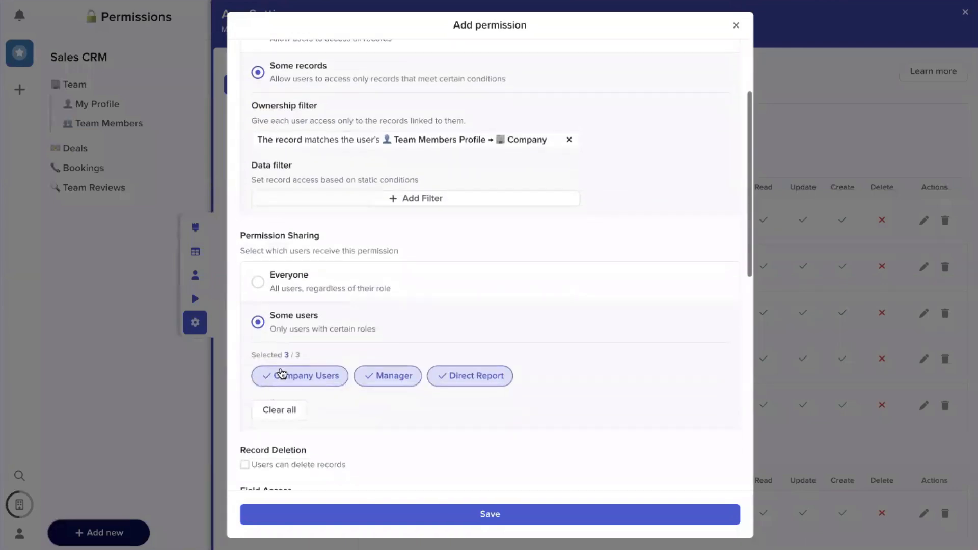
left_click(403, 380)
left_click(444, 377)
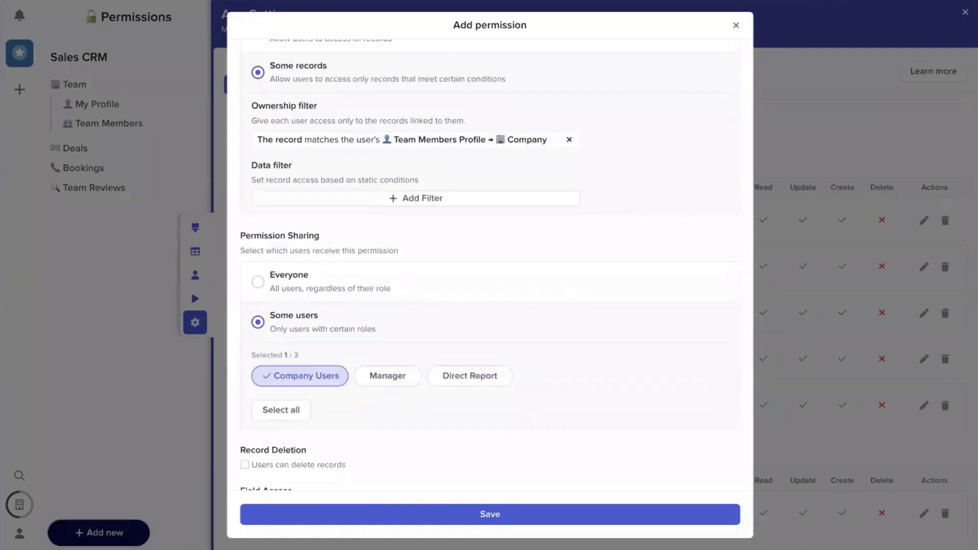
left_click(556, 520)
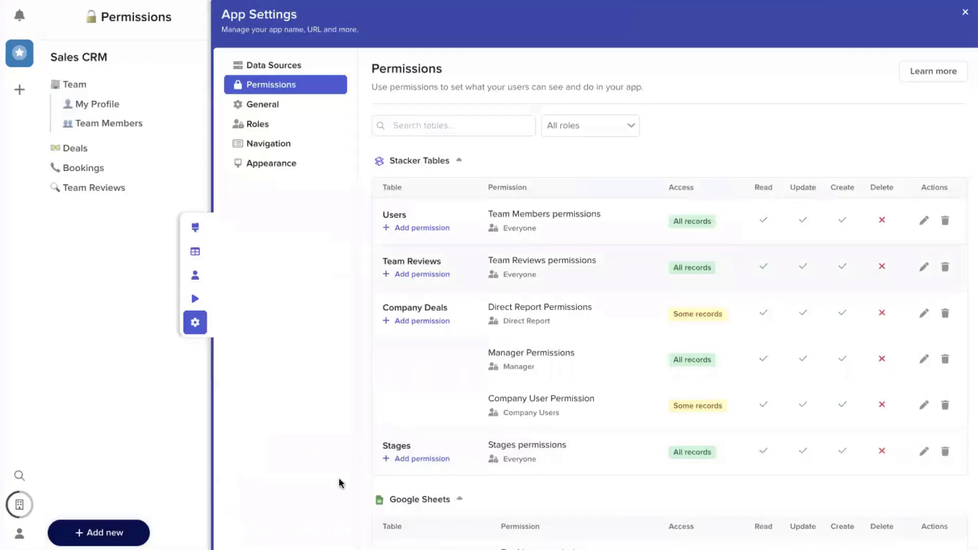
Close the app settings and preview the app as the Company Users member Oprah Winfrey
left_click(965, 11)
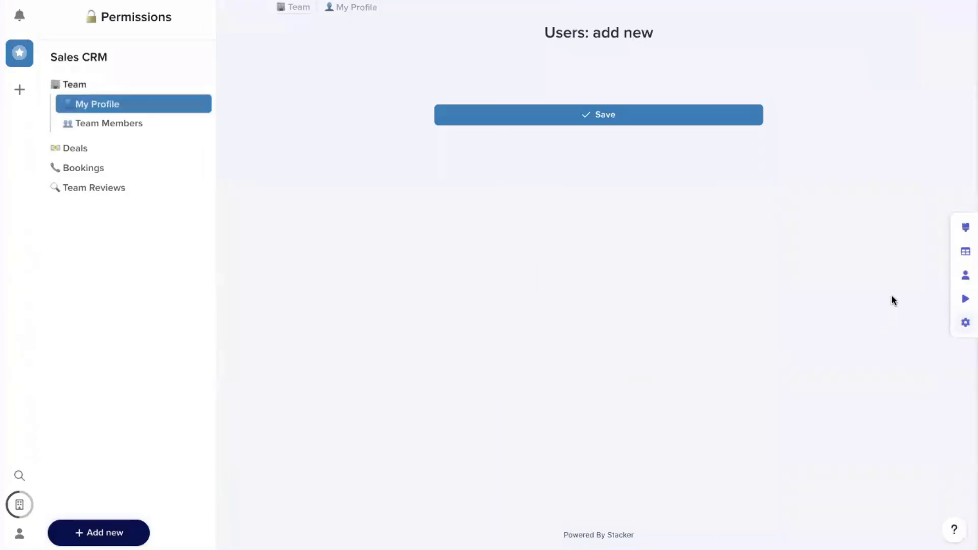
left_click(965, 275)
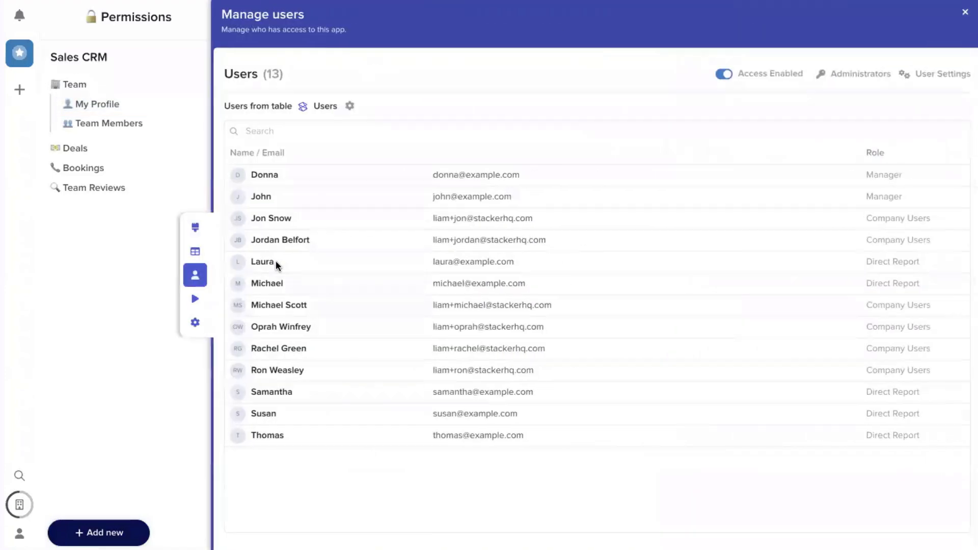
left_click(195, 299)
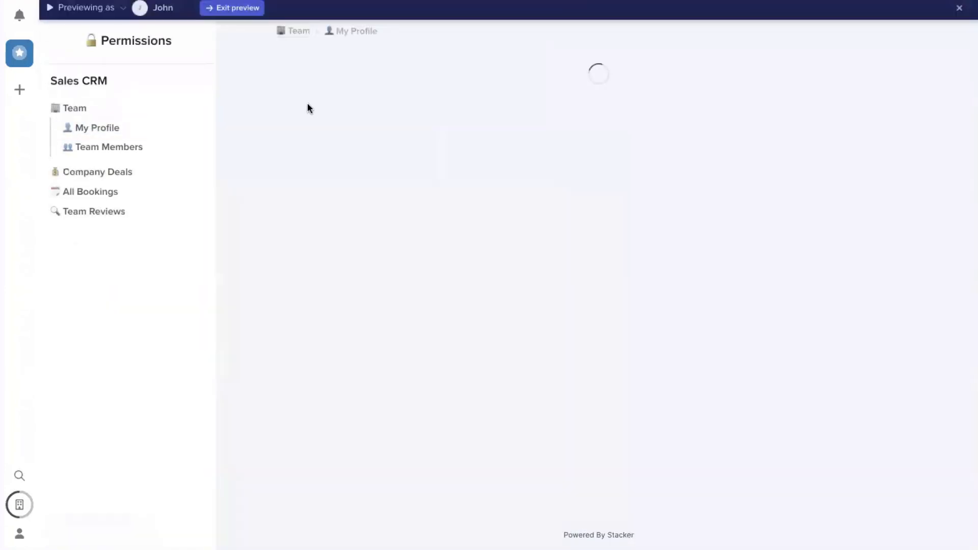
left_click(156, 8)
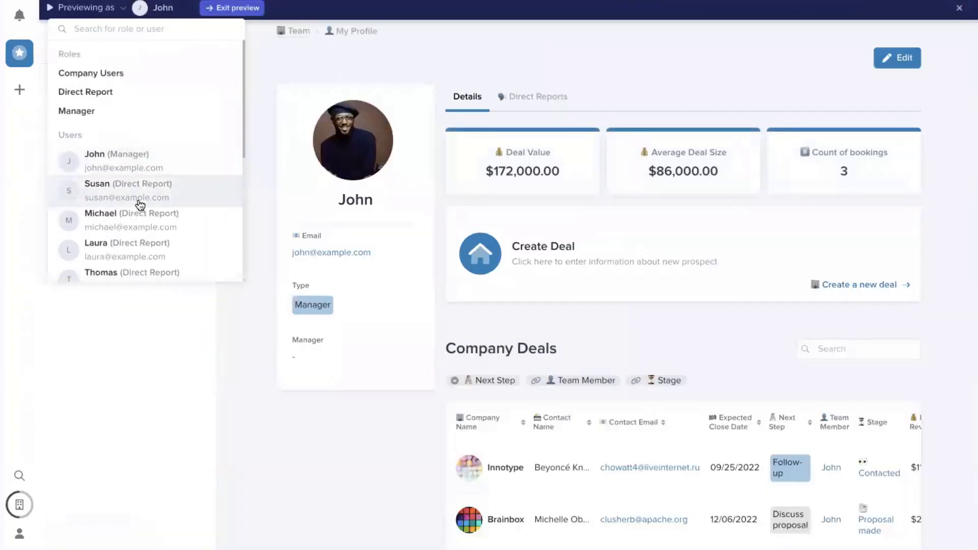
scroll(140, 203, "down", 5)
left_click(160, 228)
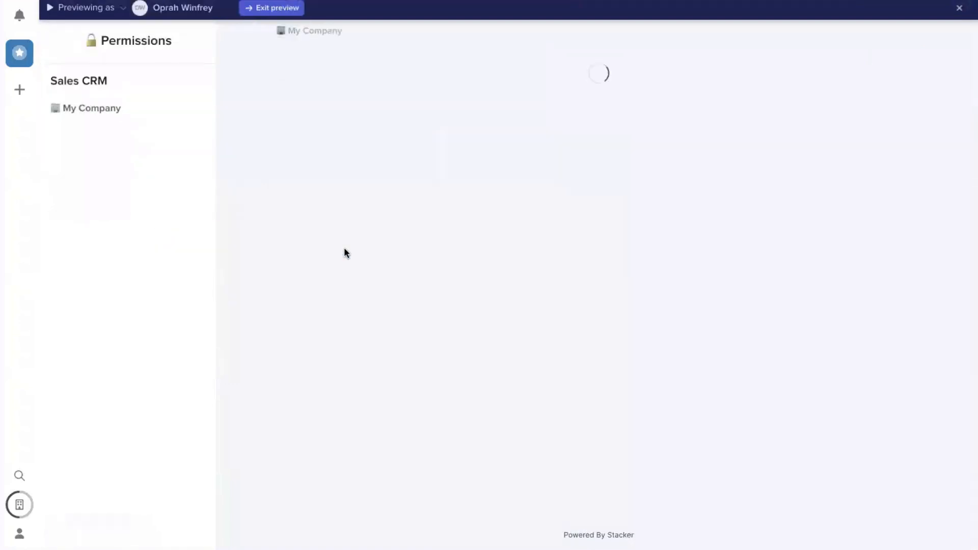
Examine the previewed My Company page, including its Account Manager and Company People sections, and exit the preview
scroll(531, 235, "down", 4)
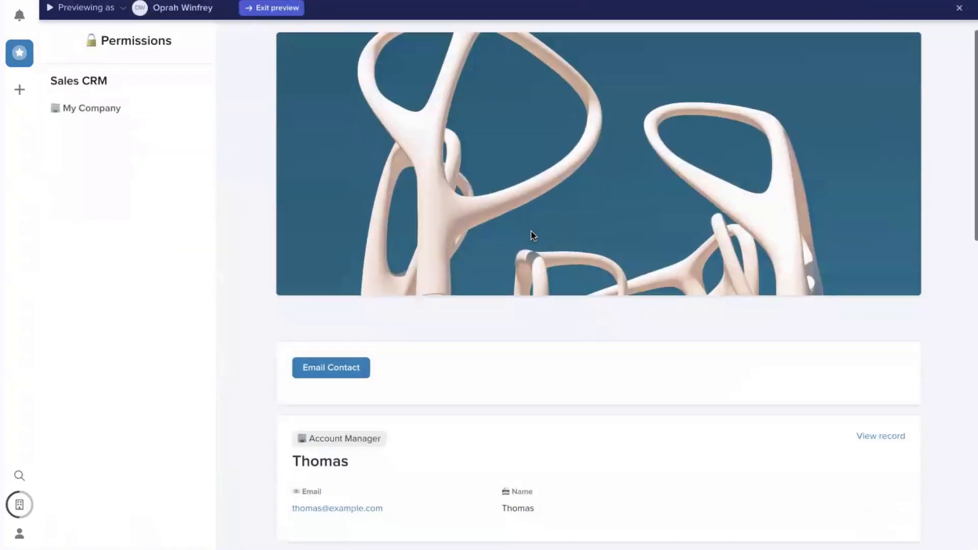
scroll(530, 235, "up", 4)
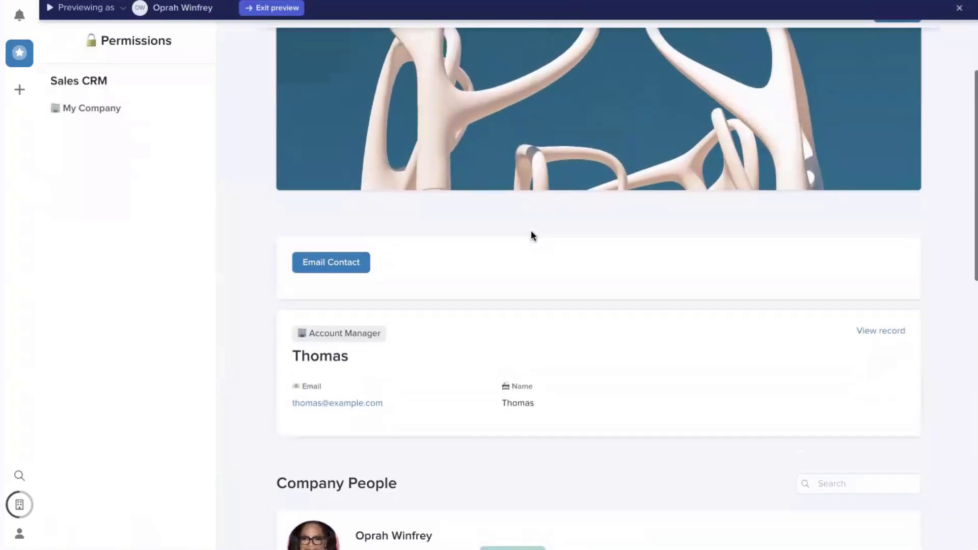
scroll(531, 235, "down", 3)
scroll(531, 235, "down", 3)
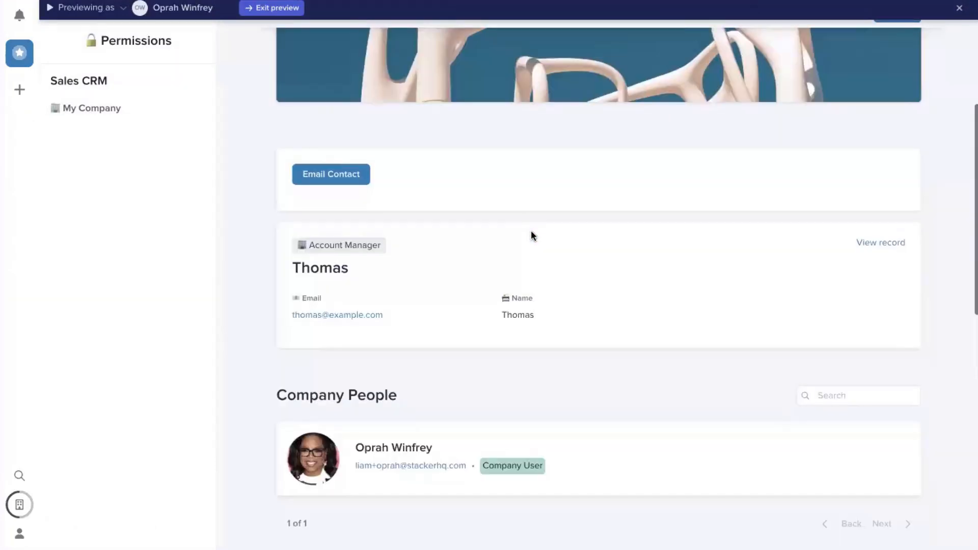
left_click_drag(319, 236, 415, 243)
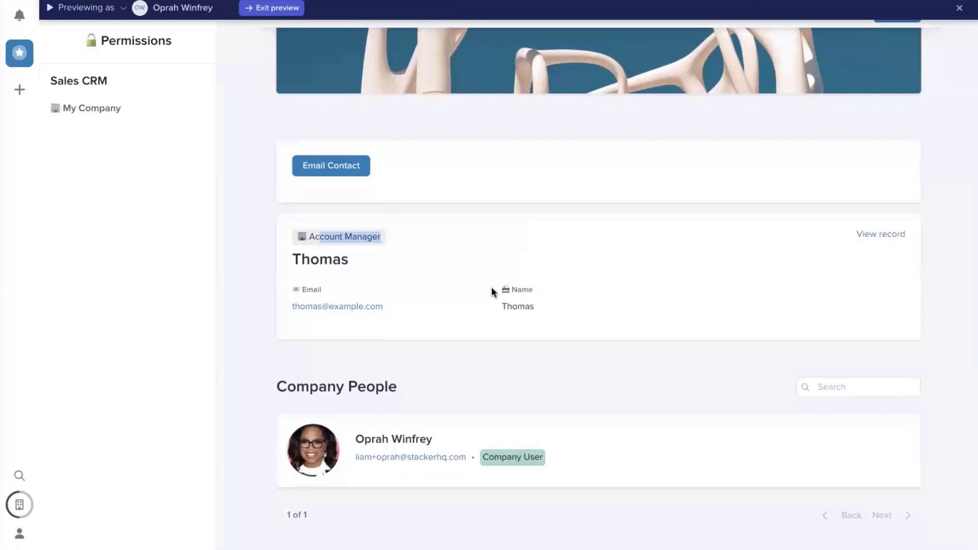
scroll(491, 288, "down", 3)
scroll(492, 288, "up", 2)
scroll(491, 288, "up", 2)
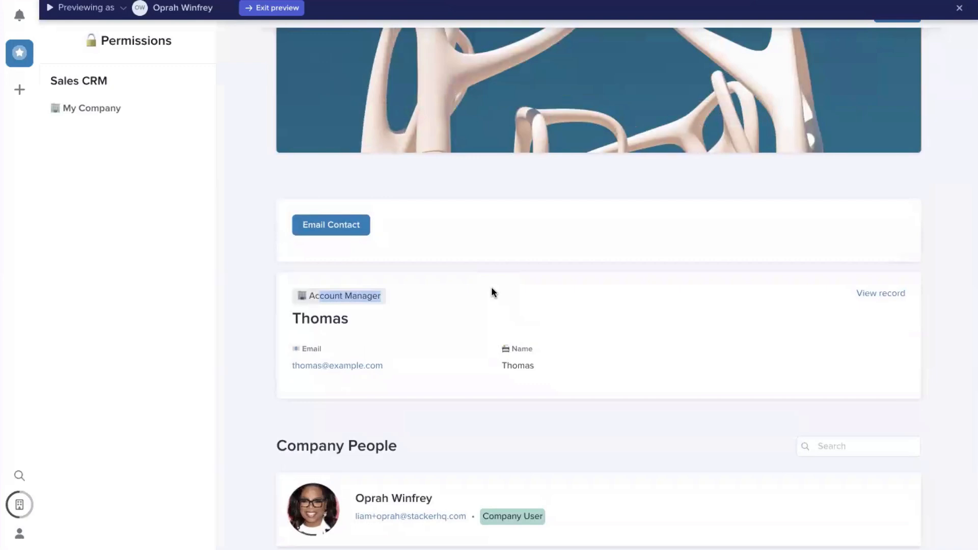
left_click(959, 8)
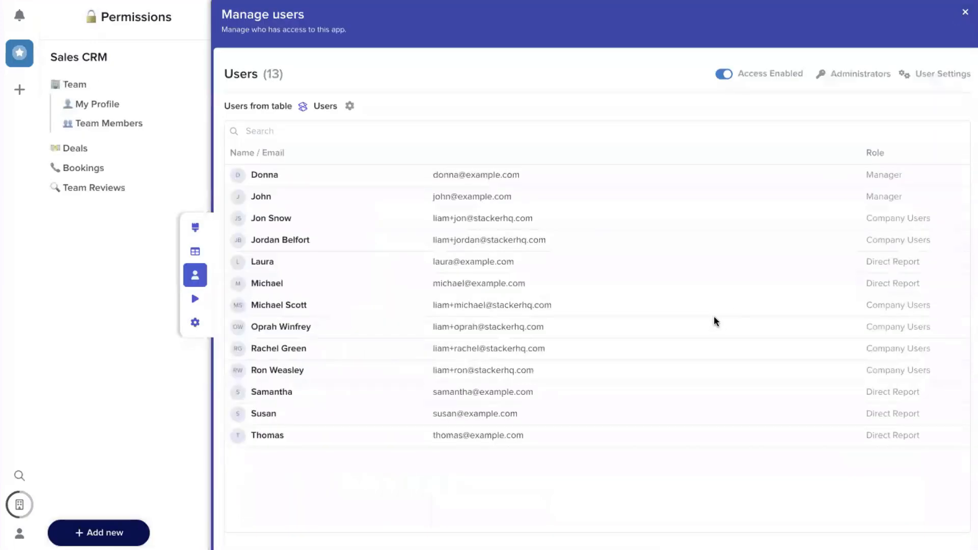